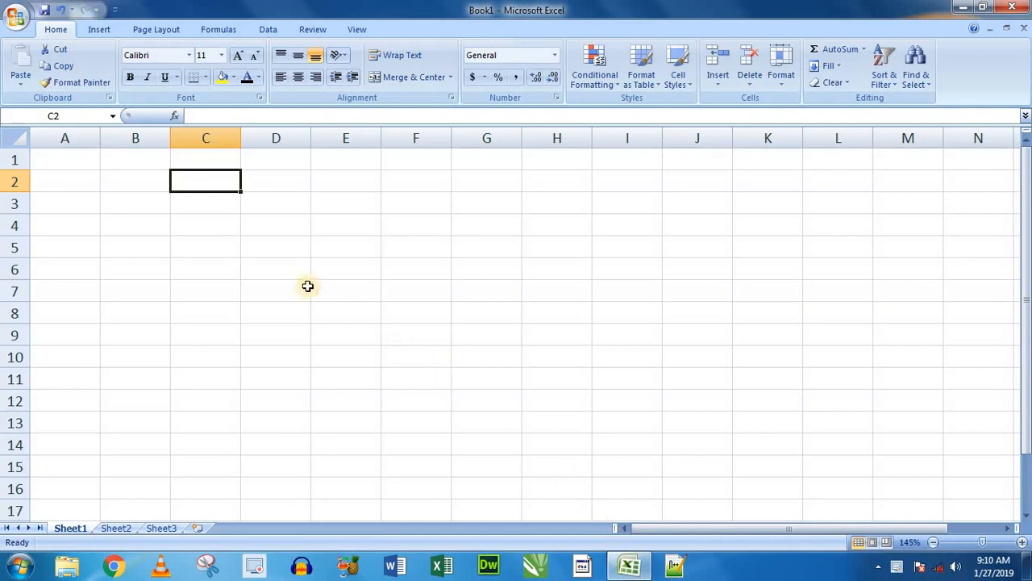
pyautogui.click(277, 263)
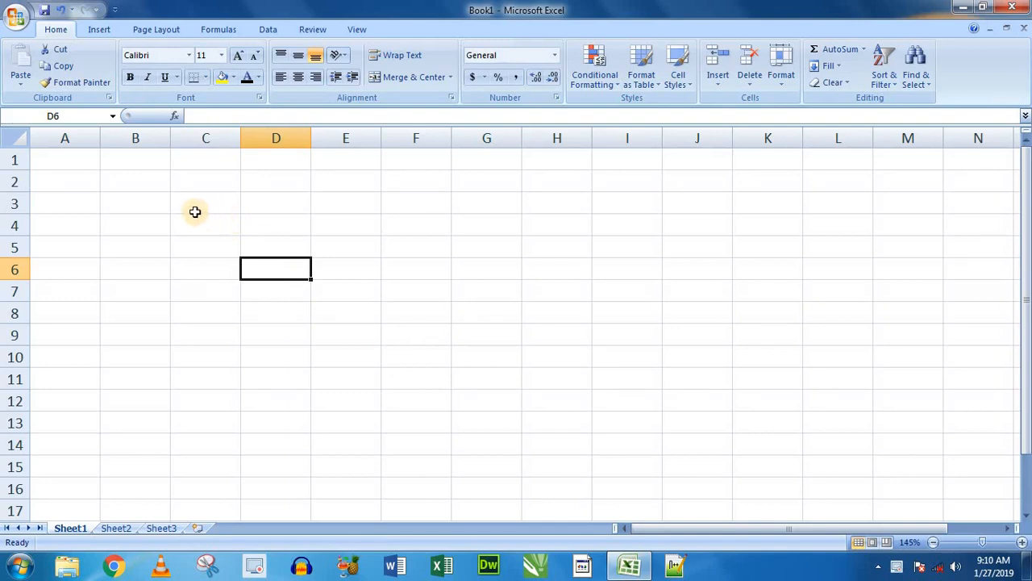
pyautogui.click(203, 208)
pyautogui.click(137, 182)
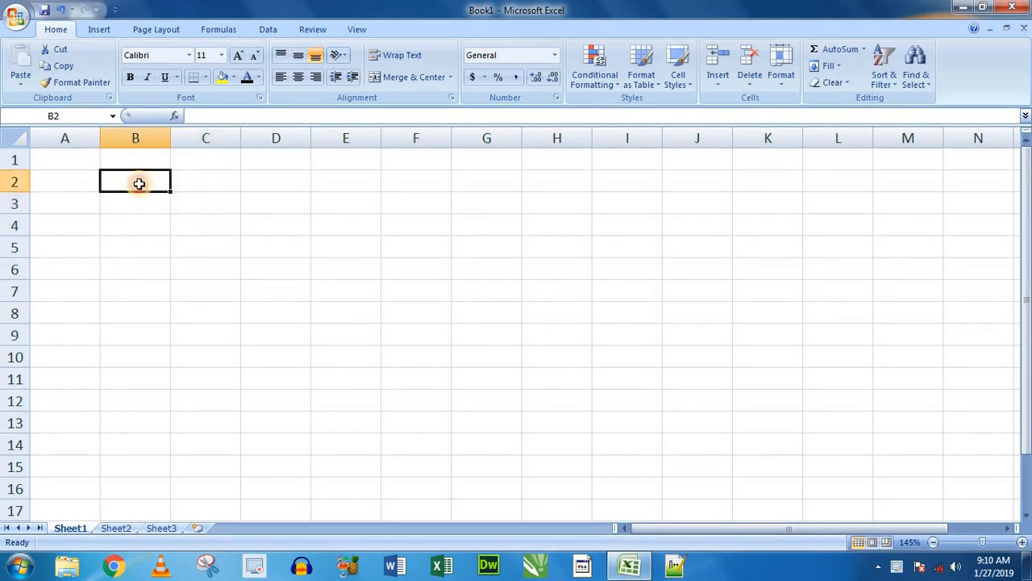
pyautogui.click(193, 205)
pyautogui.click(145, 183)
pyautogui.click(204, 186)
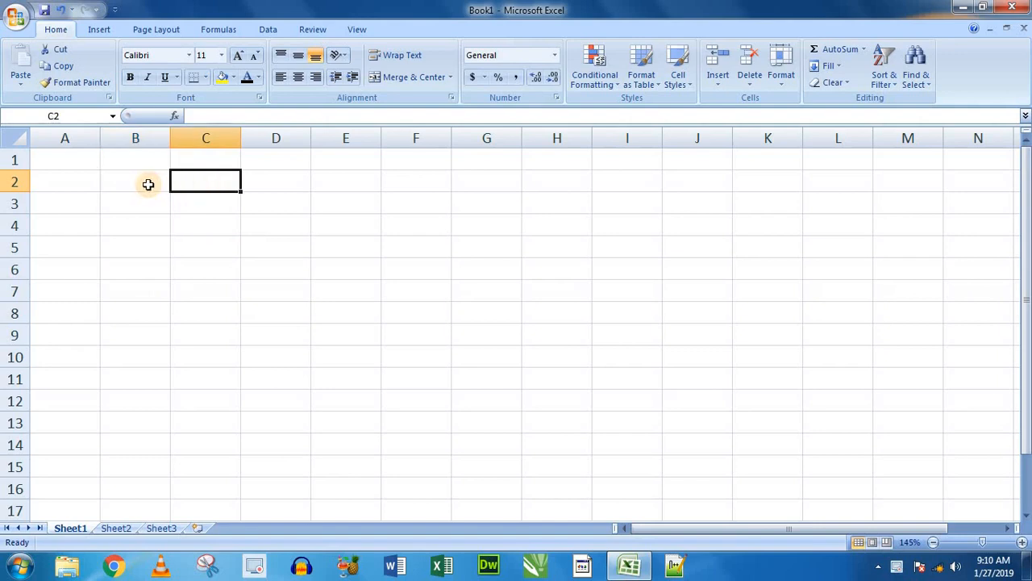
pyautogui.click(147, 184)
pyautogui.click(191, 200)
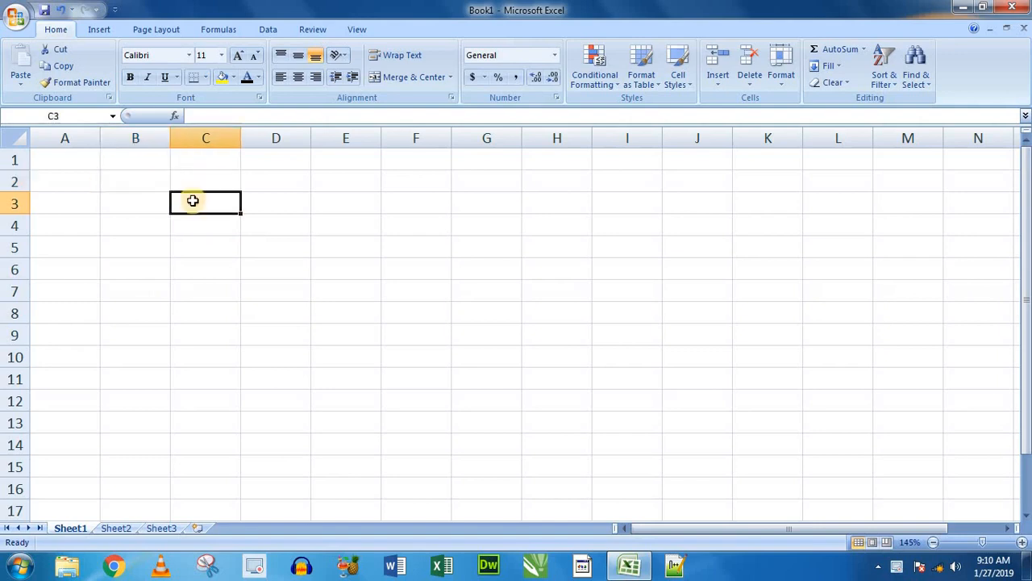
pyautogui.click(143, 185)
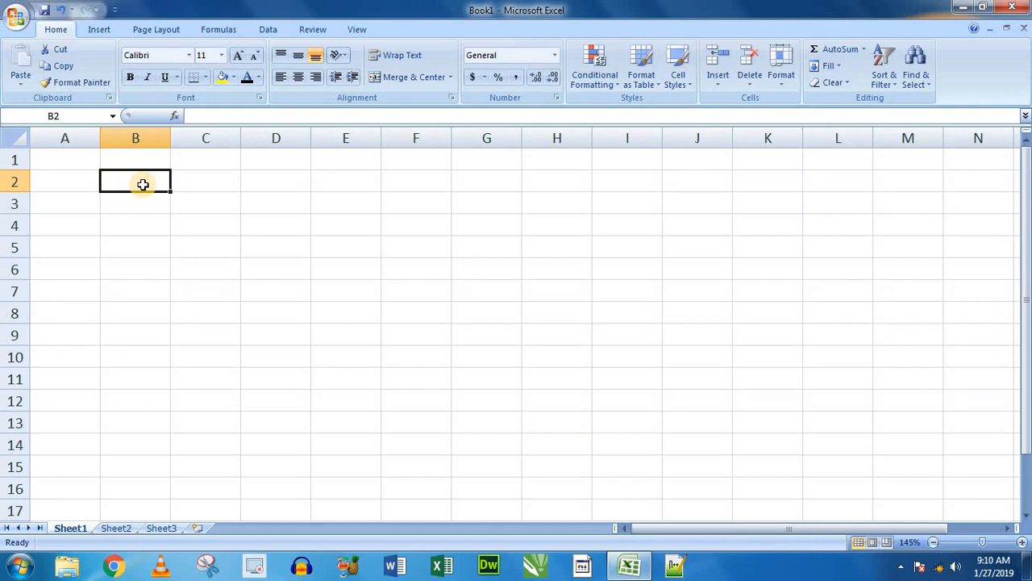
pyautogui.click(188, 182)
pyautogui.click(129, 182)
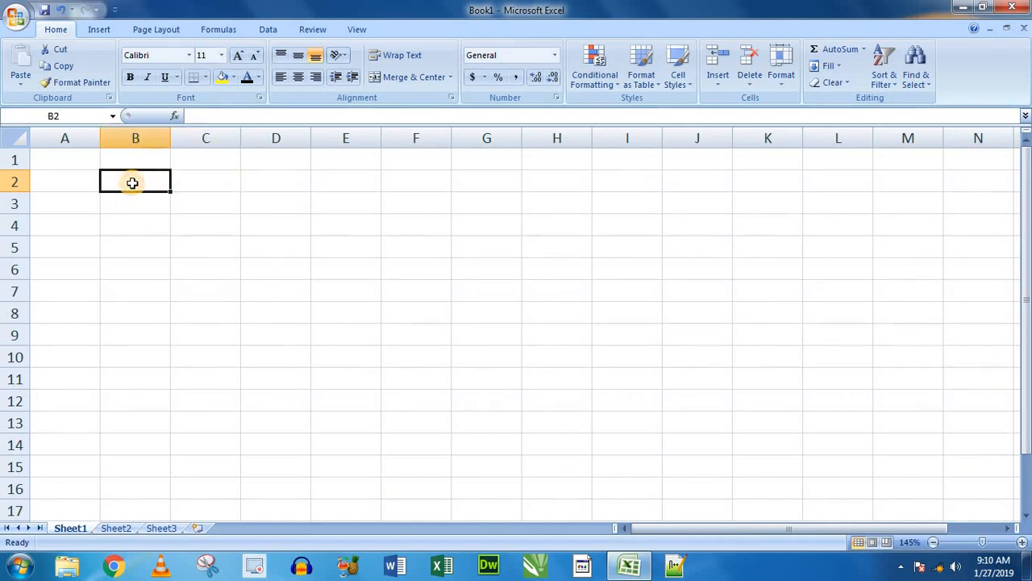
pyautogui.click(156, 216)
# - Enter the column header "S.n" in cell B2
pyautogui.click(136, 183)
pyautogui.write('SD.n')
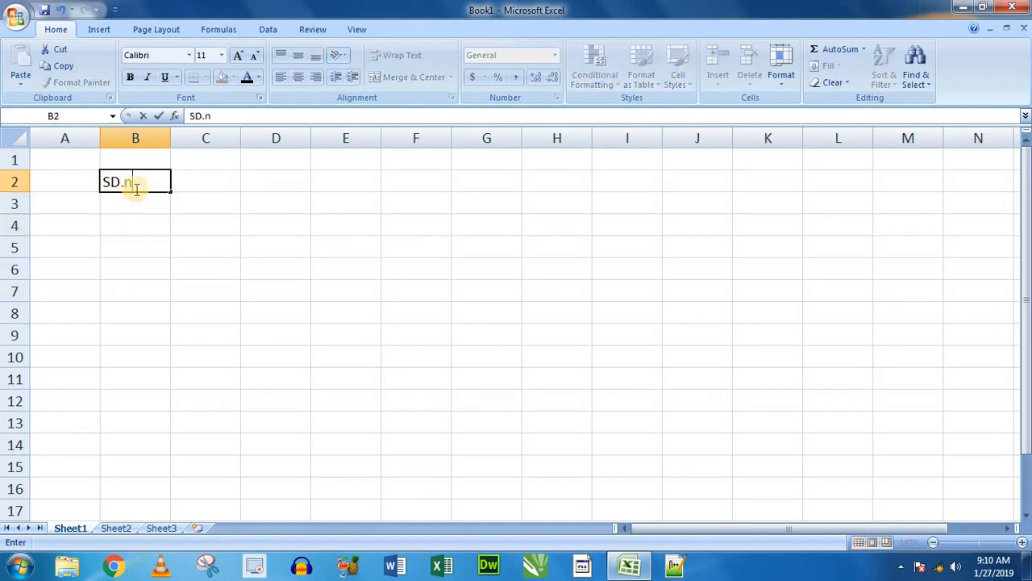
pyautogui.press('BackSpace')
pyautogui.press('BackSpace')
pyautogui.press('BackSpace')
pyautogui.write('.m')
pyautogui.press('BackSpace')
pyautogui.write('n')
pyautogui.press('Tab')
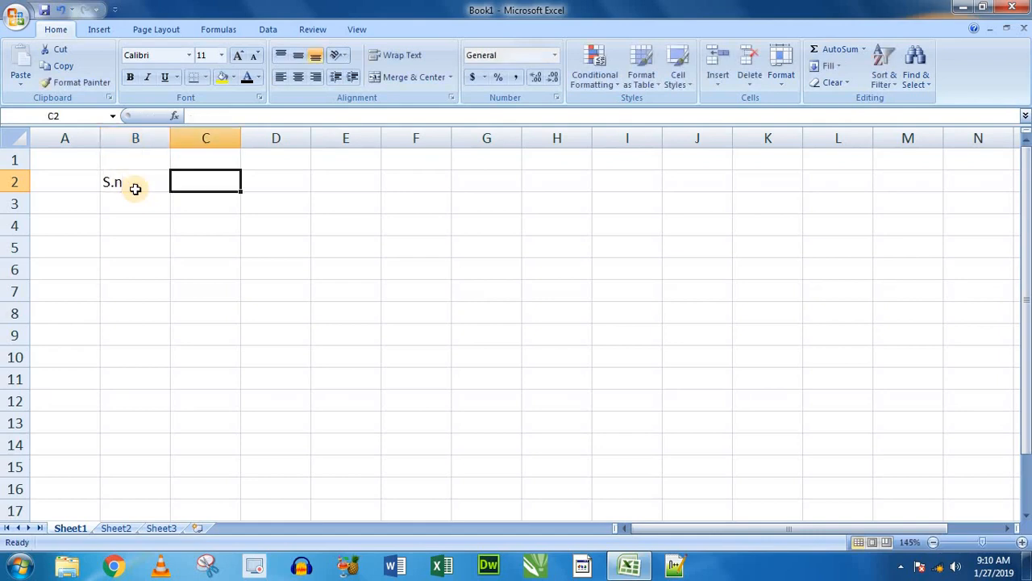
# - Enter the column header "Item" in cell C2
pyautogui.write('It3em')
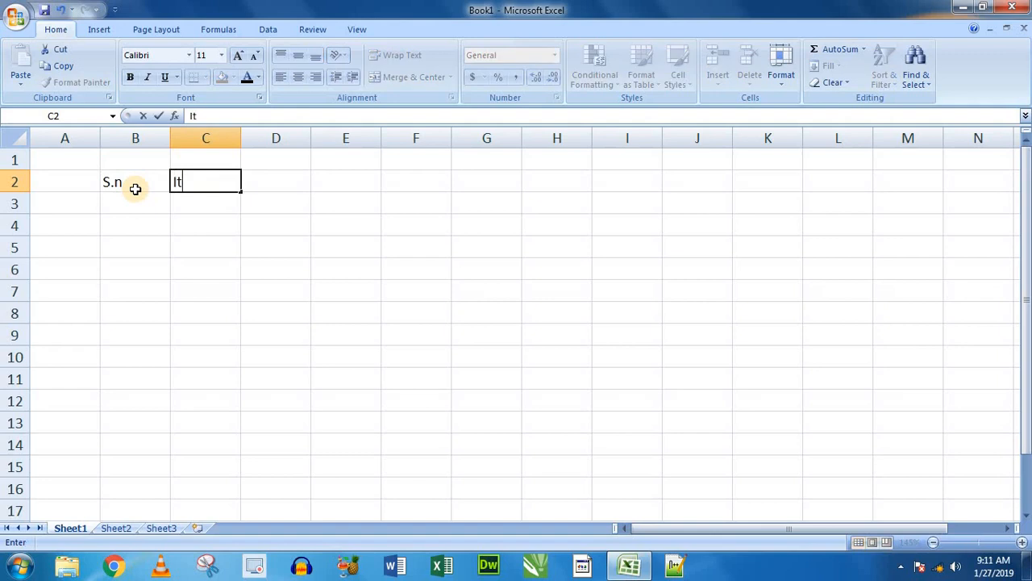
pyautogui.press('BackSpace')
pyautogui.press('BackSpace')
pyautogui.press('BackSpace')
pyautogui.write('em')
pyautogui.press('Tab')
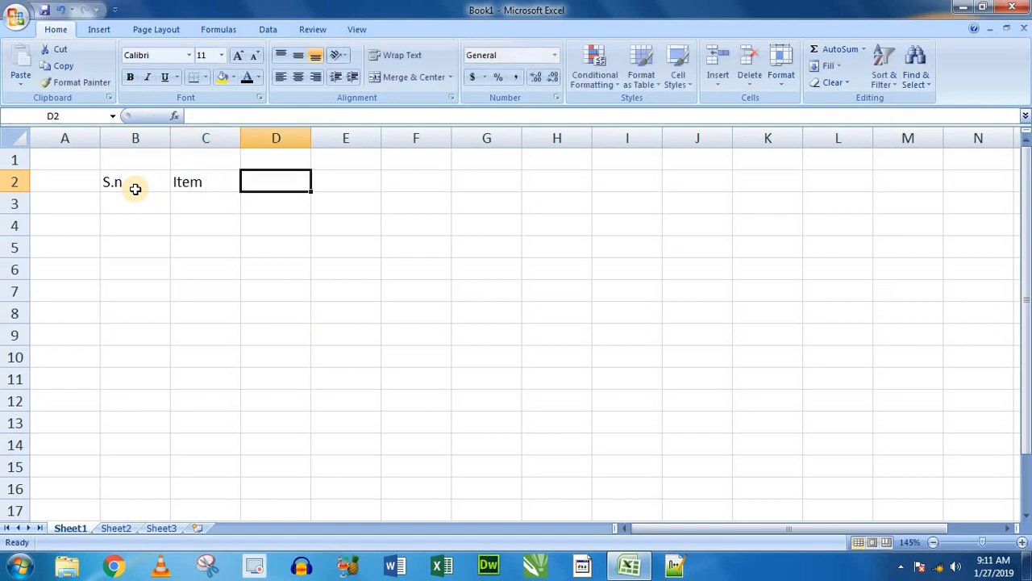
# - Enter the headers "Qty.", "Rate" and "Total" in cells D2, E2 and F2
pyautogui.write('Qty.')
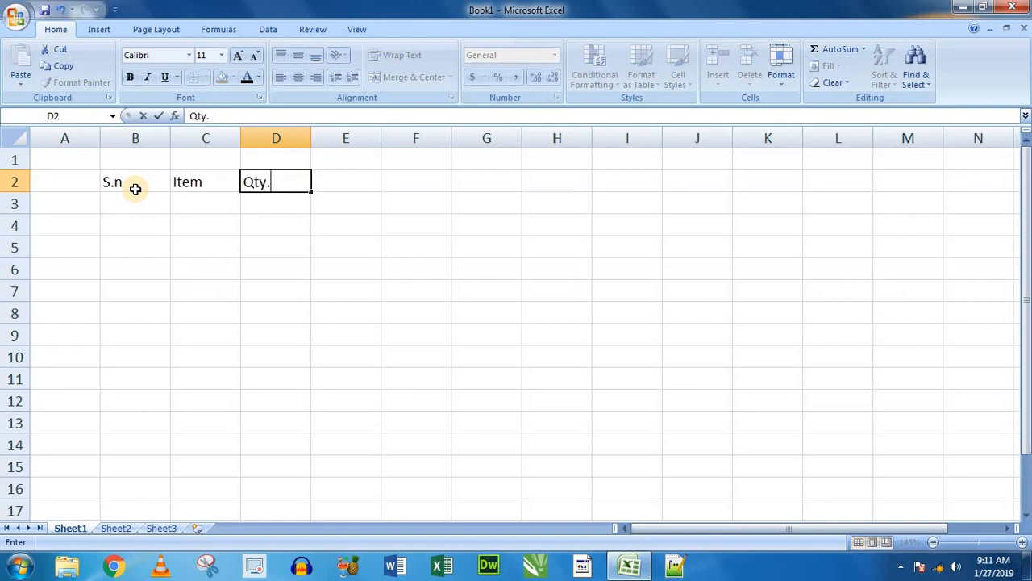
pyautogui.press('Tab')
pyautogui.write('Rate')
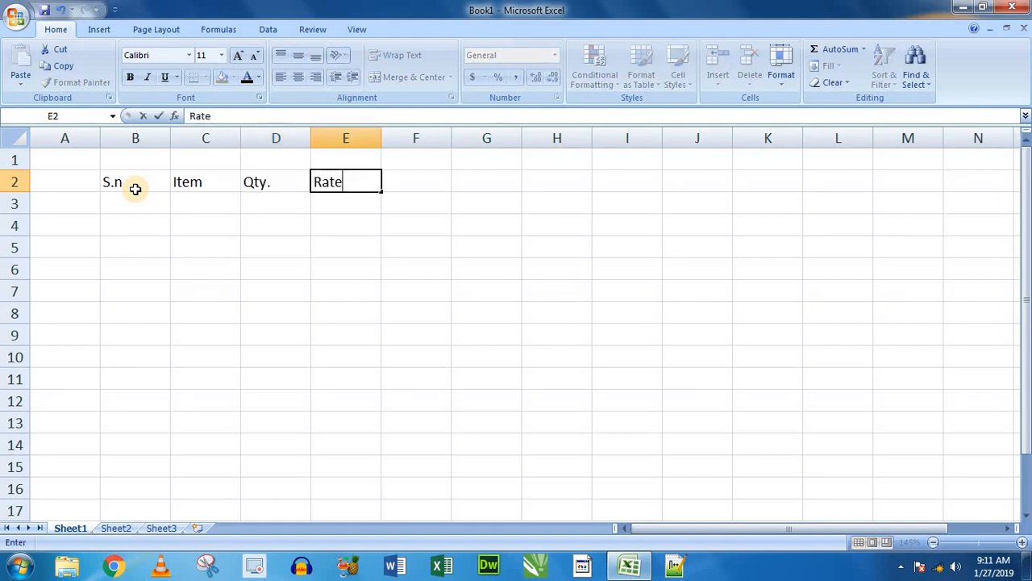
pyautogui.press('Tab')
pyautogui.write('Total')
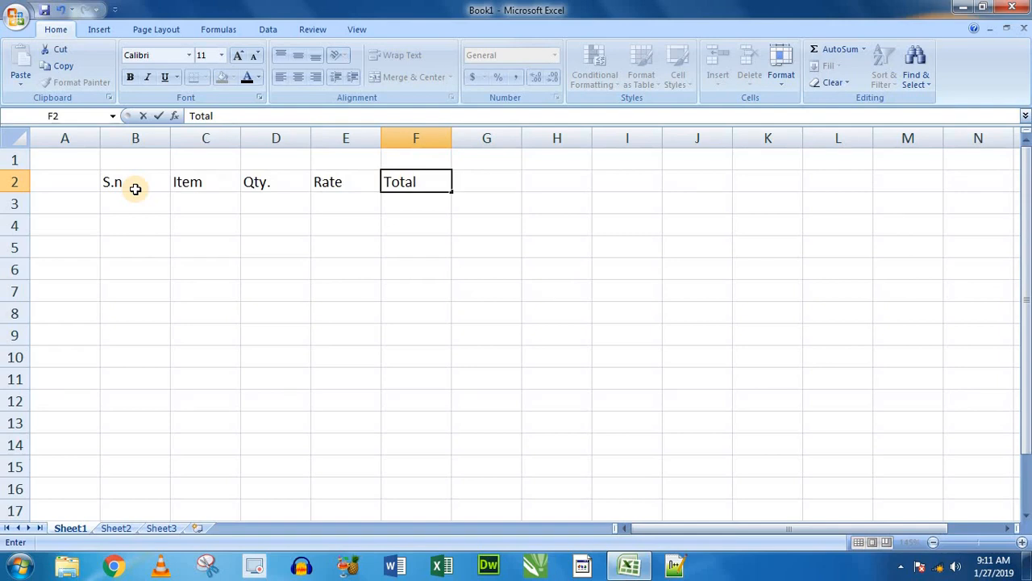
pyautogui.press('Tab')
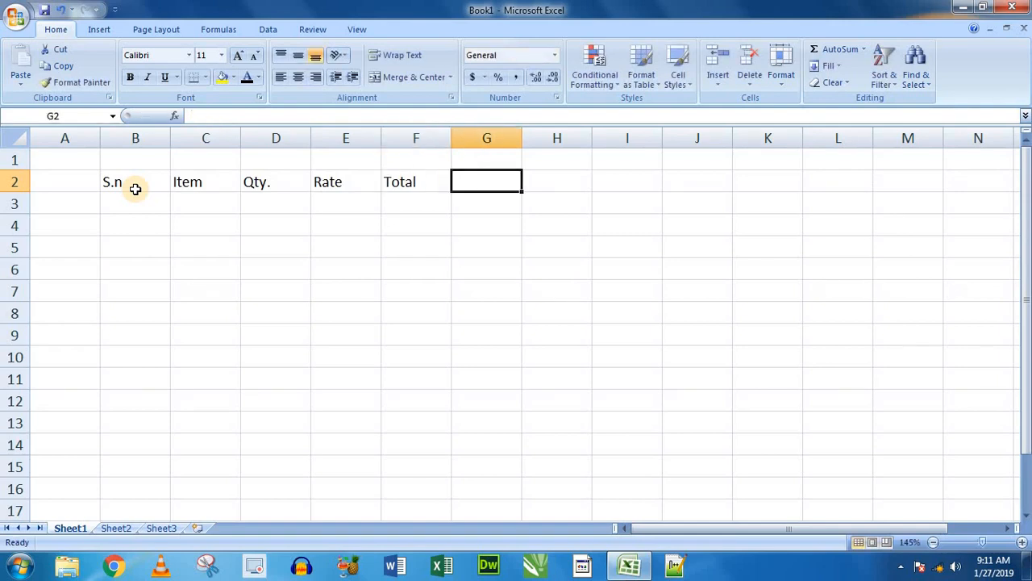
# - Complete the header row with "5%" in cell G2 and "Total am." in cell H2
pyautogui.write('5%')
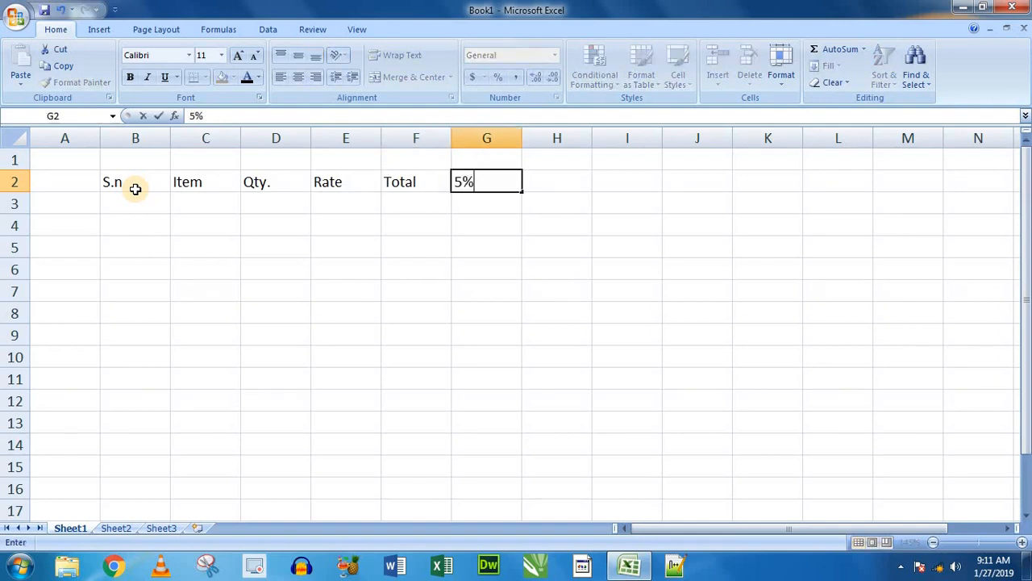
pyautogui.press('Tab')
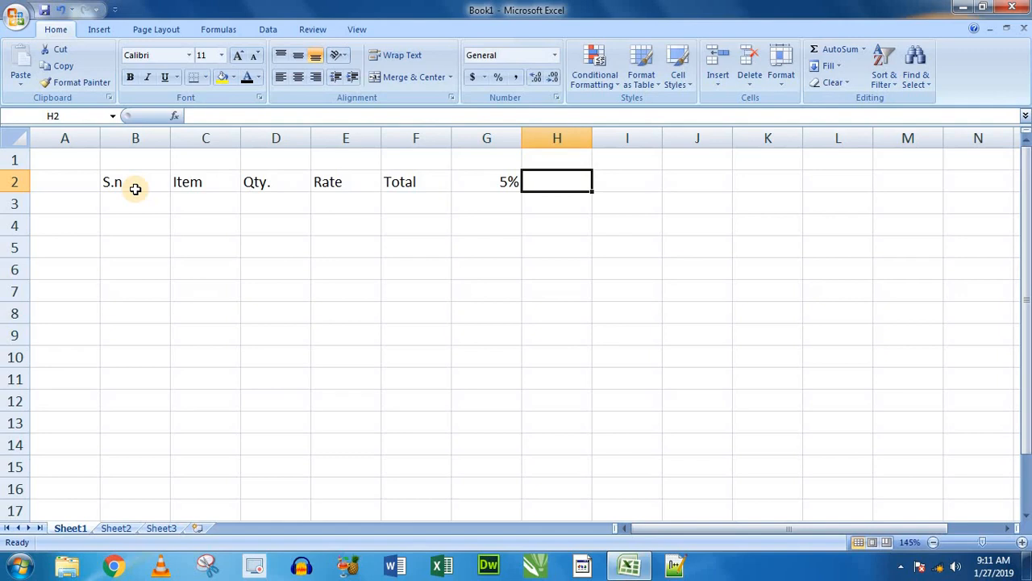
pyautogui.write('T')
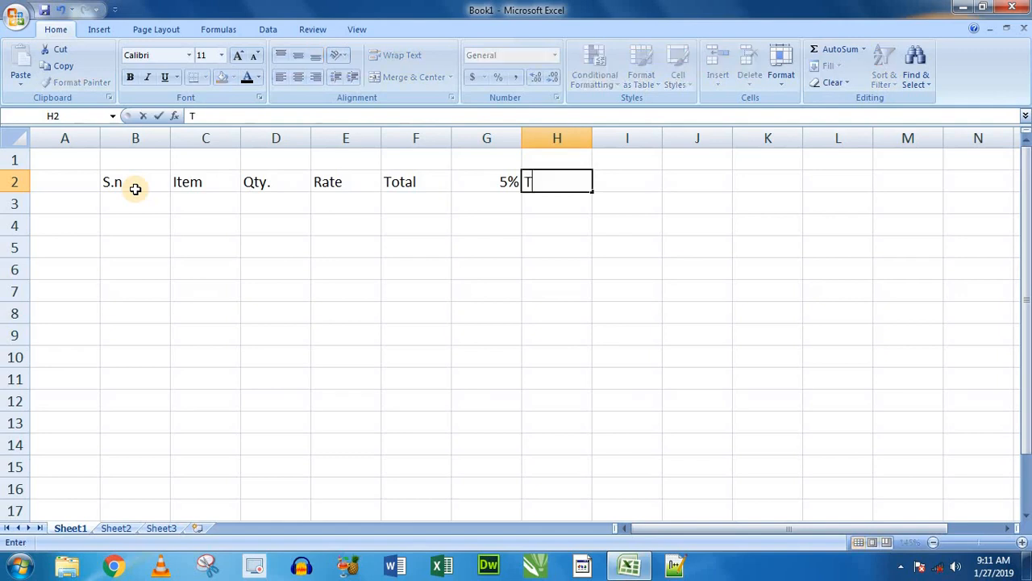
pyautogui.write('otal am.')
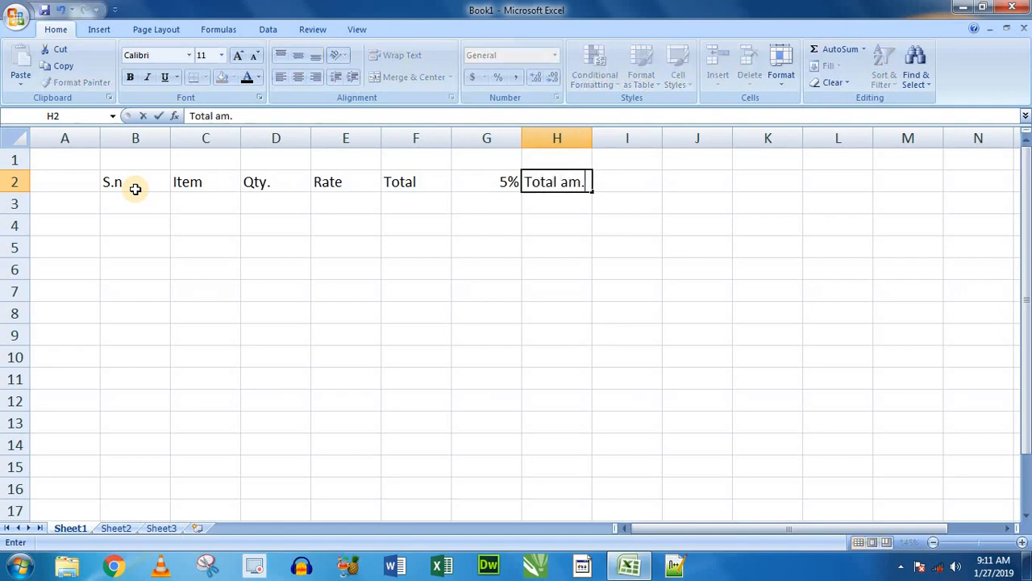
pyautogui.press('Return')
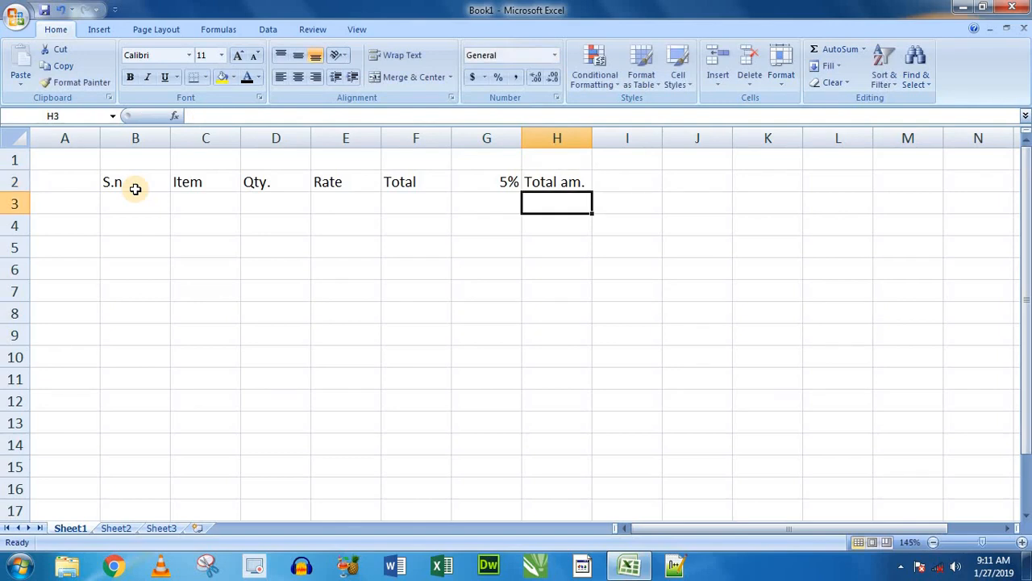
pyautogui.moveTo(134, 188); pyautogui.dragTo(542, 185)
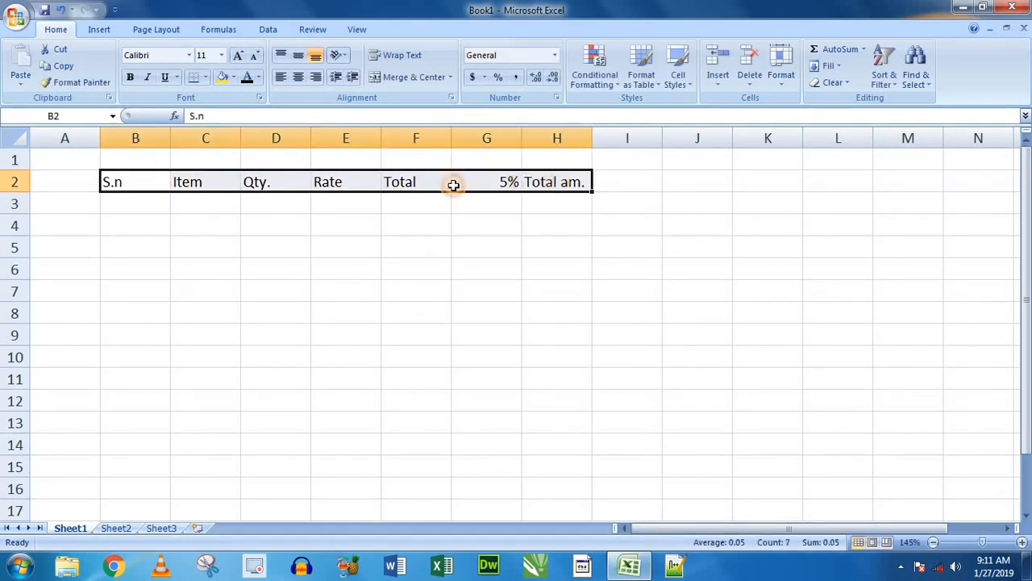
# - Number the rows 1 to 9 under S.n in B3:B11 by entering 1 and 2 and filling the series down
pyautogui.click(129, 205)
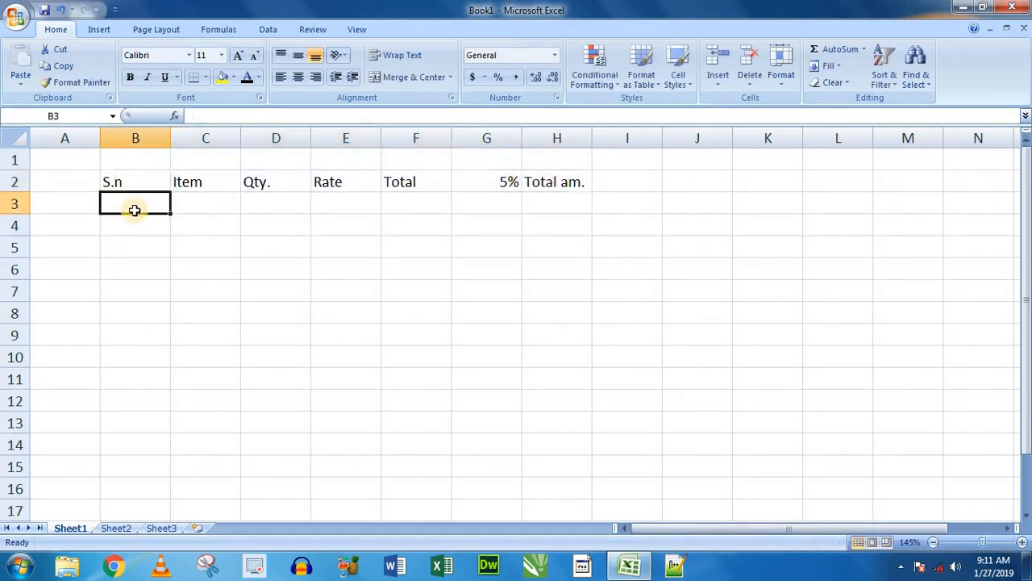
pyautogui.write('1')
pyautogui.press('Return')
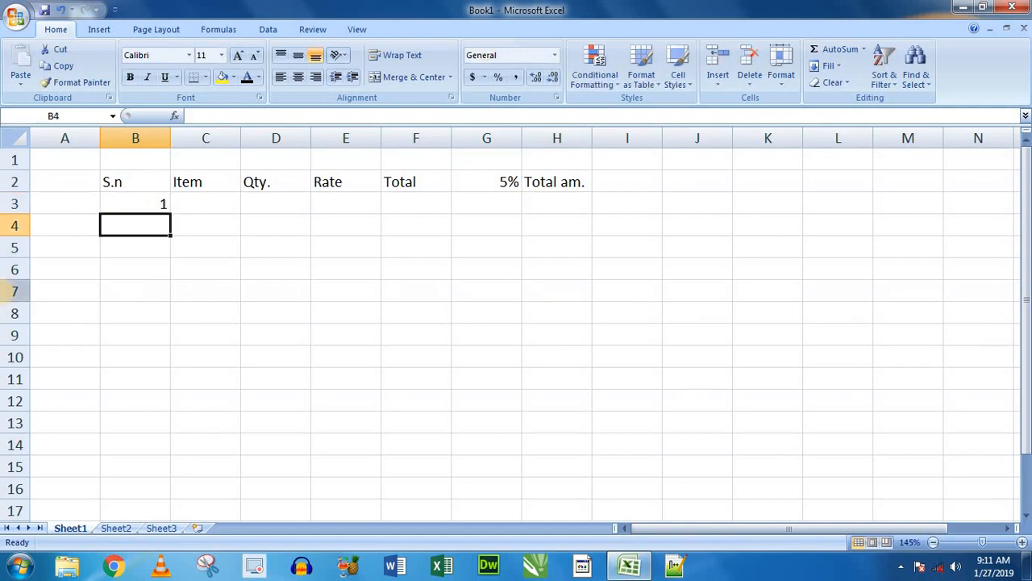
pyautogui.write('2')
pyautogui.press('Return')
pyautogui.click(139, 206)
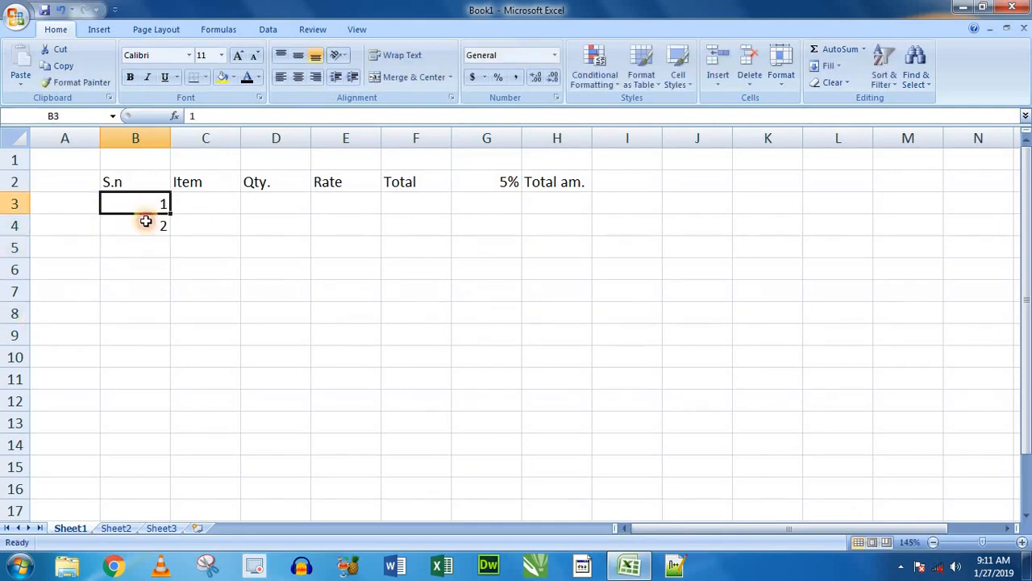
pyautogui.moveTo(145, 221); pyautogui.dragTo(173, 380)
# - Fill in the first item row with item "book", quantity 25 and rate 47 in cells C3 to E3
pyautogui.click(180, 202)
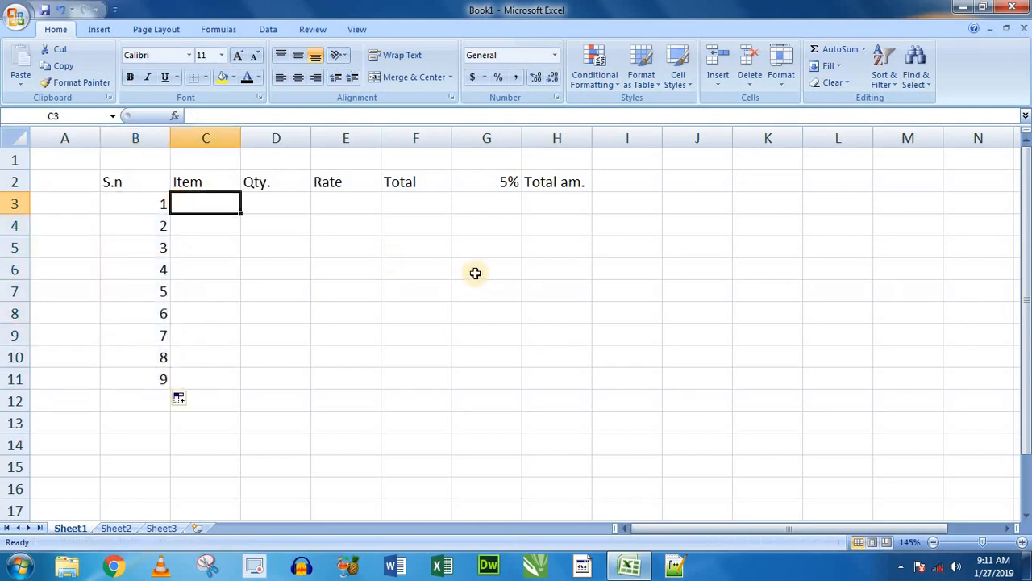
pyautogui.write('book')
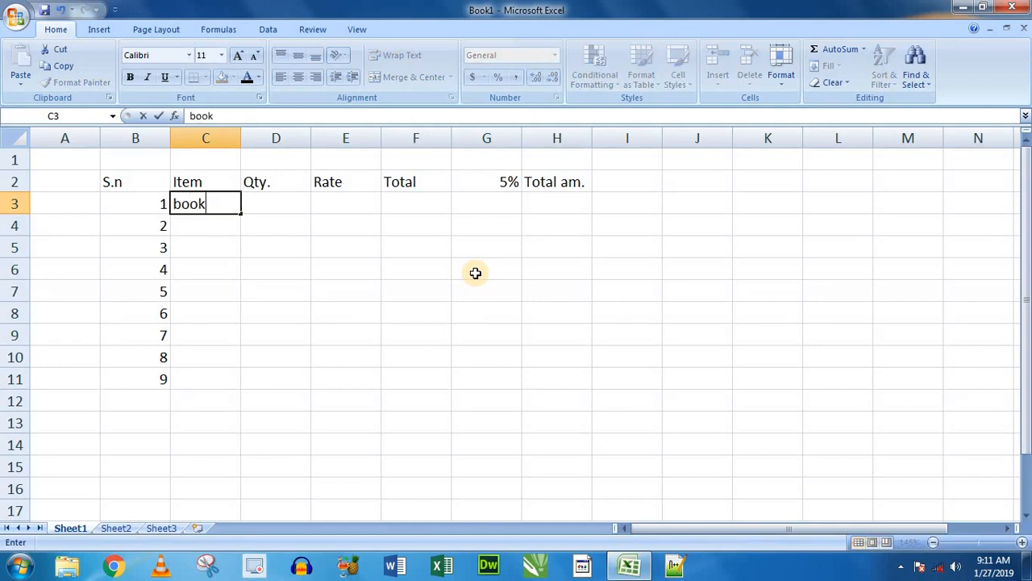
pyautogui.press('Tab')
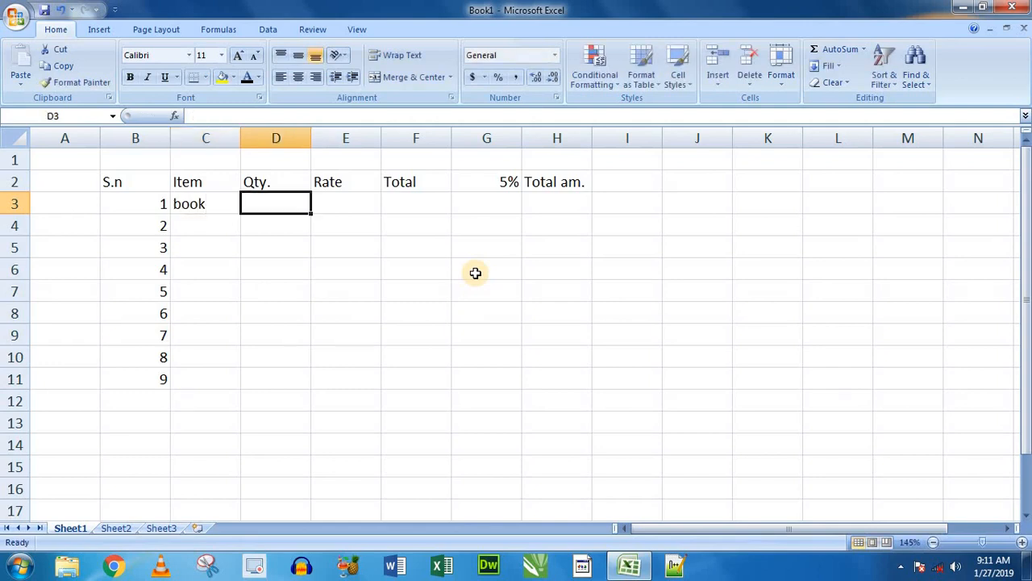
pyautogui.write('25')
pyautogui.press('Tab')
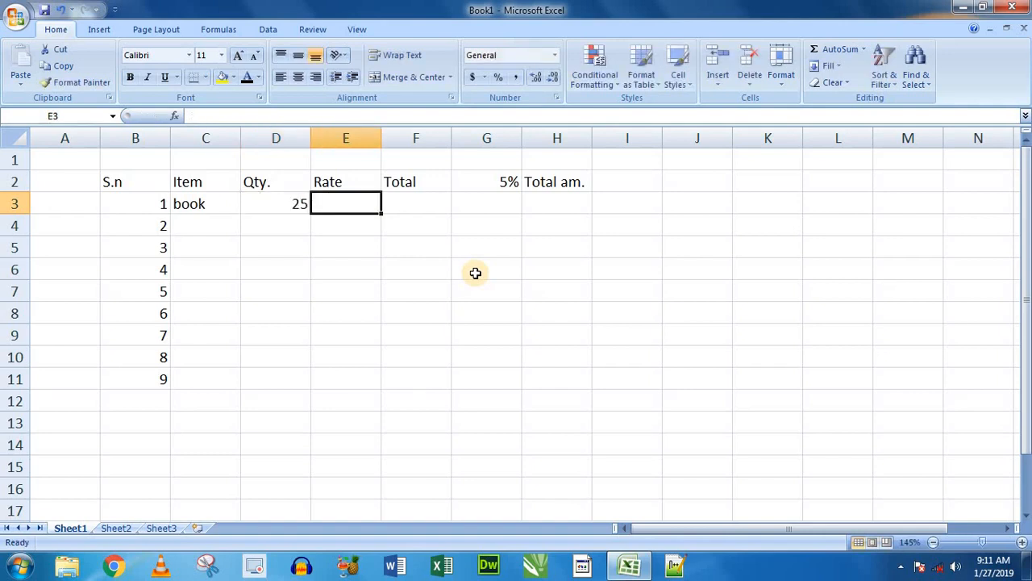
pyautogui.write('47')
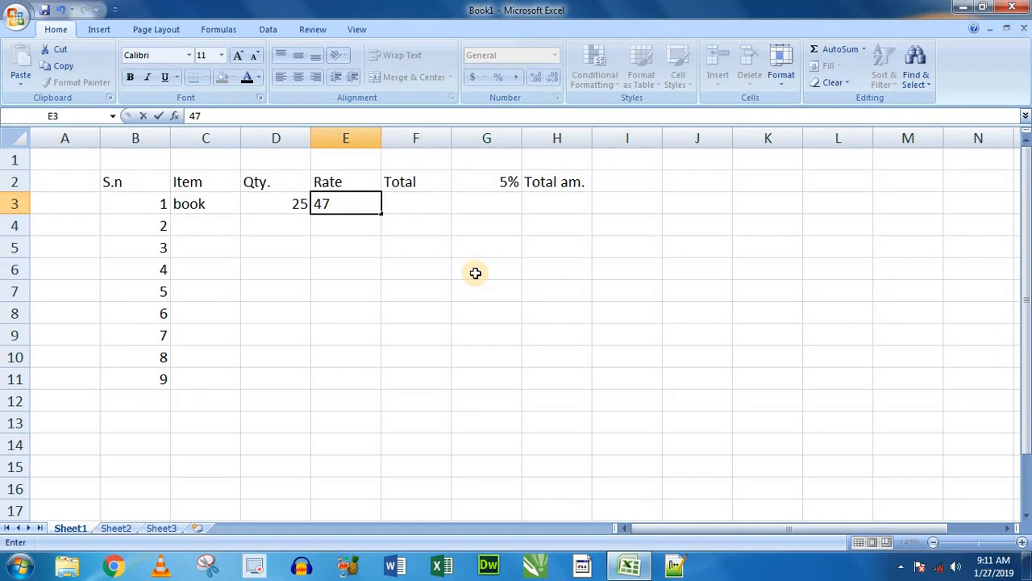
pyautogui.press('Tab')
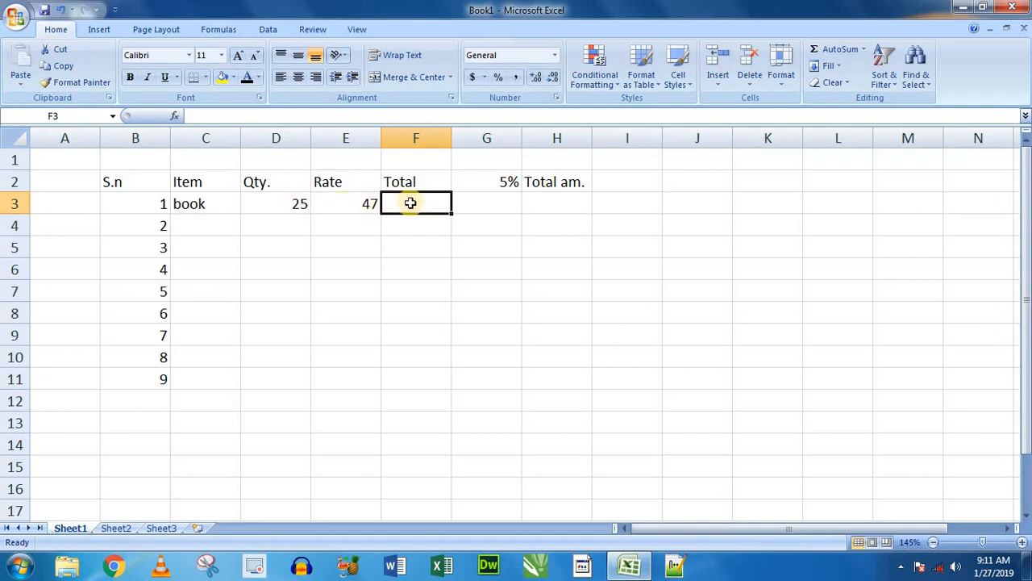
pyautogui.write('=sum(')
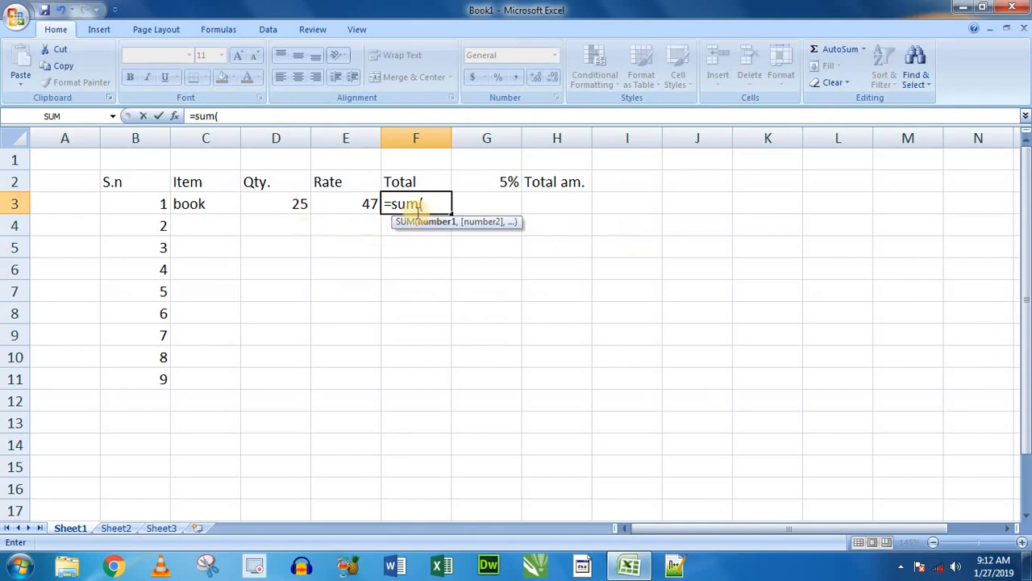
pyautogui.moveTo(274, 203); pyautogui.dragTo(347, 205)
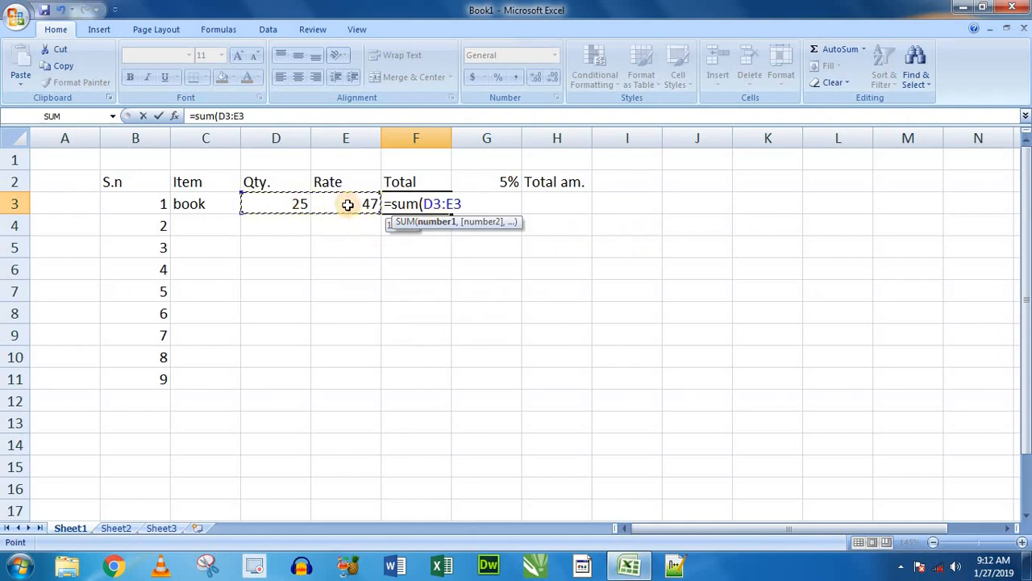
pyautogui.click(470, 203)
pyautogui.press('BackSpace')
pyautogui.press('BackSpace')
pyautogui.press('BackSpace')
pyautogui.press('BackSpace')
pyautogui.press('BackSpace')
pyautogui.press('BackSpace')
pyautogui.press('BackSpace')
pyautogui.press('BackSpace')
pyautogui.press('BackSpace')
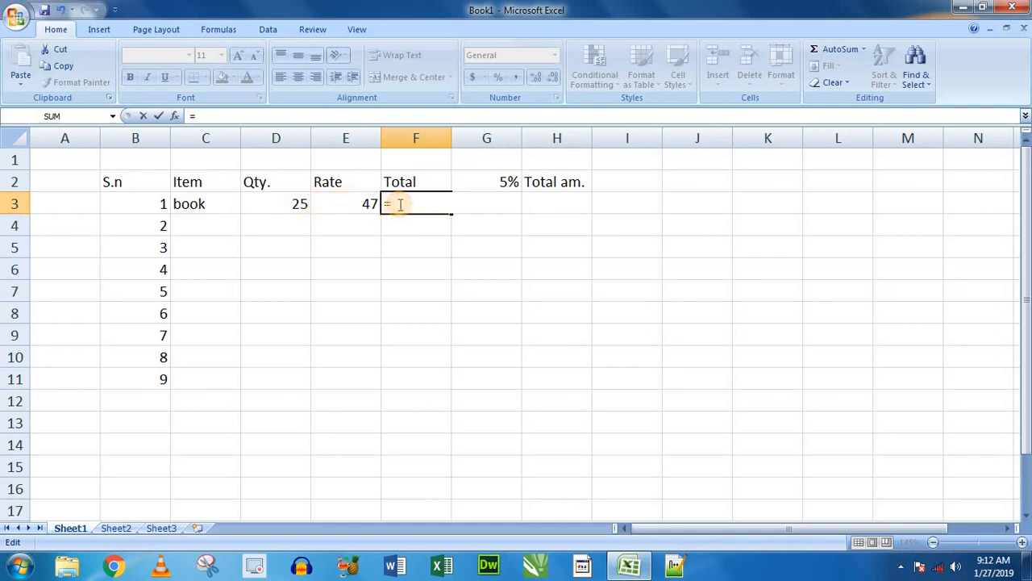
# - Calculate the book's Total in cell F3 as quantity times rate with the formula =D3*E3
pyautogui.click(281, 203)
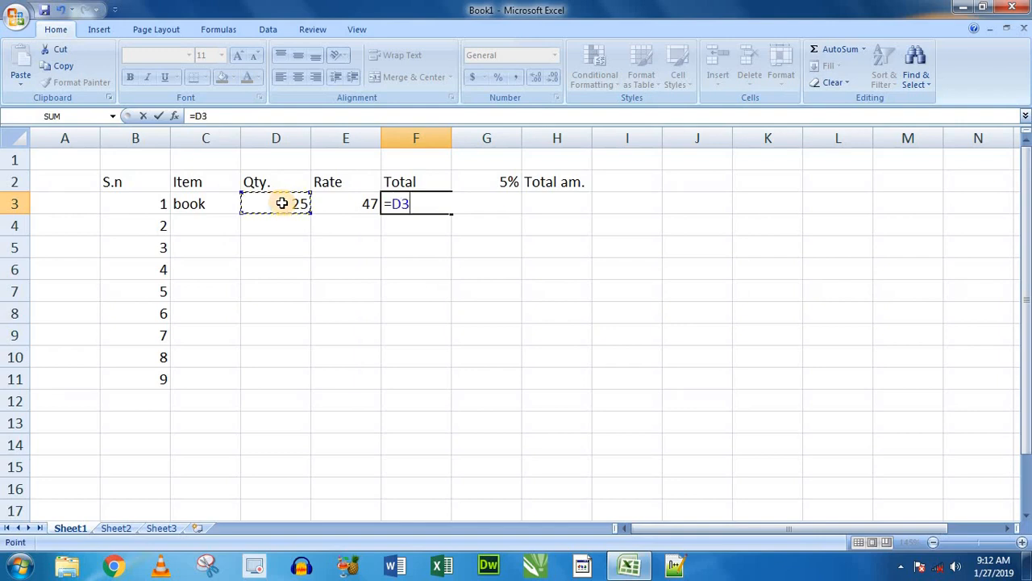
pyautogui.write('*')
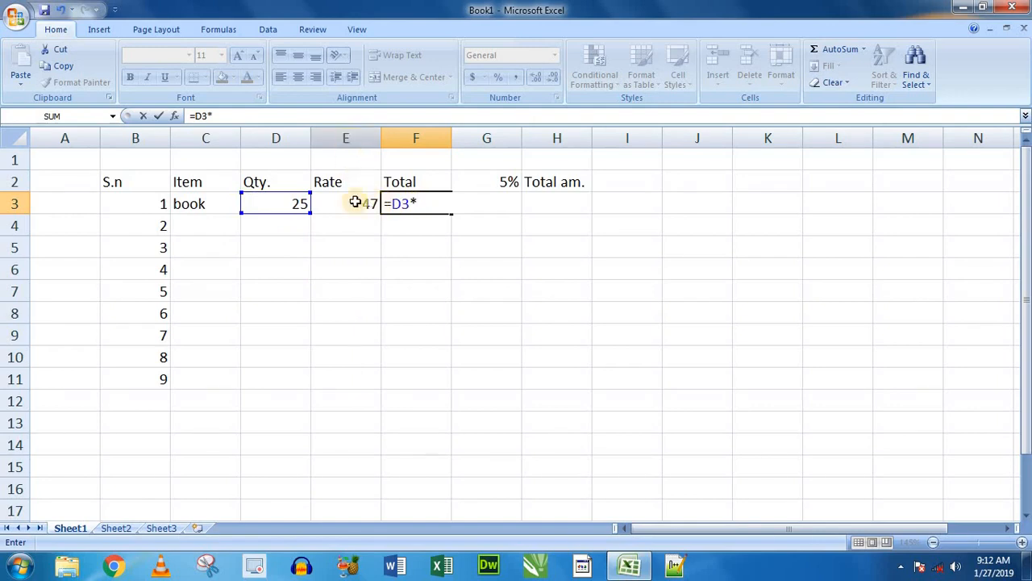
pyautogui.write('e3')
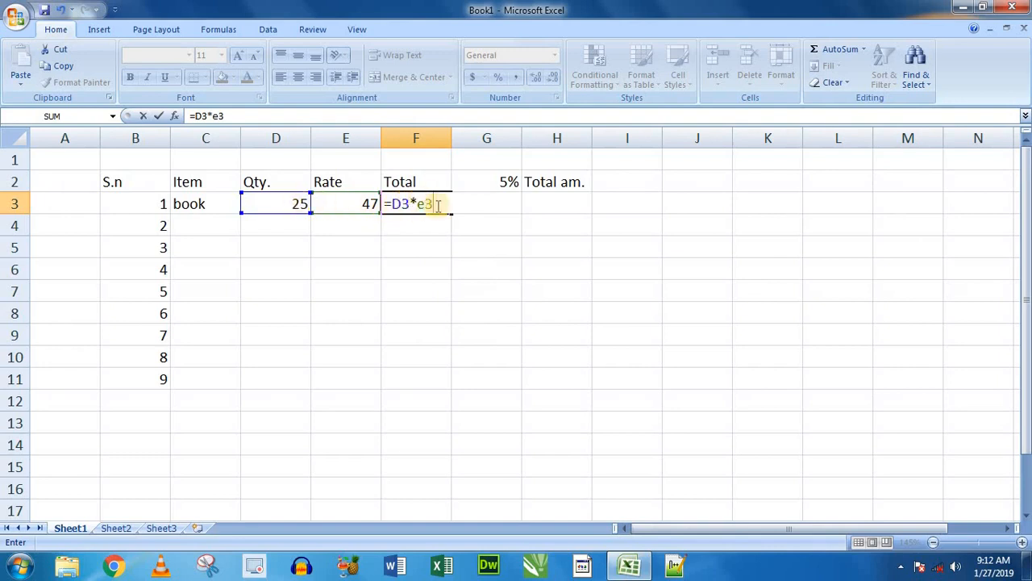
pyautogui.press('Return')
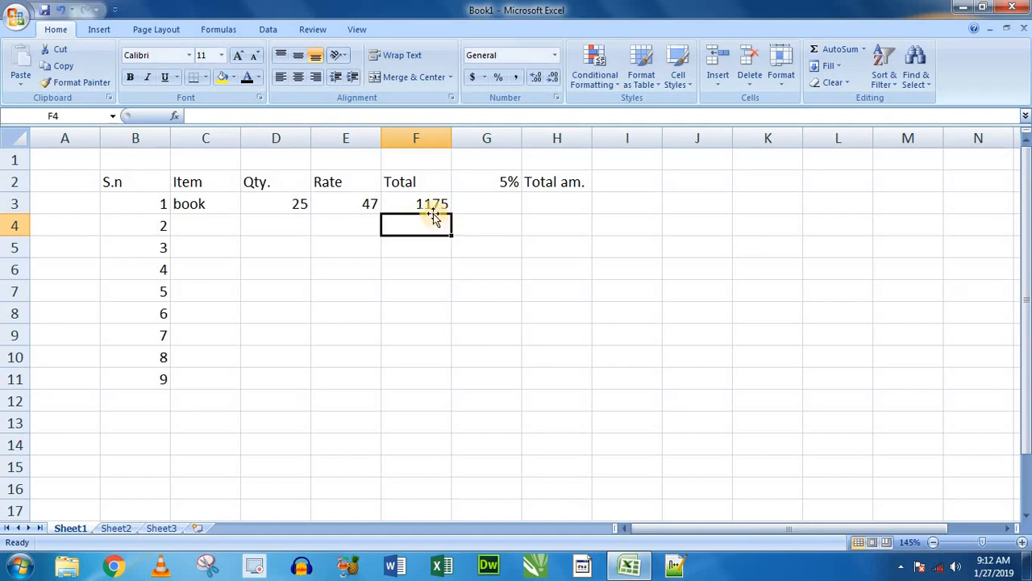
pyautogui.click(416, 205)
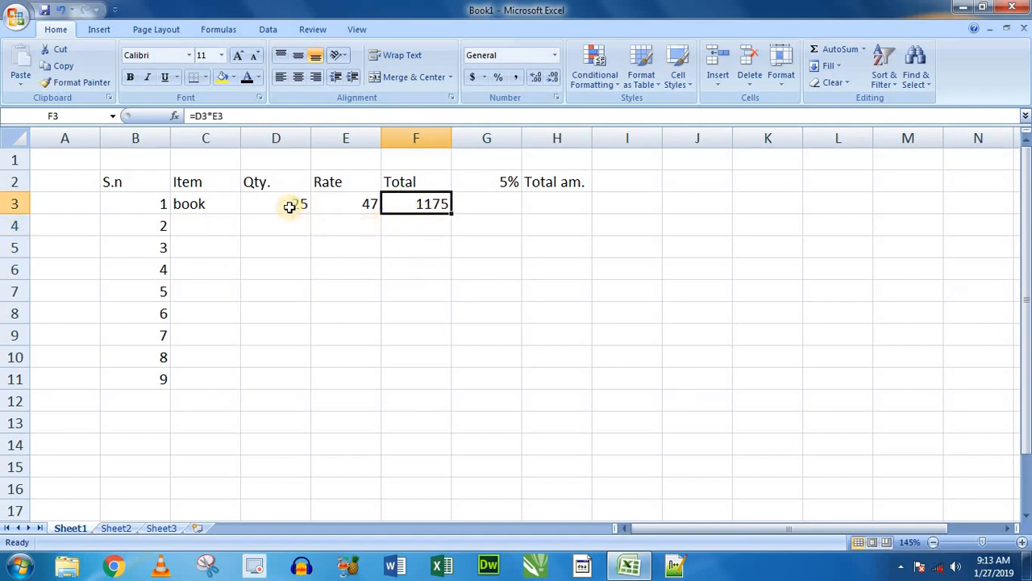
# - Calculate 5% of the book's total in cell G3 with the formula =F3*5/100
pyautogui.click(486, 203)
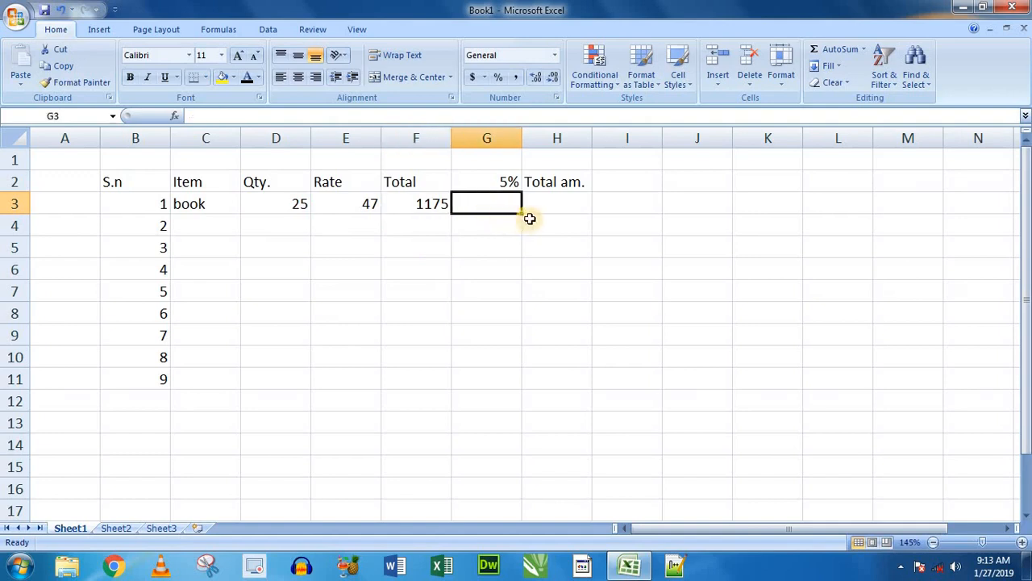
pyautogui.write('=')
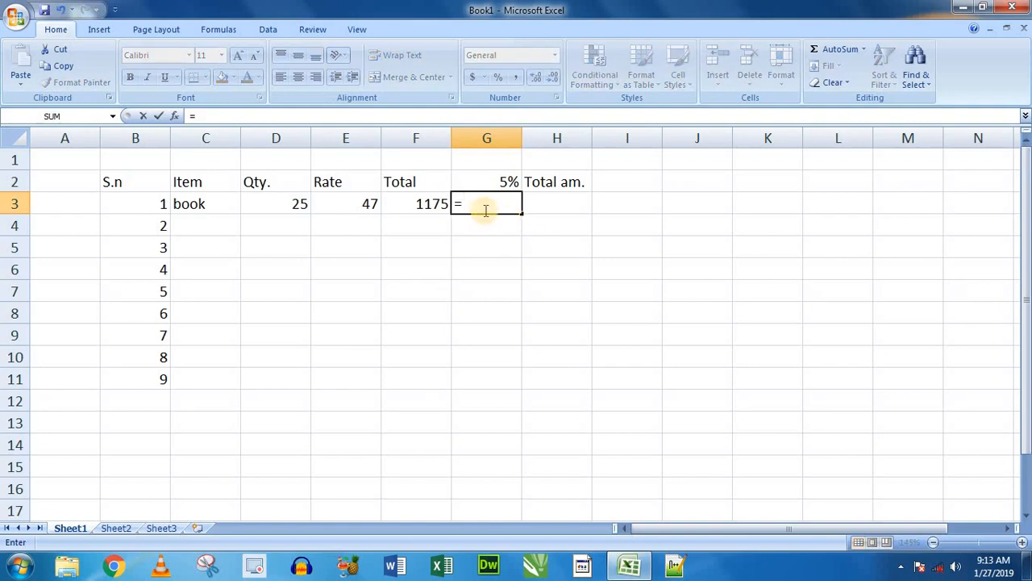
pyautogui.click(422, 205)
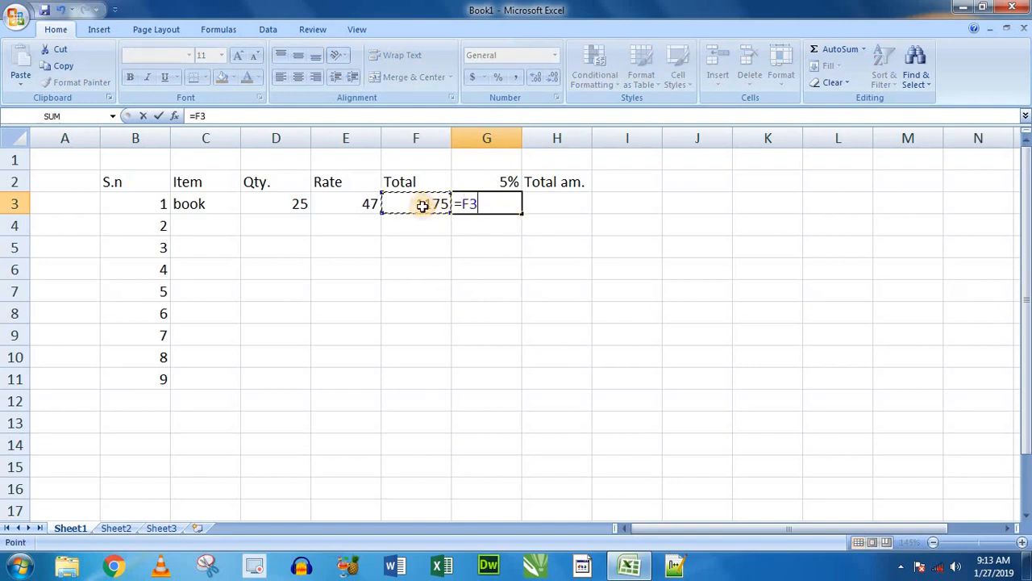
pyautogui.write('*')
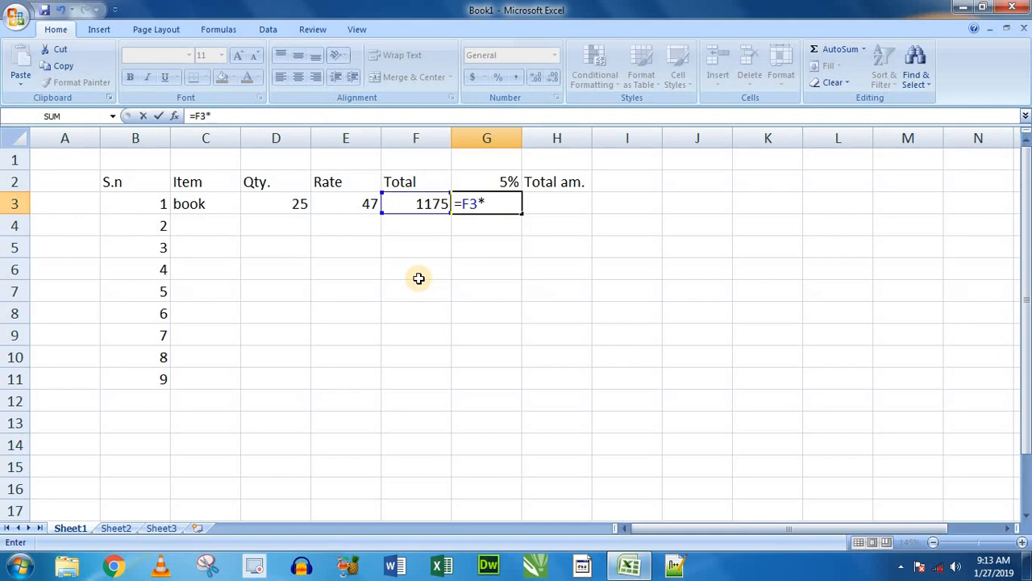
pyautogui.write('5/100')
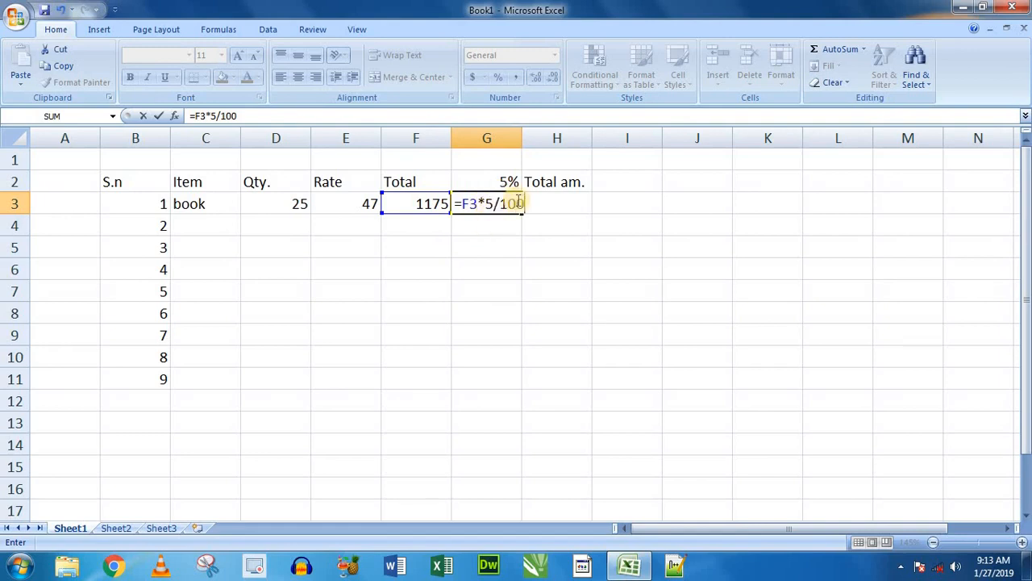
pyautogui.press('Return')
pyautogui.click(494, 206)
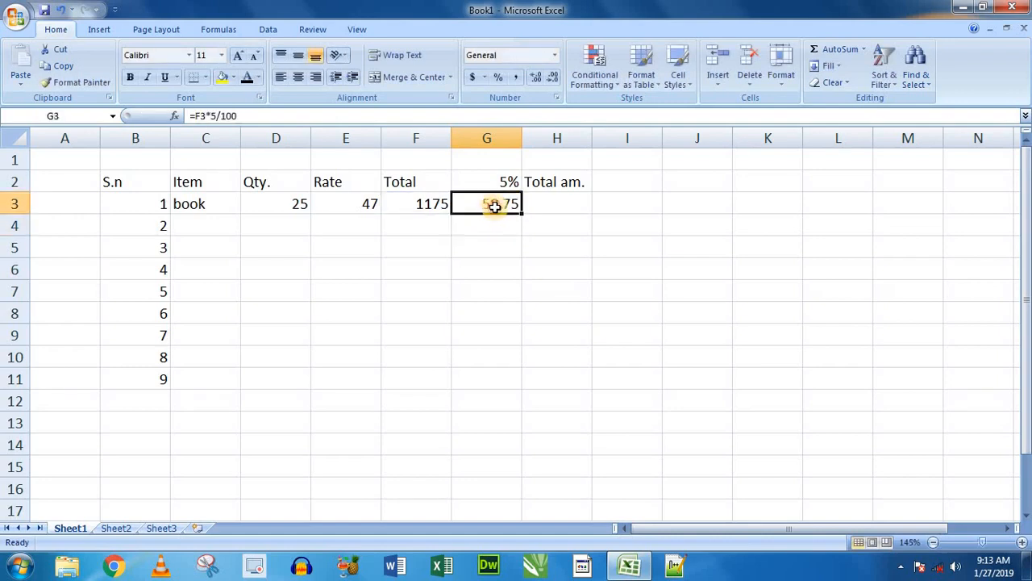
pyautogui.click(407, 203)
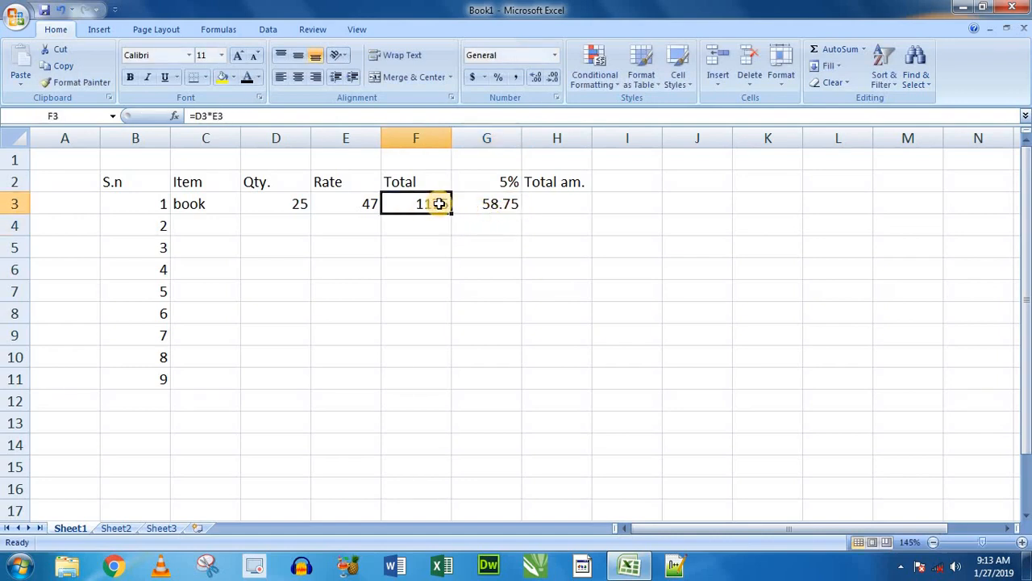
pyautogui.click(483, 204)
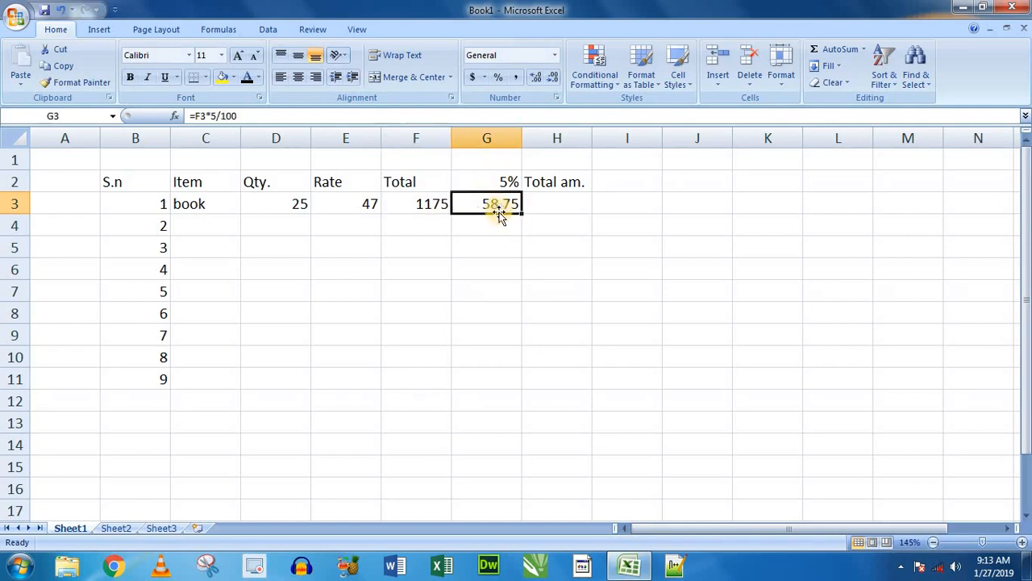
# - Calculate the book's Total am. in cell H3 by subtracting the 5% from the total with =F3-G3
pyautogui.click(560, 202)
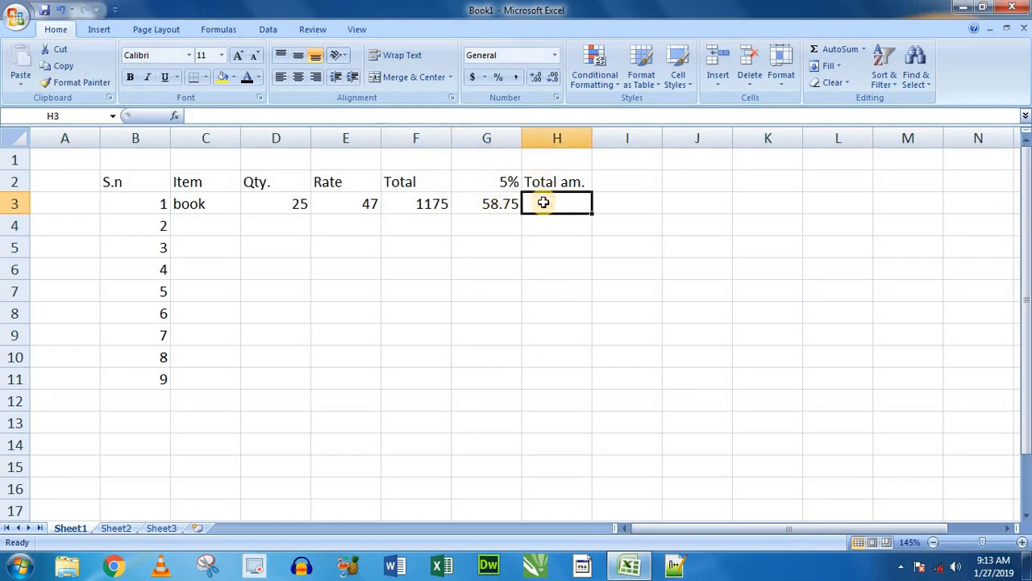
pyautogui.click(420, 204)
pyautogui.click(492, 207)
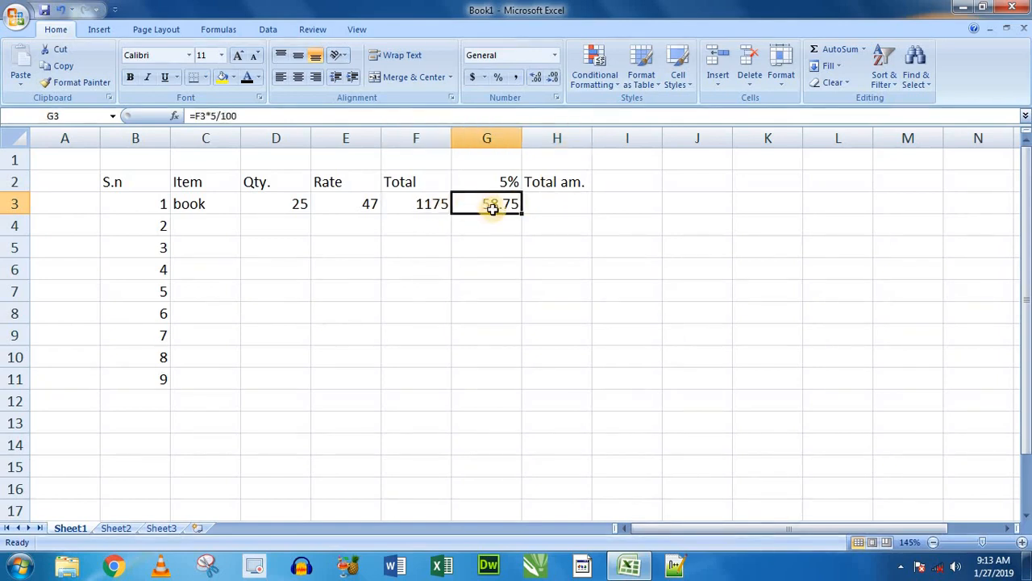
pyautogui.click(552, 204)
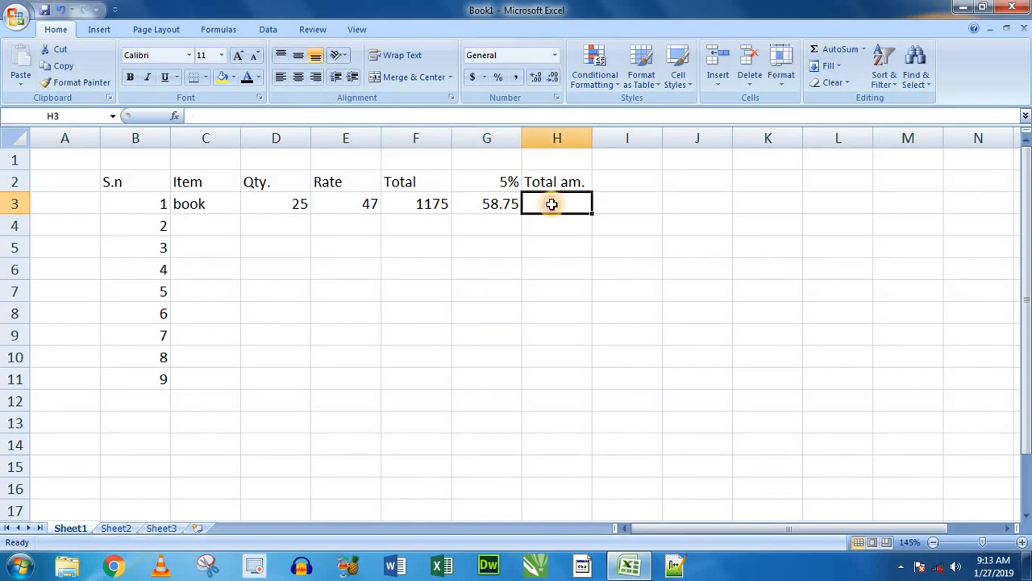
pyautogui.write('=')
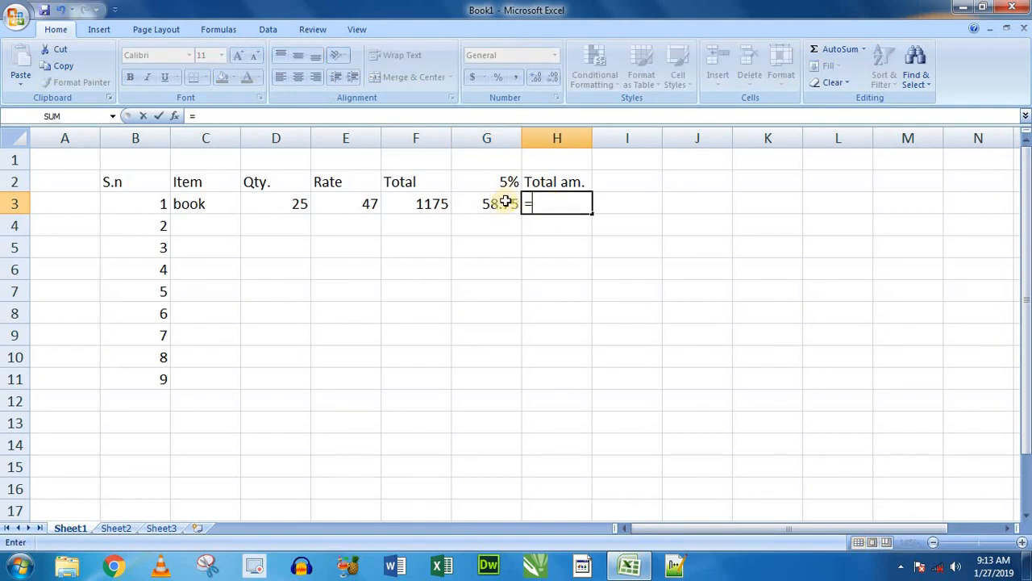
pyautogui.click(429, 206)
pyautogui.write('-')
pyautogui.click(469, 202)
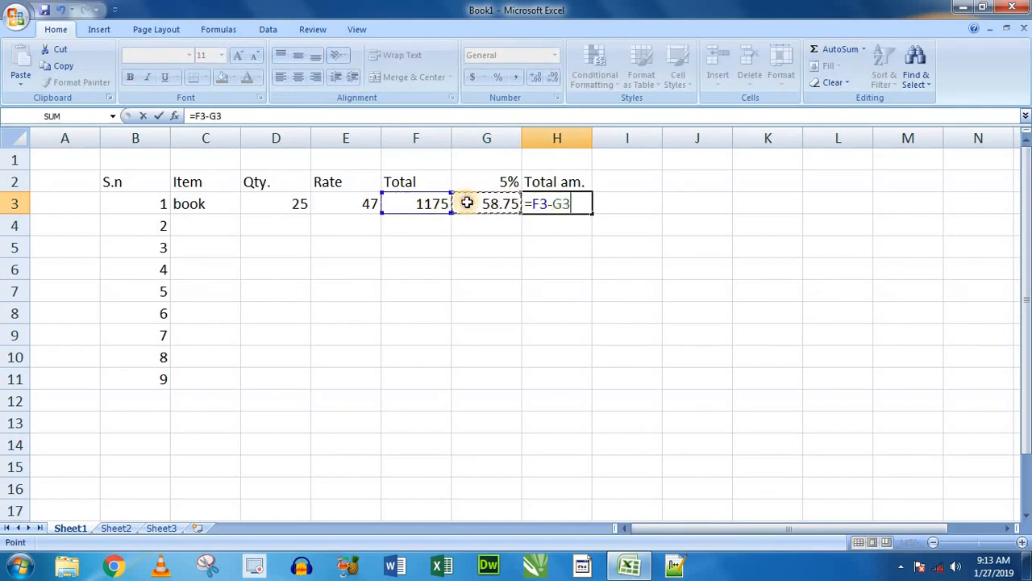
pyautogui.press('Return')
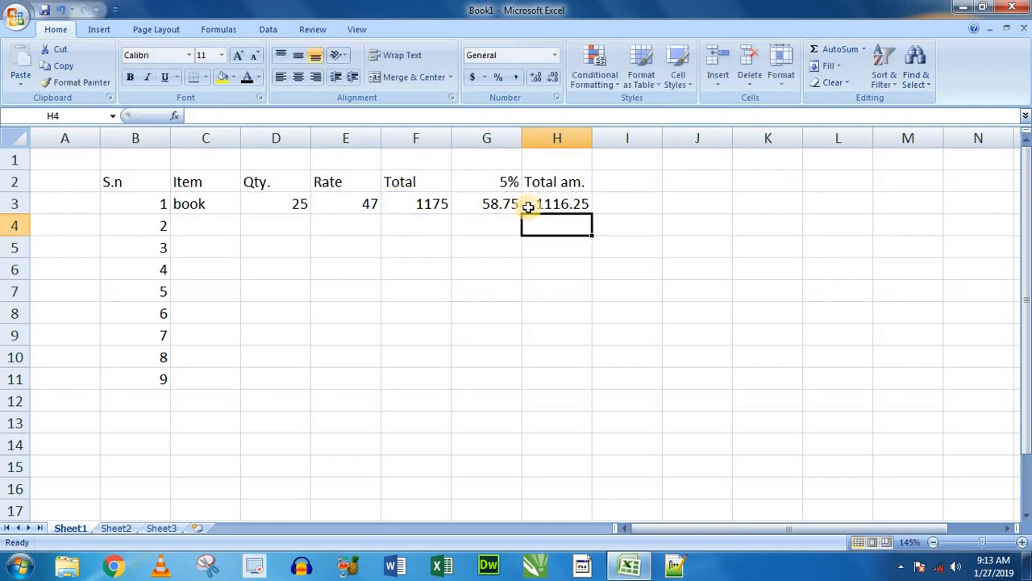
pyautogui.click(571, 205)
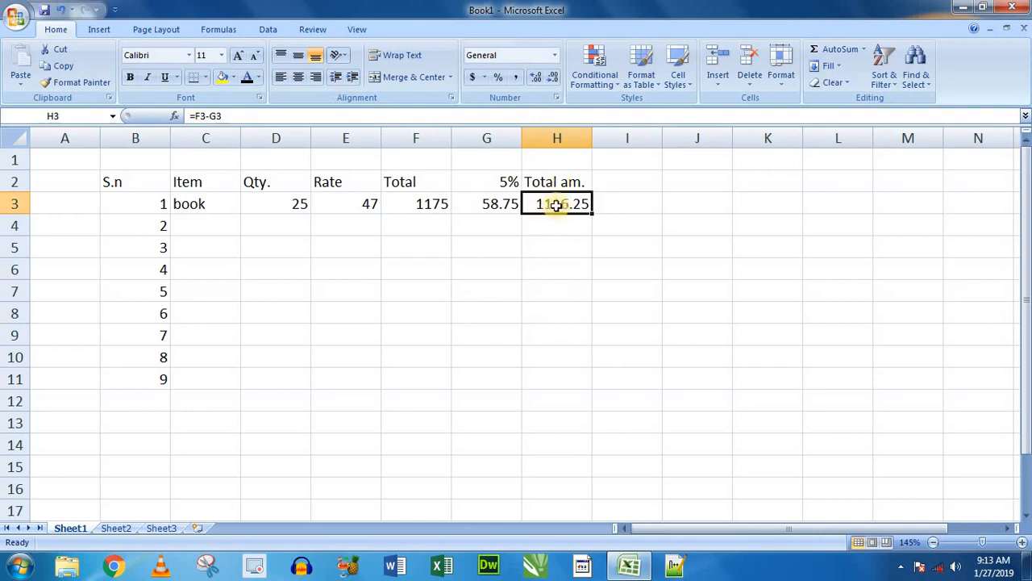
# - Fill the Total, 5% and Total am. formulas from F3:H3 down through row 11
pyautogui.click(428, 201)
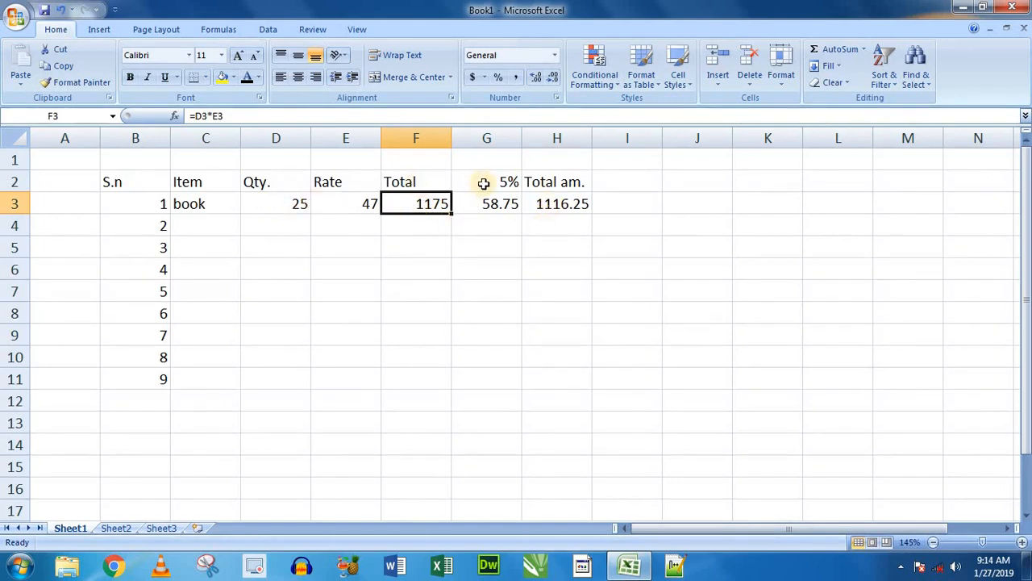
pyautogui.moveTo(417, 201); pyautogui.dragTo(557, 206)
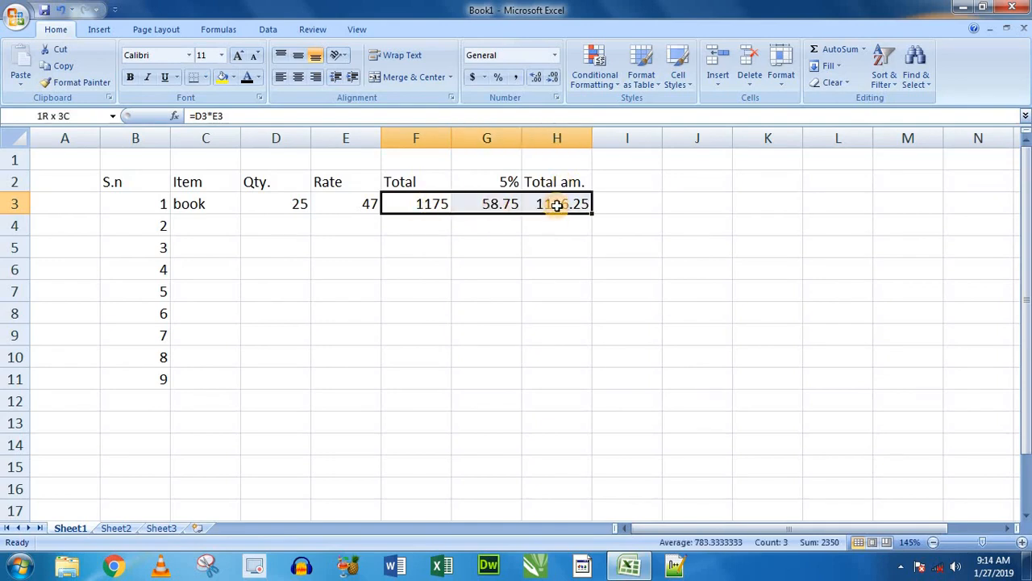
pyautogui.click(556, 222)
pyautogui.moveTo(414, 202); pyautogui.dragTo(579, 391)
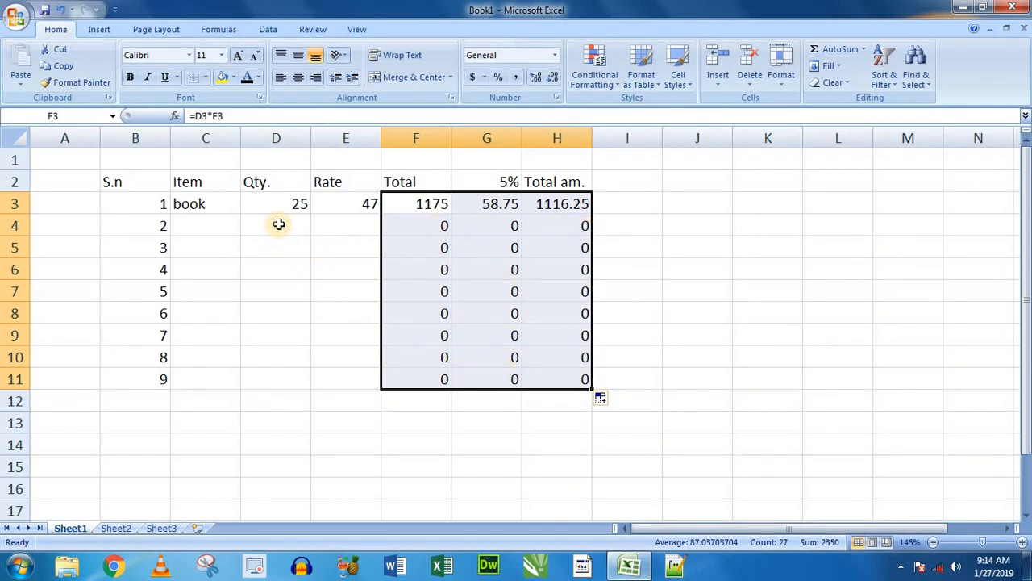
# - Fill in the second item row with item "copy", quantity 12 and rate 5 in cells C4 to E4
pyautogui.moveTo(276, 225); pyautogui.dragTo(376, 224)
pyautogui.click(224, 225)
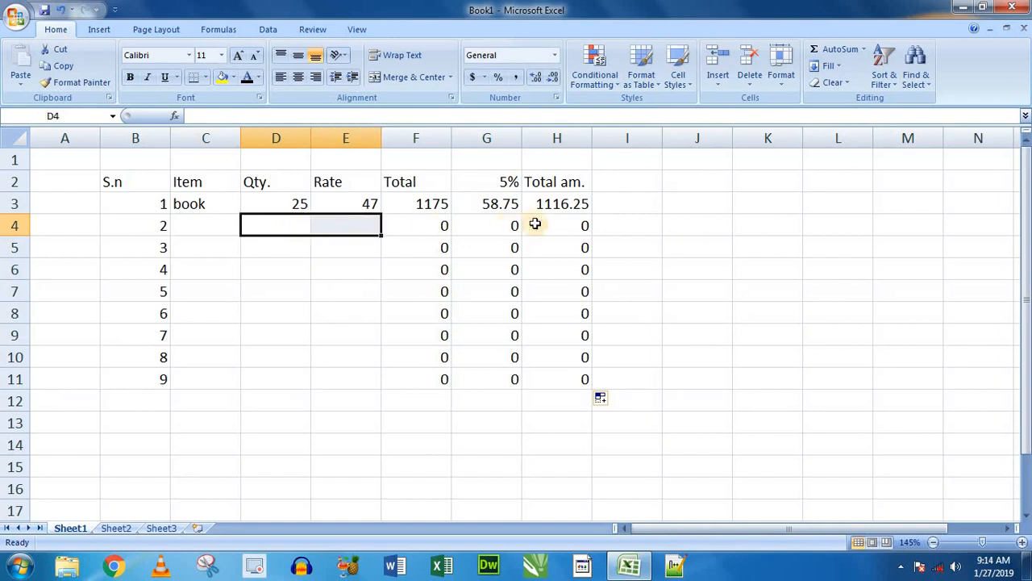
pyautogui.click(214, 224)
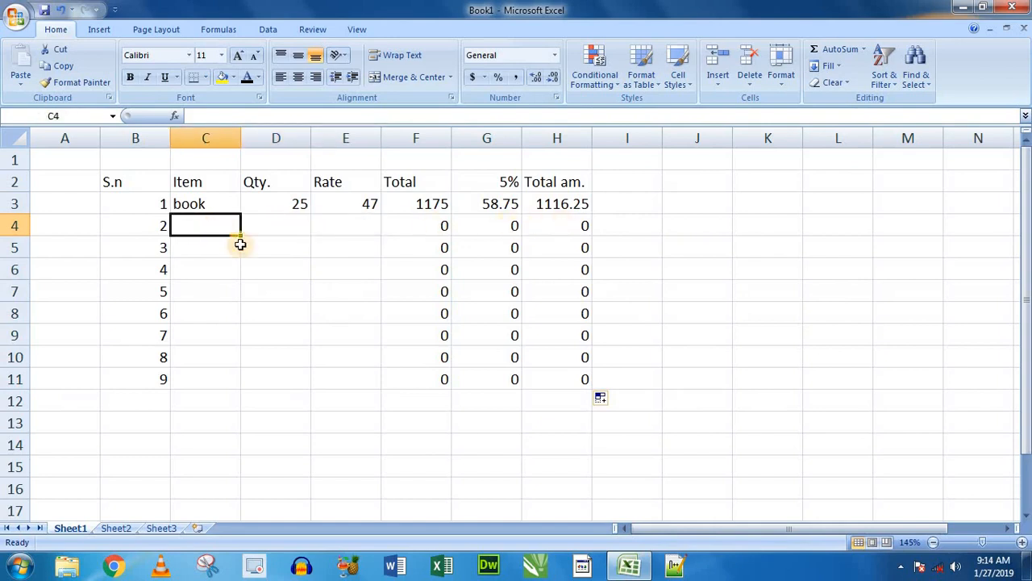
pyautogui.write('copy')
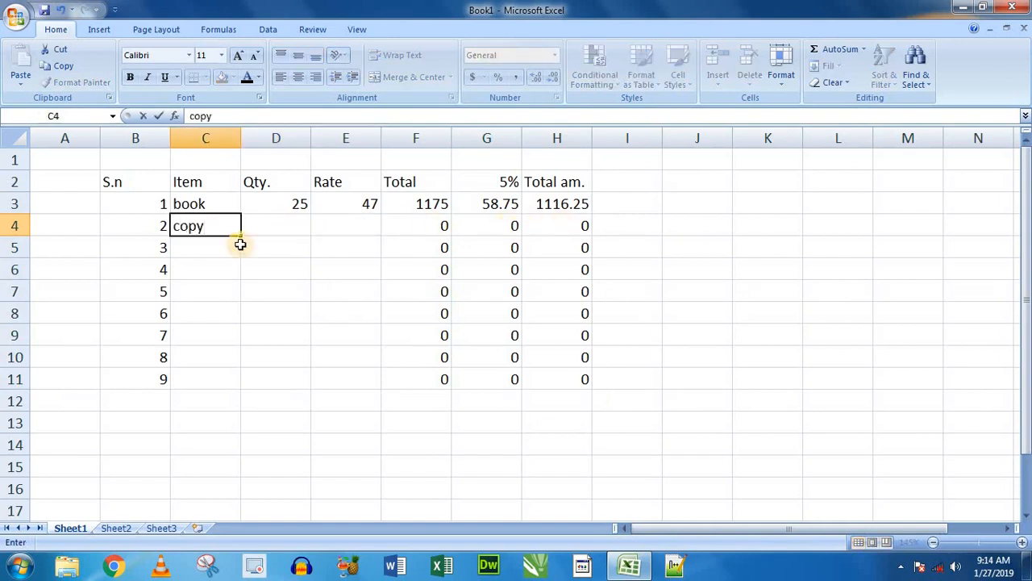
pyautogui.press('Tab')
pyautogui.write('12')
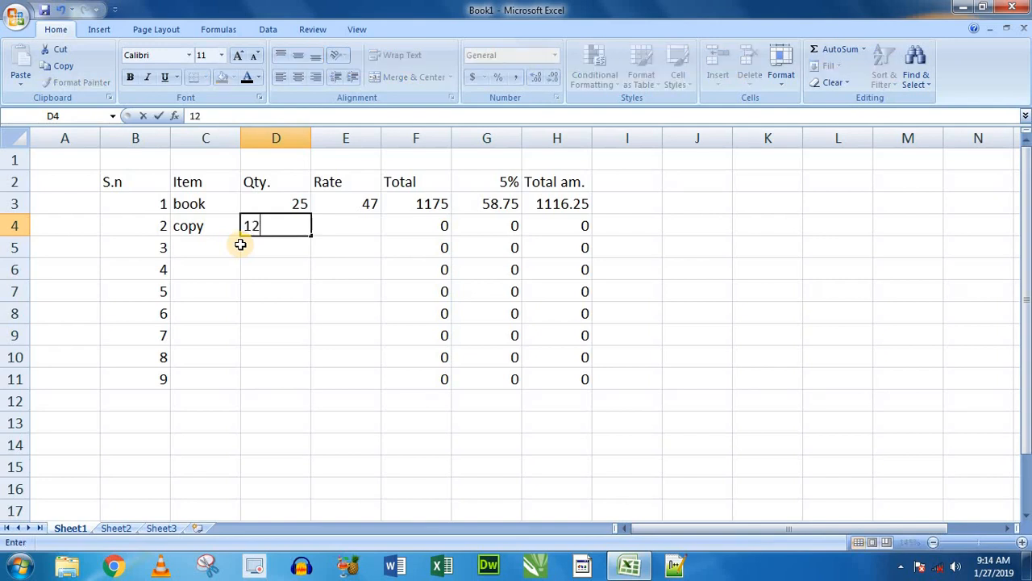
pyautogui.press('Tab')
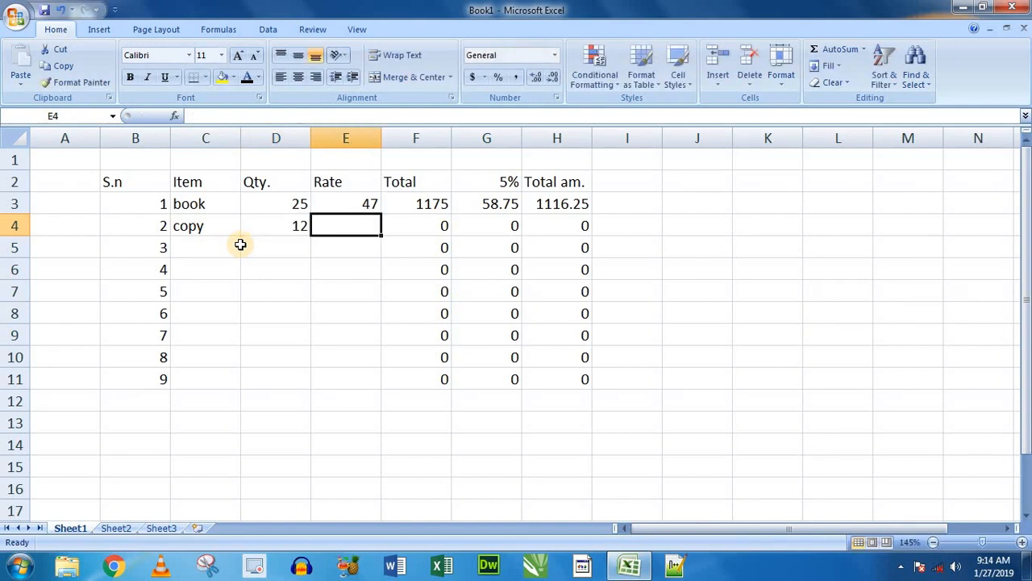
pyautogui.write('5')
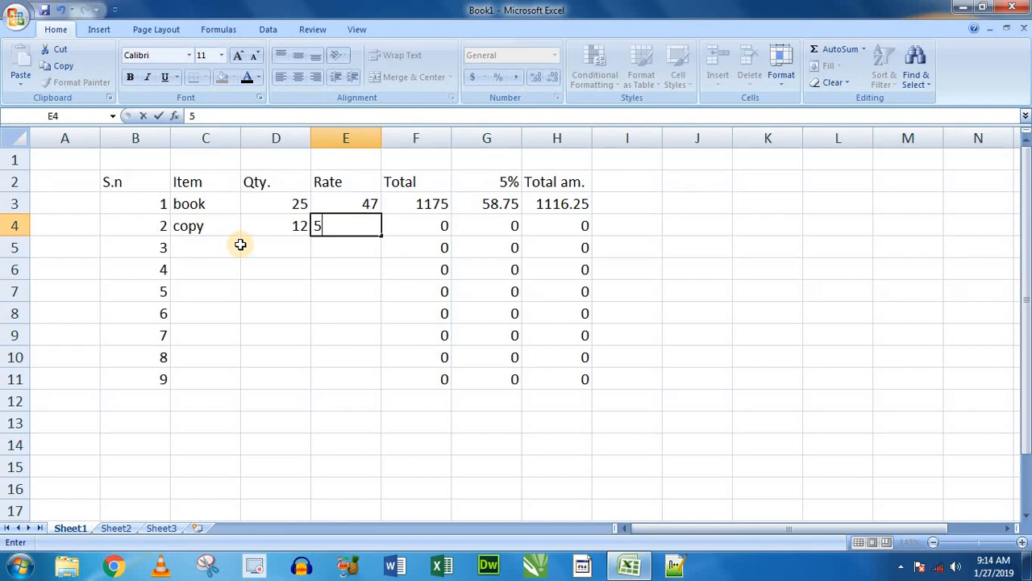
pyautogui.press('Return')
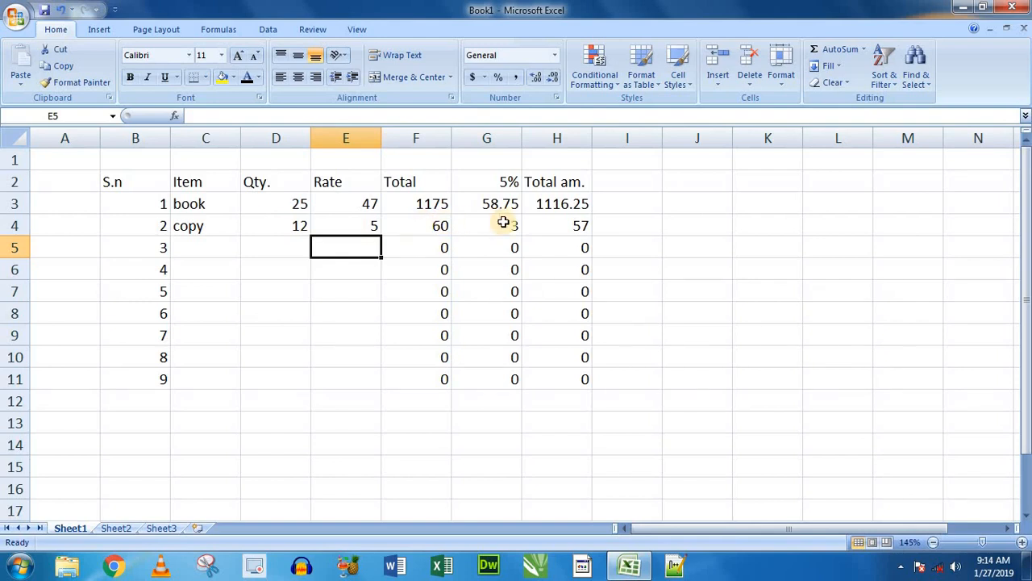
pyautogui.click(580, 227)
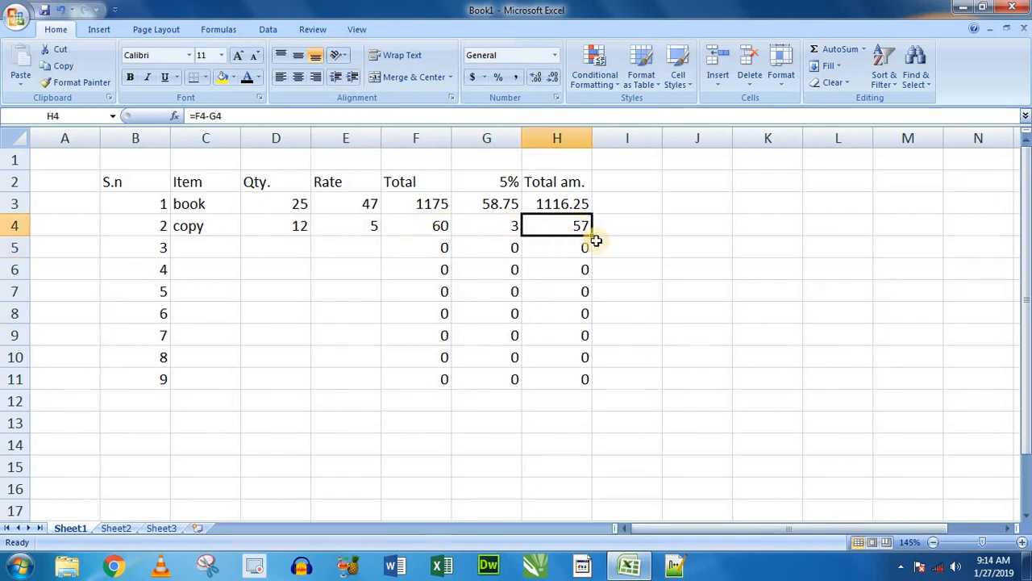
# - Fill in the third item row with item "pen", quantity 45 and rate 6 in cells C5 to E5
pyautogui.click(205, 246)
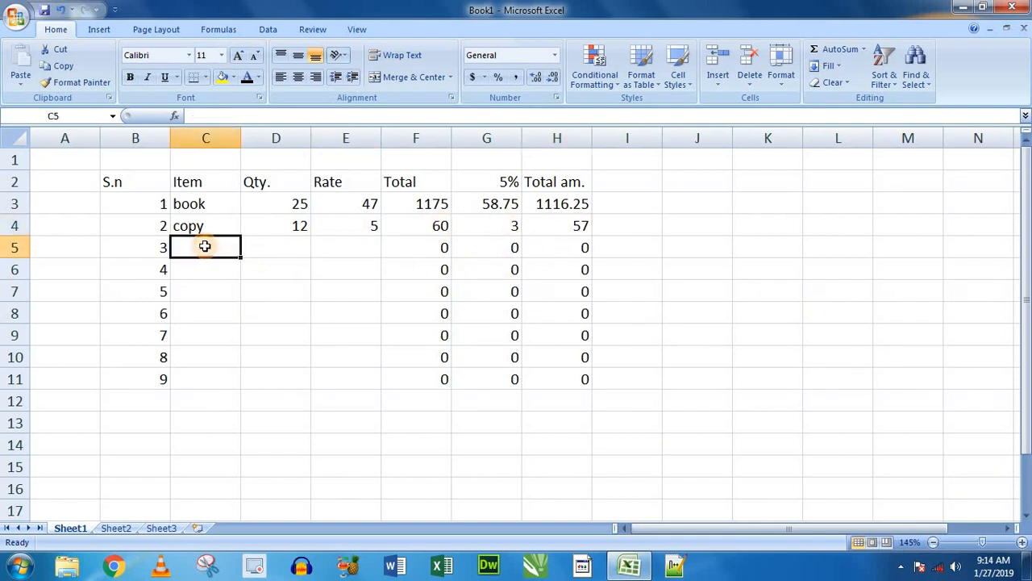
pyautogui.write('pen')
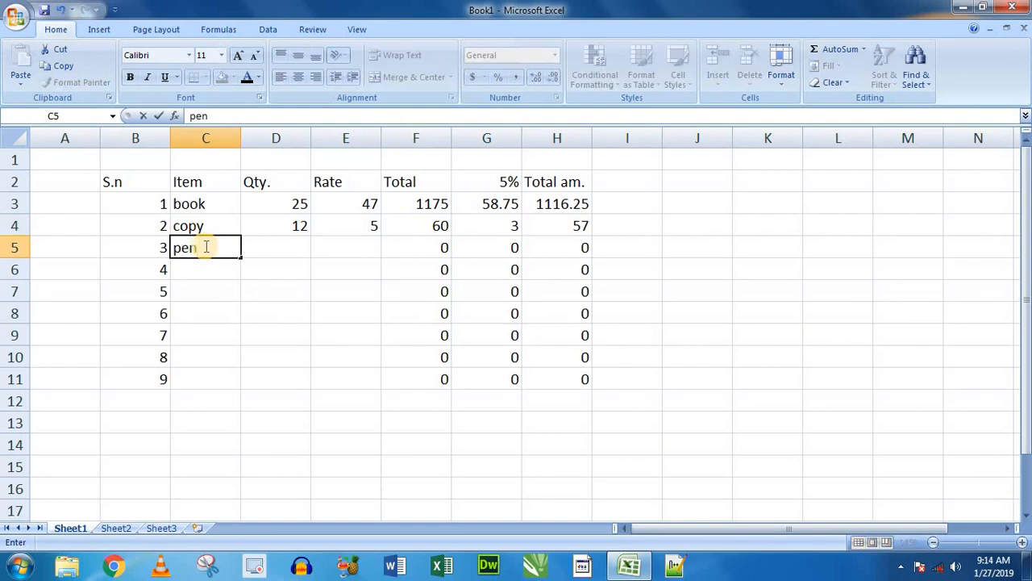
pyautogui.press('Tab')
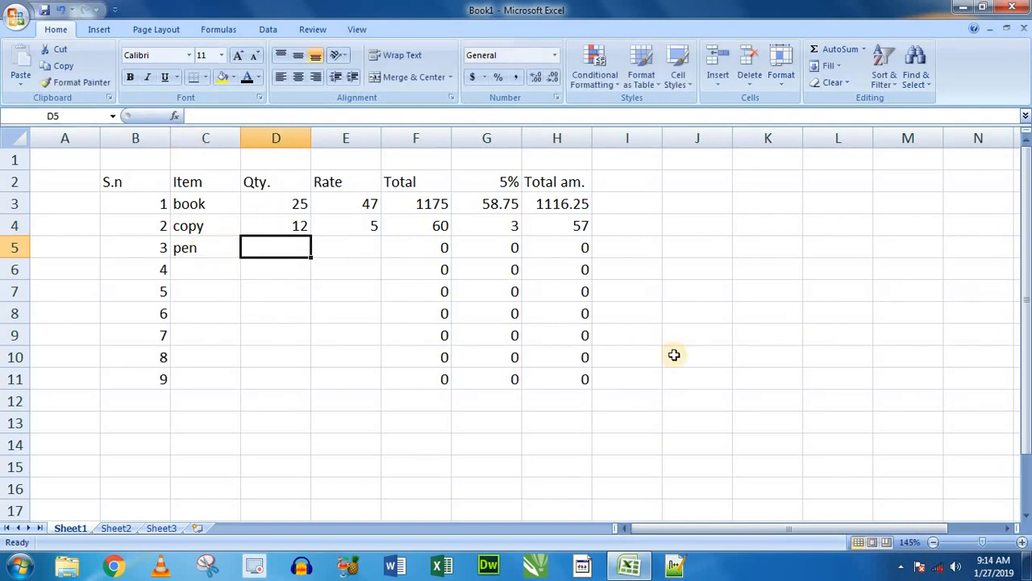
pyautogui.write('4')
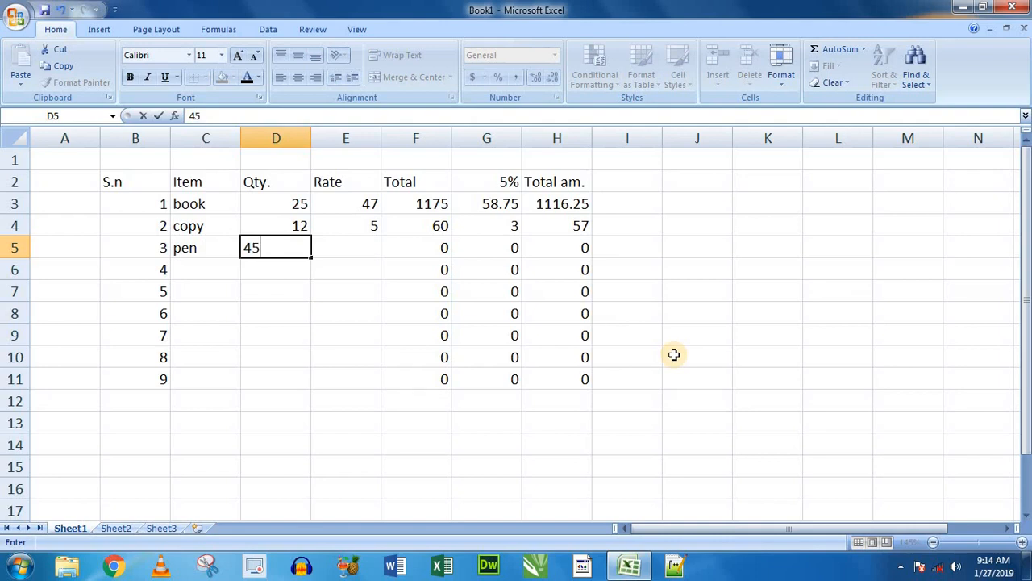
pyautogui.write('5')
pyautogui.press('Tab')
pyautogui.write('6')
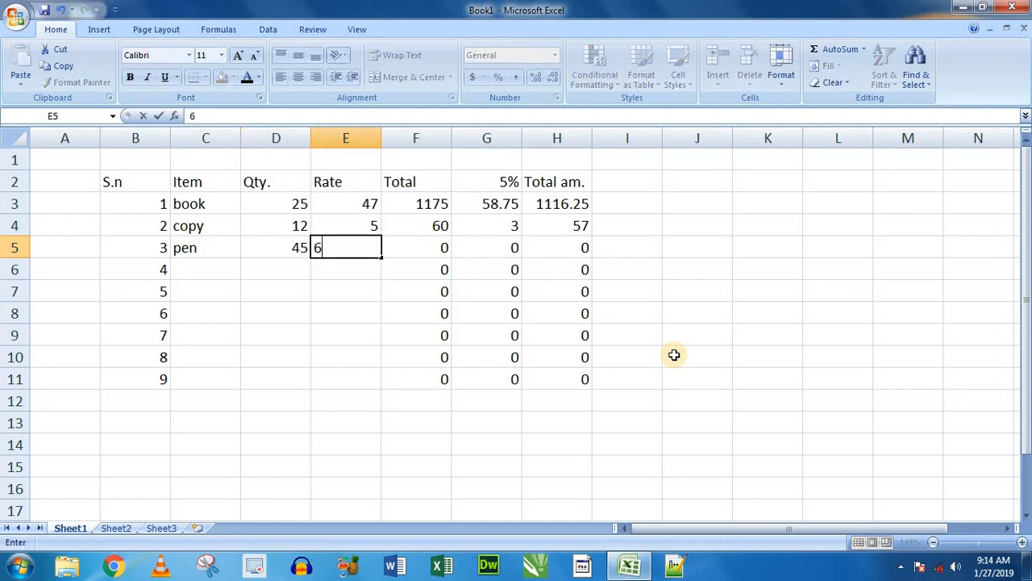
pyautogui.press('Return')
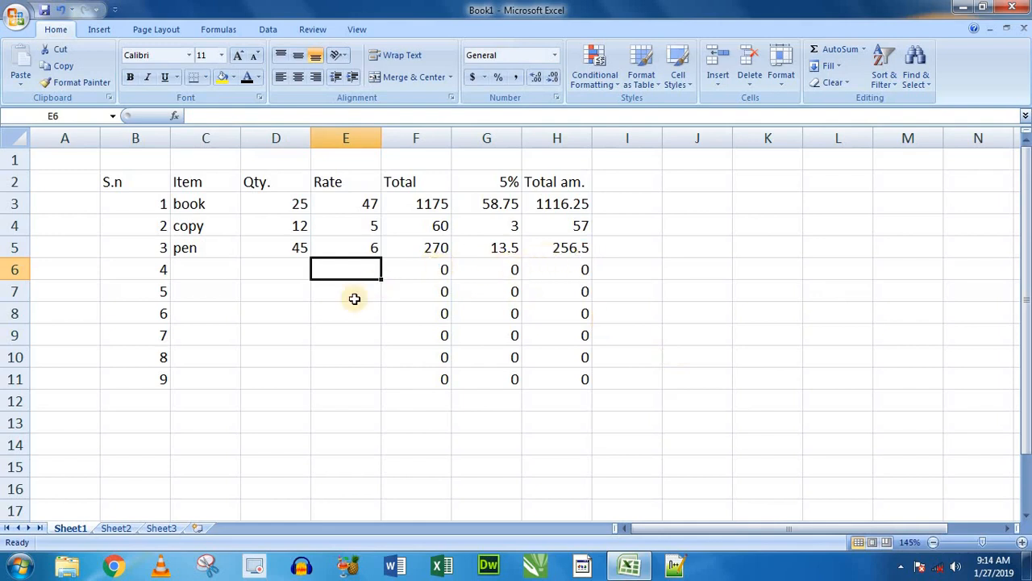
# - Change the copy's quantity in cell D4 to 10
pyautogui.click(292, 224)
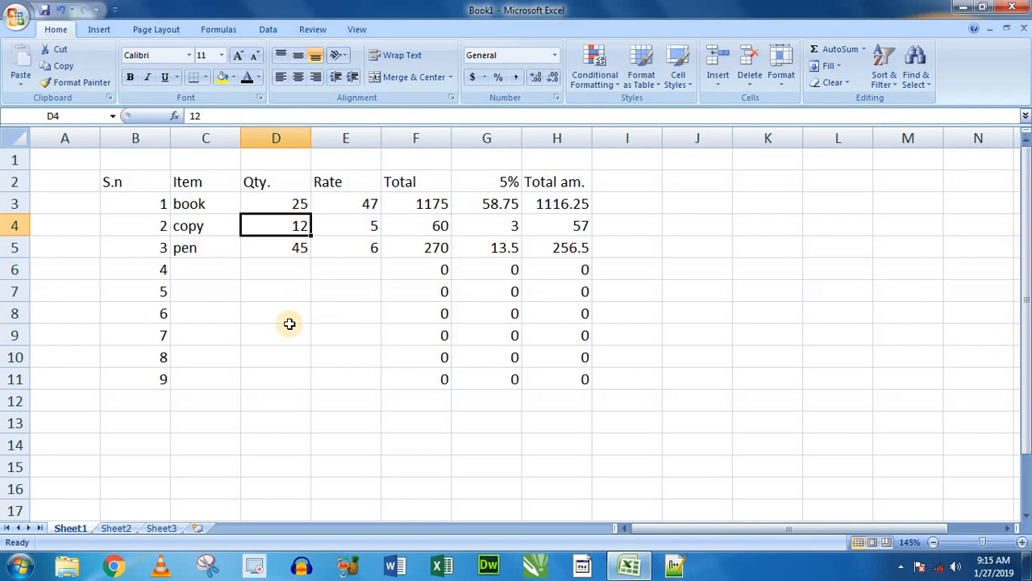
pyautogui.write('1')
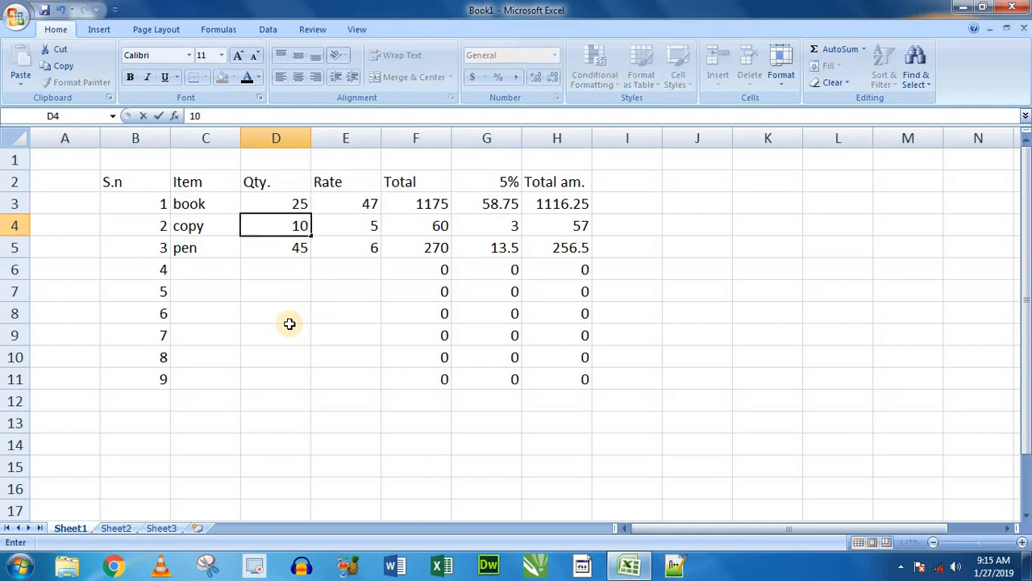
pyautogui.press('Return')
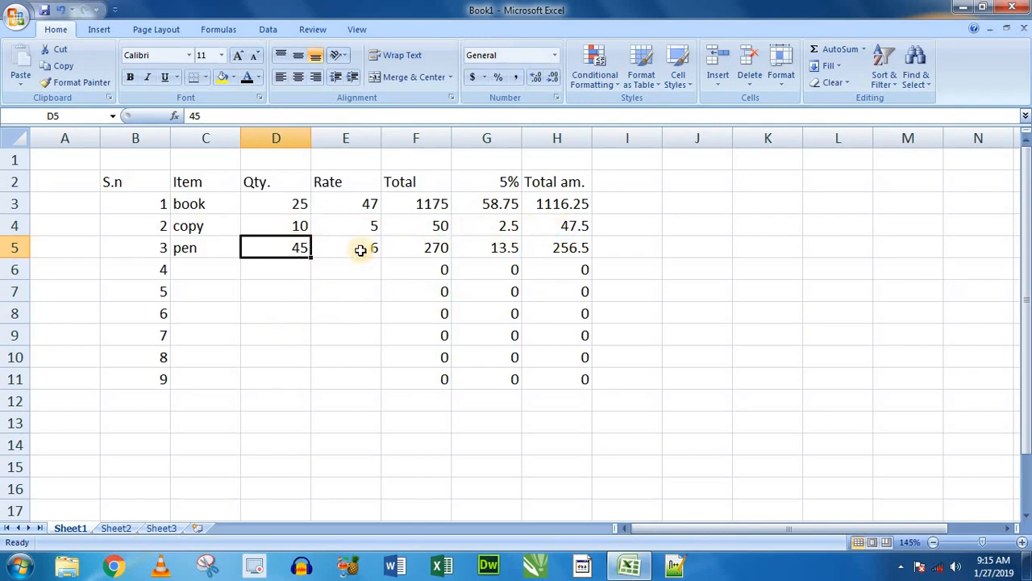
pyautogui.click(274, 268)
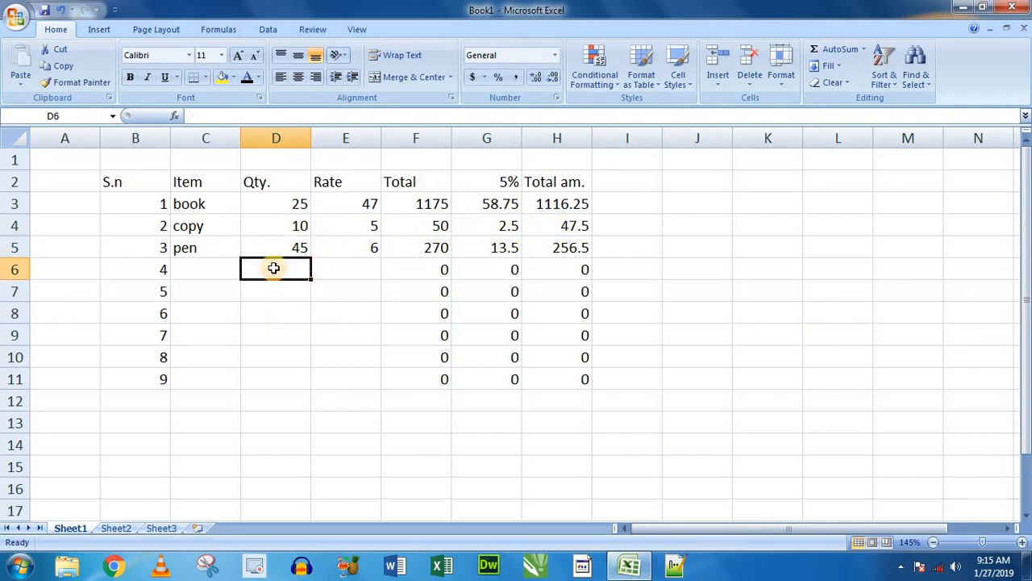
pyautogui.scroll(-1, 273, 268)
pyautogui.scroll(1, 288, 211)
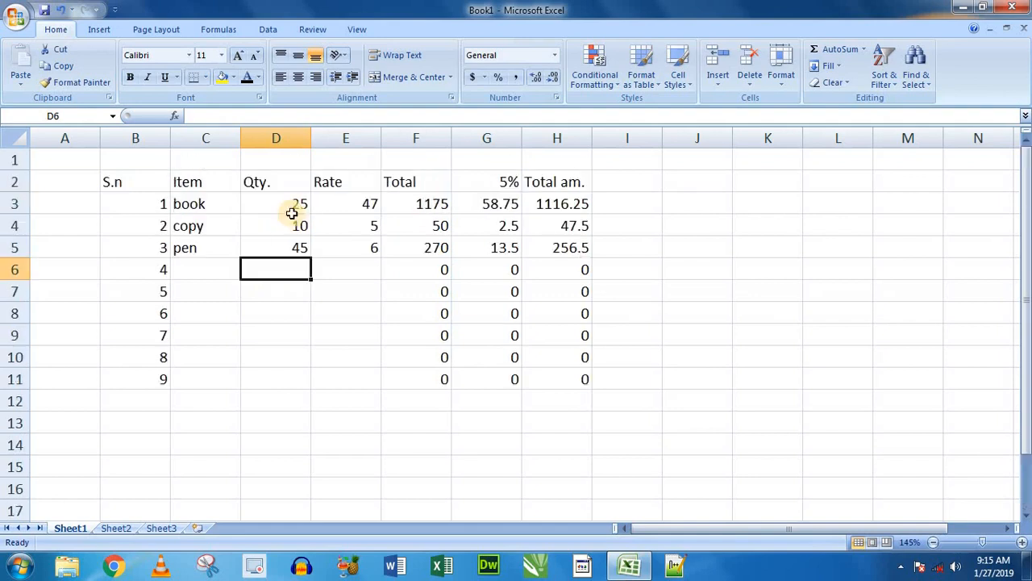
pyautogui.moveTo(295, 201); pyautogui.dragTo(296, 247)
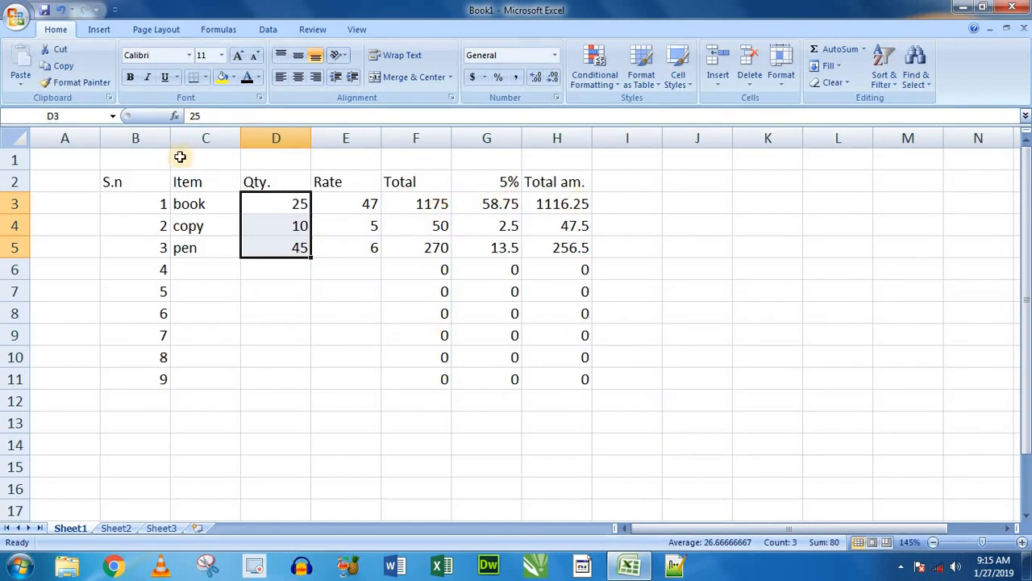
pyautogui.click(142, 159)
pyautogui.click(123, 182)
pyautogui.click(151, 158)
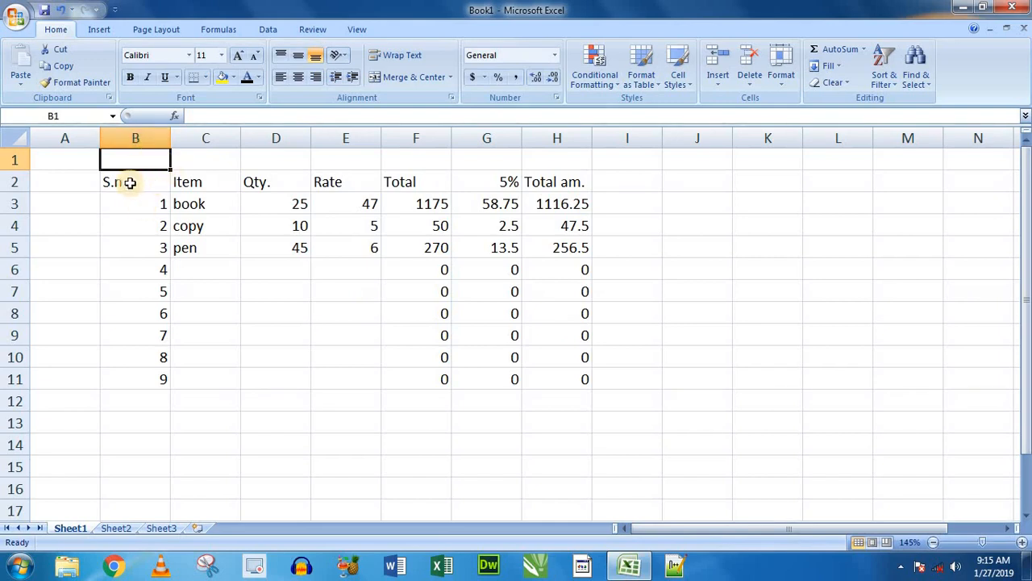
# - Move the whole item table four rows down so its header row sits in row 6, starting at column B
pyautogui.click(133, 184)
pyautogui.moveTo(336, 256); pyautogui.dragTo(560, 390)
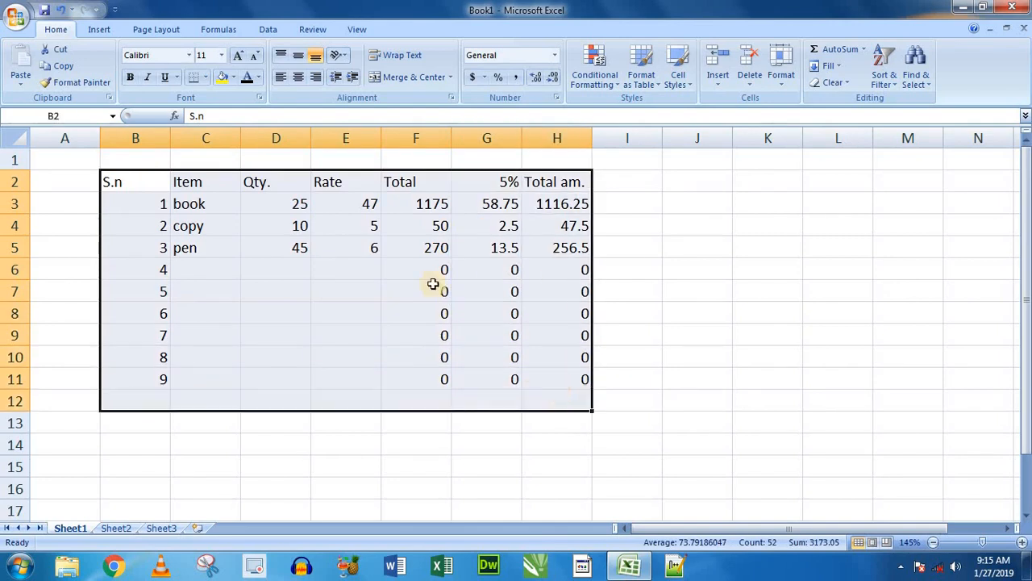
pyautogui.click(135, 154)
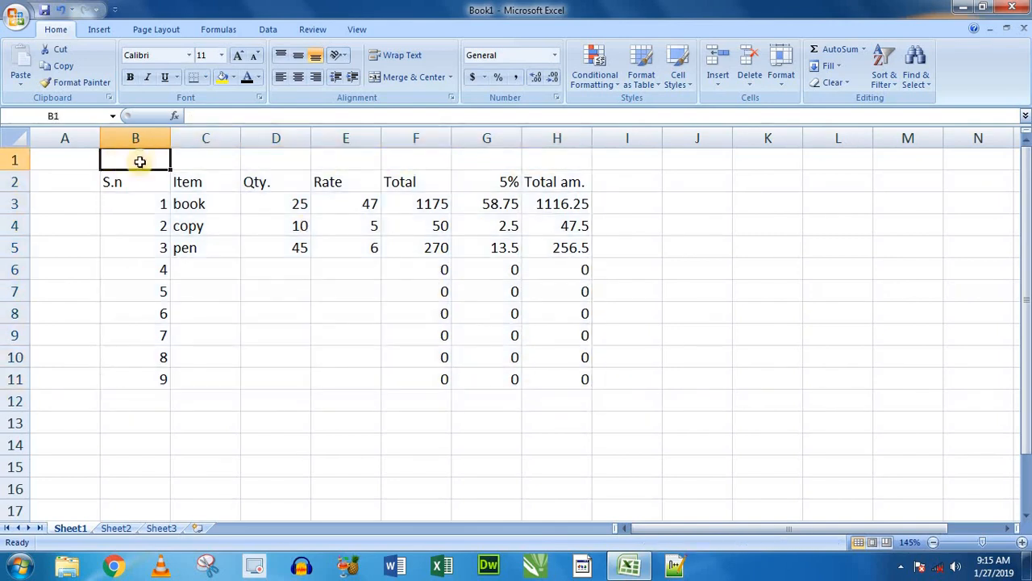
pyautogui.moveTo(145, 181); pyautogui.dragTo(572, 459)
pyautogui.click(136, 181)
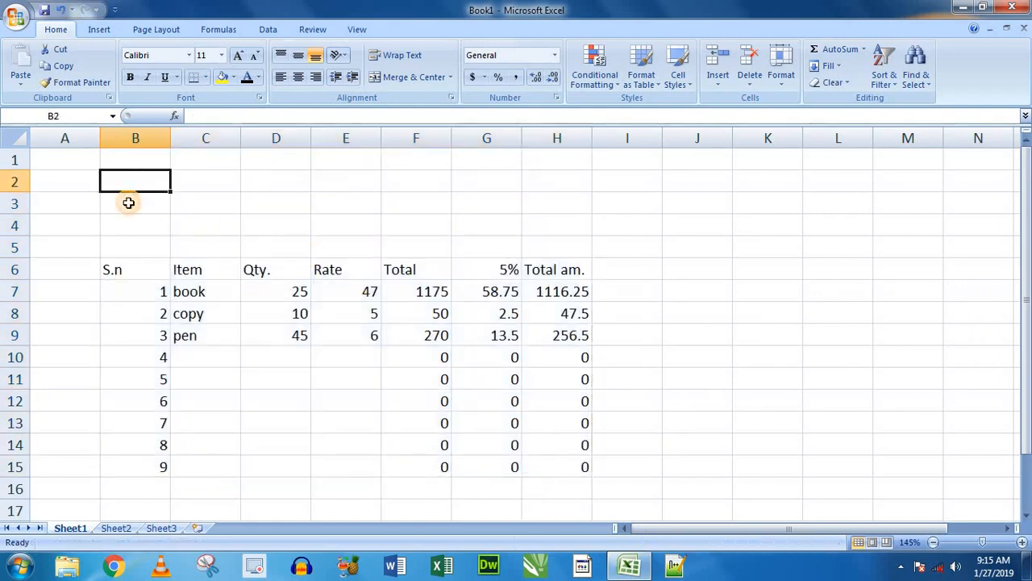
pyautogui.click(133, 212)
pyautogui.click(198, 190)
pyautogui.click(145, 202)
pyautogui.click(142, 184)
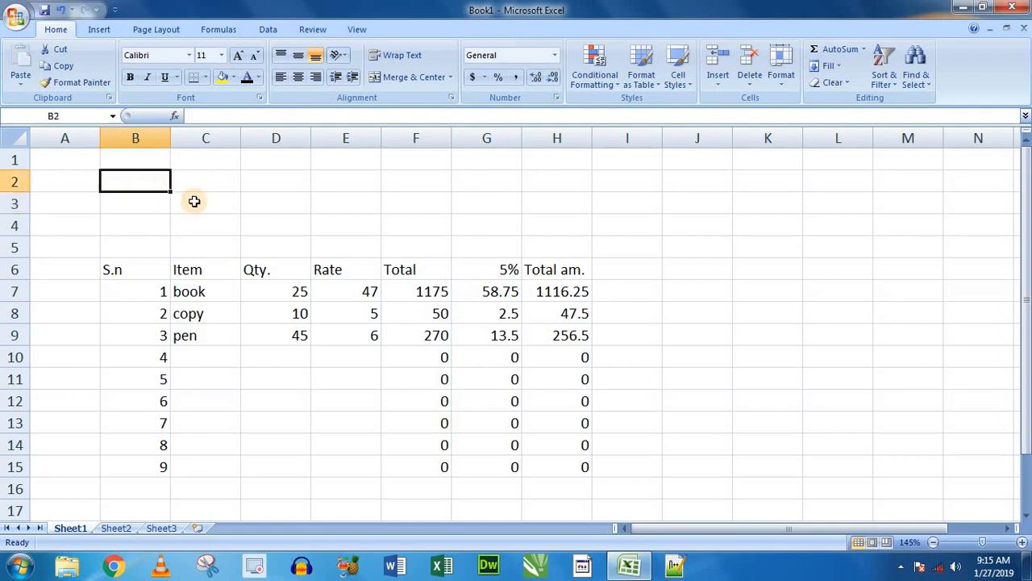
pyautogui.click(195, 201)
pyautogui.scroll(-1, 195, 201)
pyautogui.scroll(1, 185, 199)
pyautogui.click(142, 184)
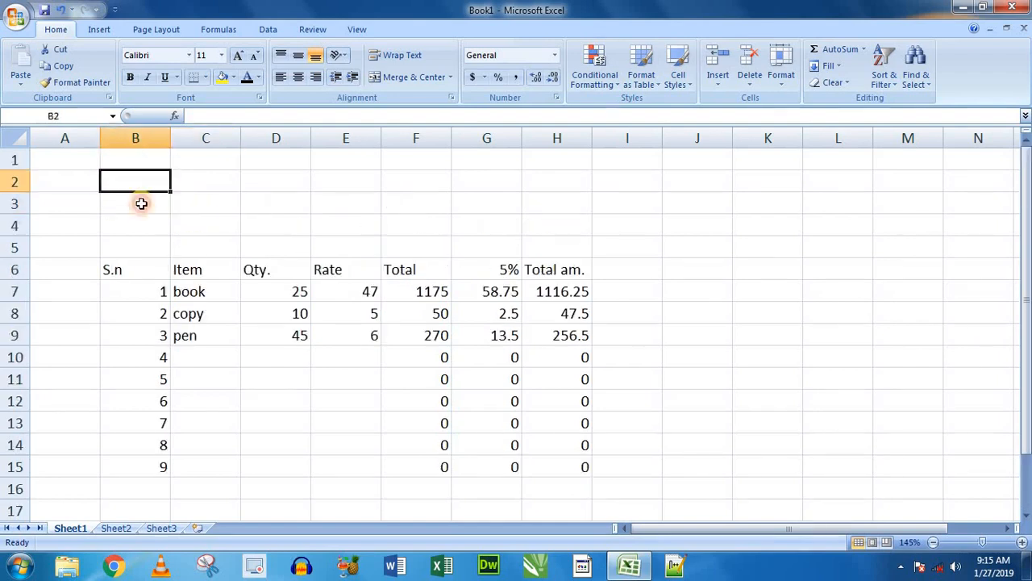
# - Enter the customer detail labels "name", "mo." and "add." in cells B3 to B5 above the table
pyautogui.click(142, 206)
pyautogui.write('name')
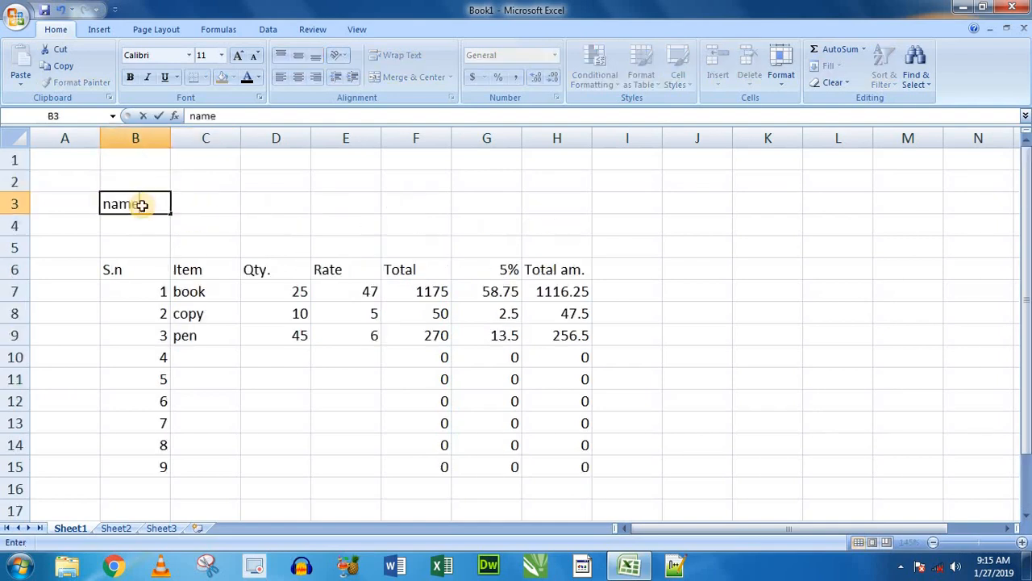
pyautogui.press('Return')
pyautogui.write('mo.')
pyautogui.press('Return')
pyautogui.write('add.')
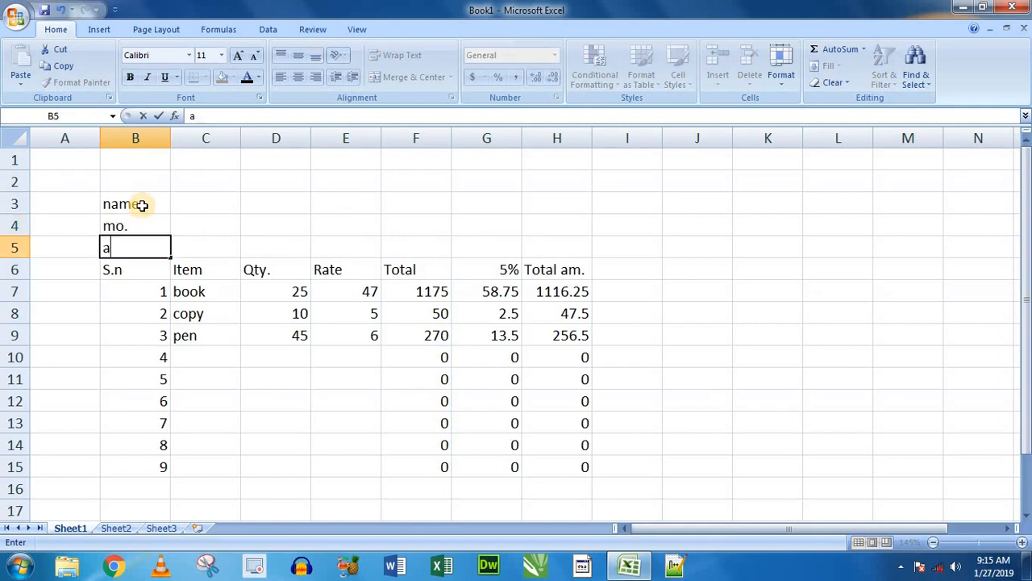
pyautogui.click(191, 202)
pyautogui.click(307, 377)
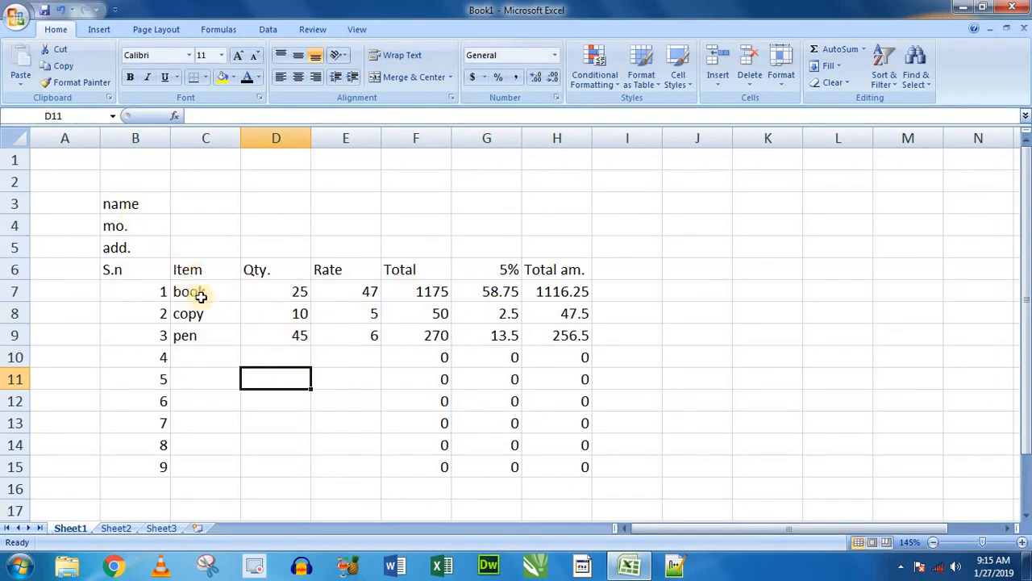
# - Extend the items from C7:C9, the quantities from D8:D9 and the rates from E8:E9 down through row 12 by autofill
pyautogui.moveTo(202, 293); pyautogui.dragTo(239, 408)
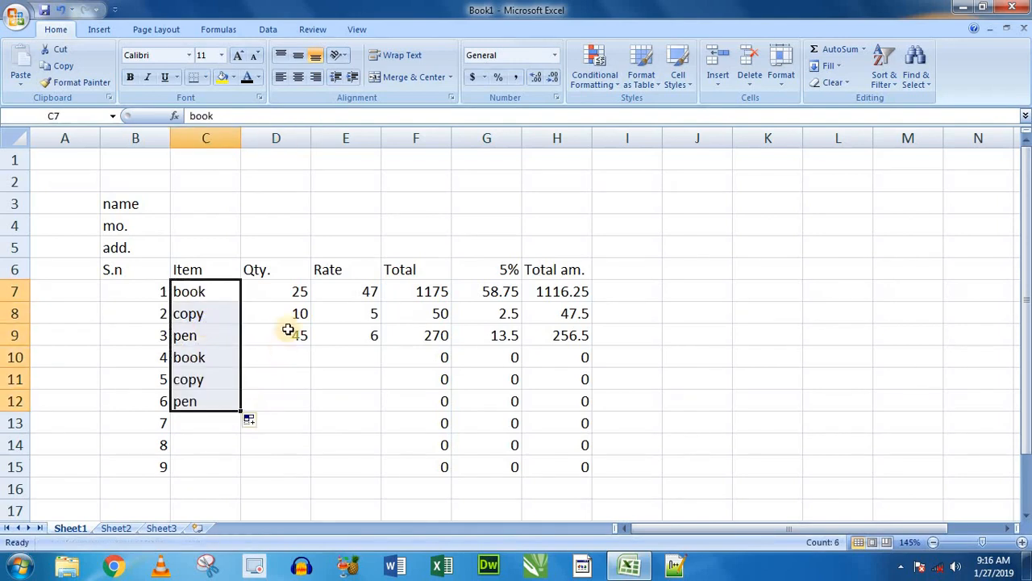
pyautogui.moveTo(293, 317); pyautogui.dragTo(319, 408)
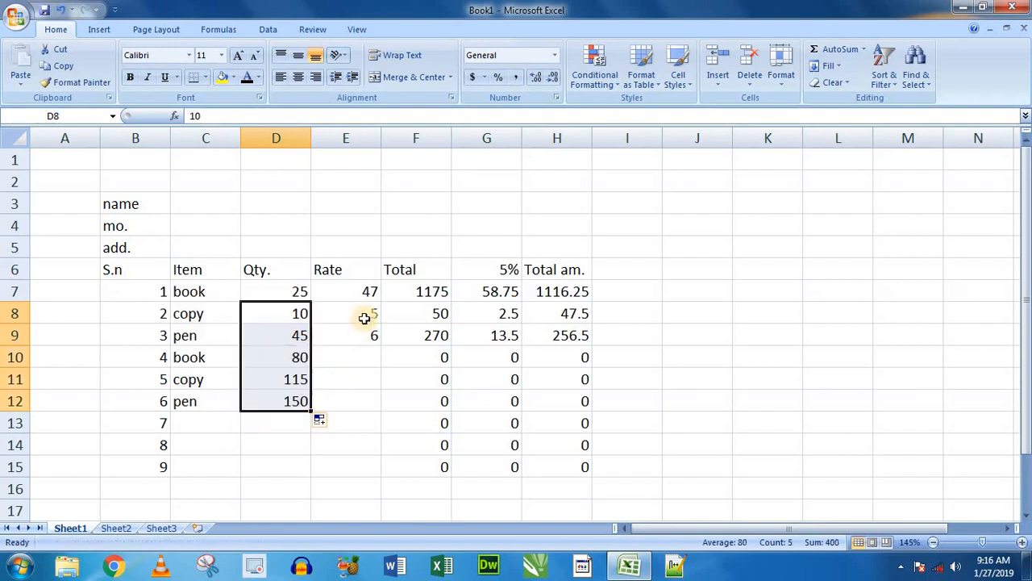
pyautogui.moveTo(362, 316); pyautogui.dragTo(384, 409)
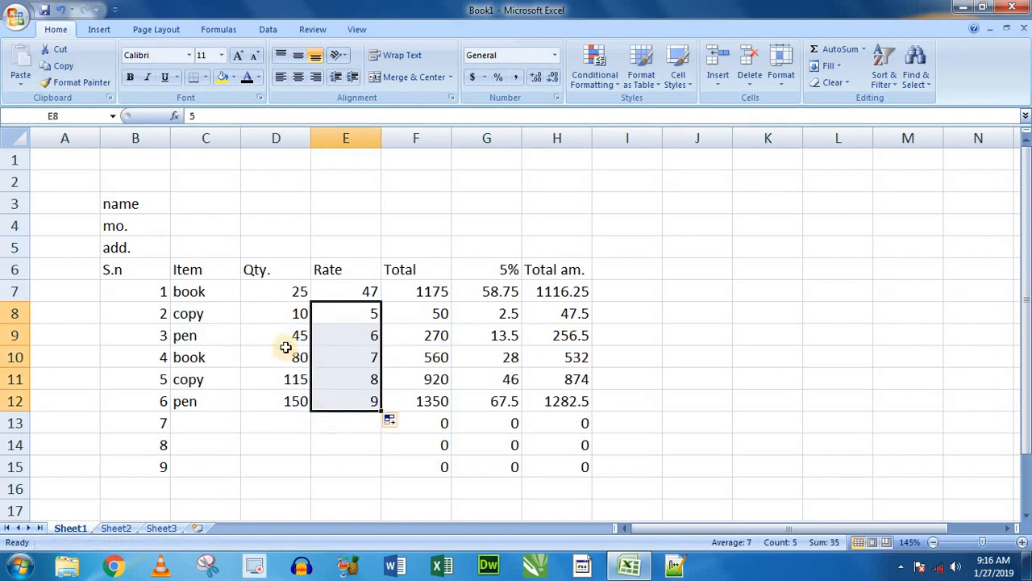
# - Clear the unused serial numbers and formulas in rows 13 to 15 of the table
pyautogui.click(653, 384)
pyautogui.moveTo(153, 420); pyautogui.dragTo(615, 469)
pyautogui.press('Delete')
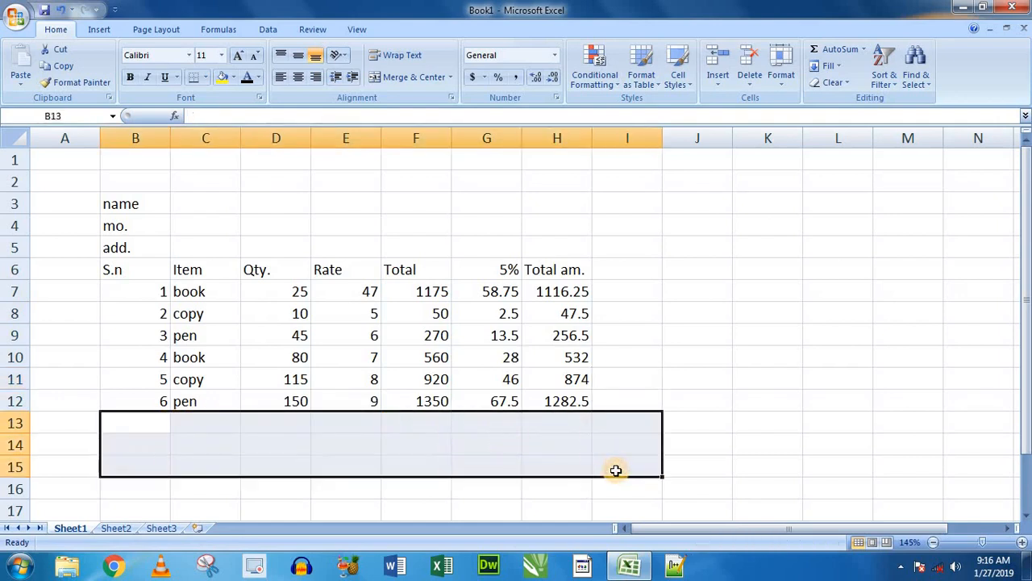
pyautogui.click(513, 438)
pyautogui.moveTo(120, 203); pyautogui.dragTo(542, 393)
pyautogui.click(543, 422)
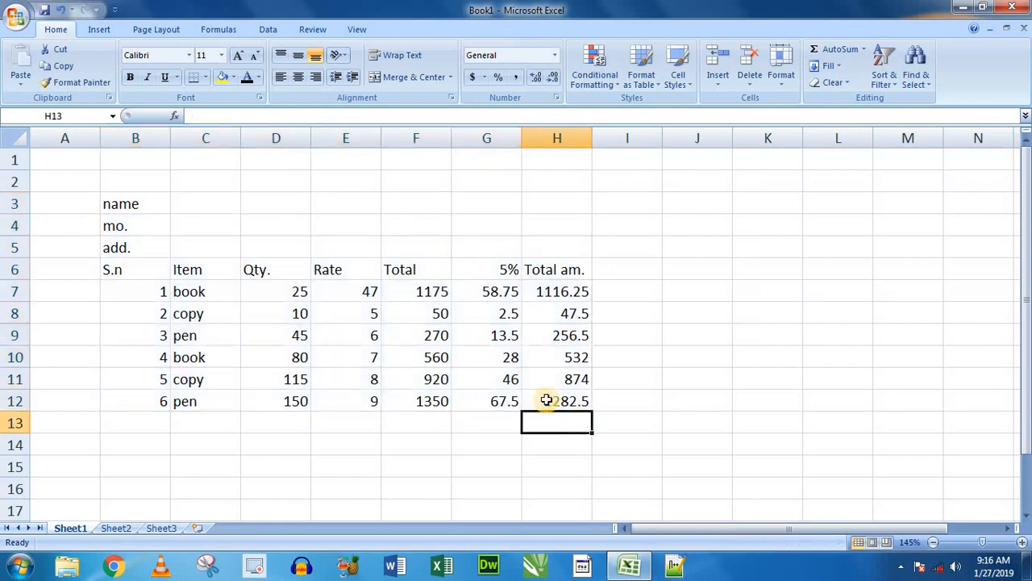
pyautogui.click(562, 293)
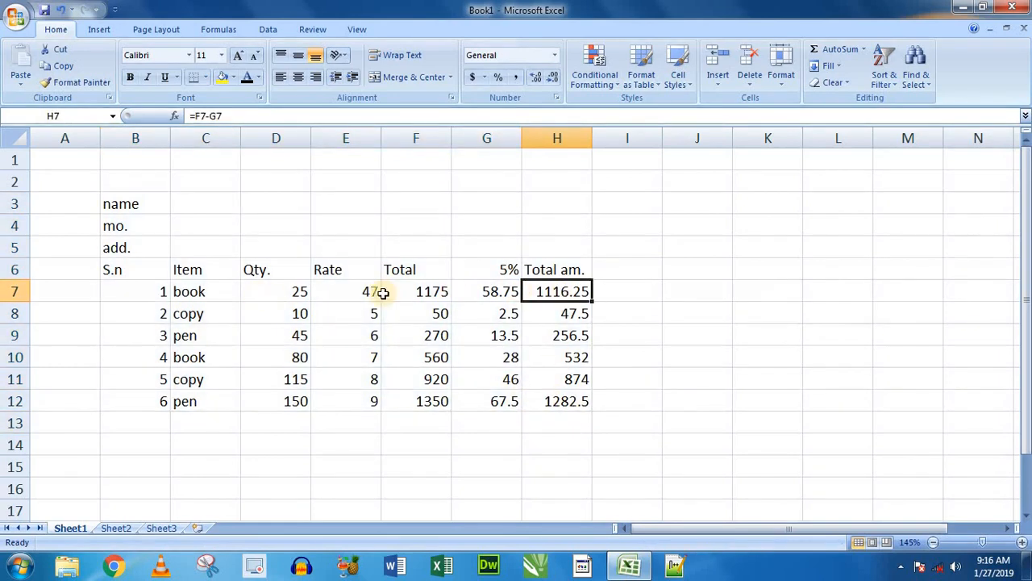
pyautogui.click(564, 332)
pyautogui.click(574, 420)
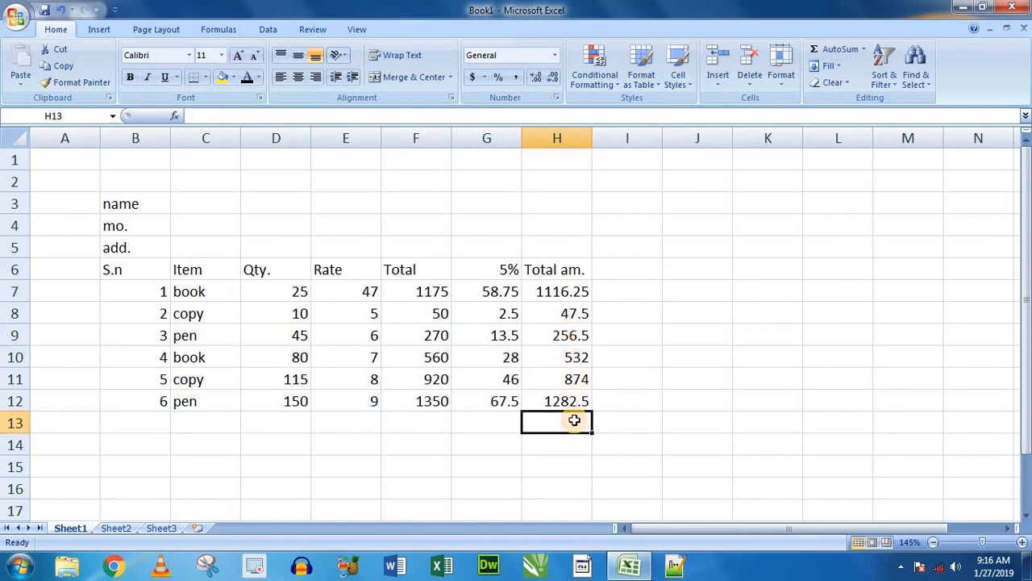
# - Add up the Total am. column in cell H13 with the formula =SUM(H7:H12)
pyautogui.moveTo(551, 292); pyautogui.dragTo(560, 383)
pyautogui.click(561, 417)
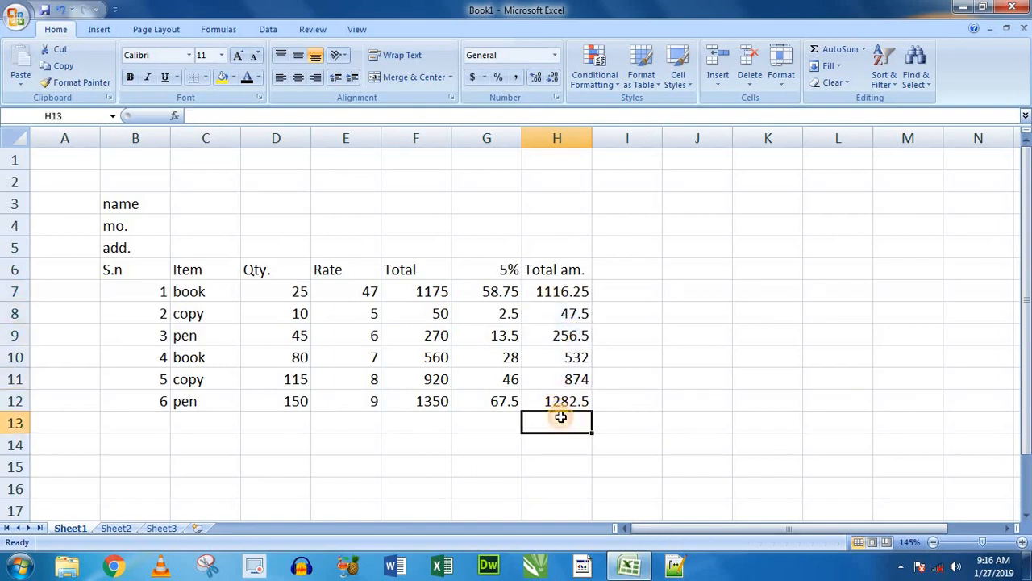
pyautogui.write('=sum(')
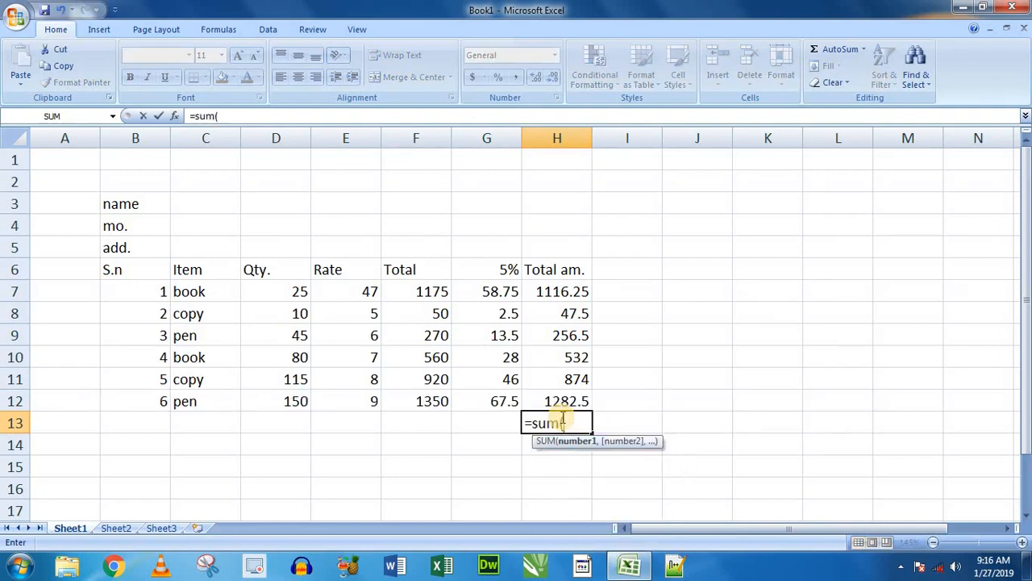
pyautogui.moveTo(565, 294); pyautogui.dragTo(568, 400)
pyautogui.press('Return')
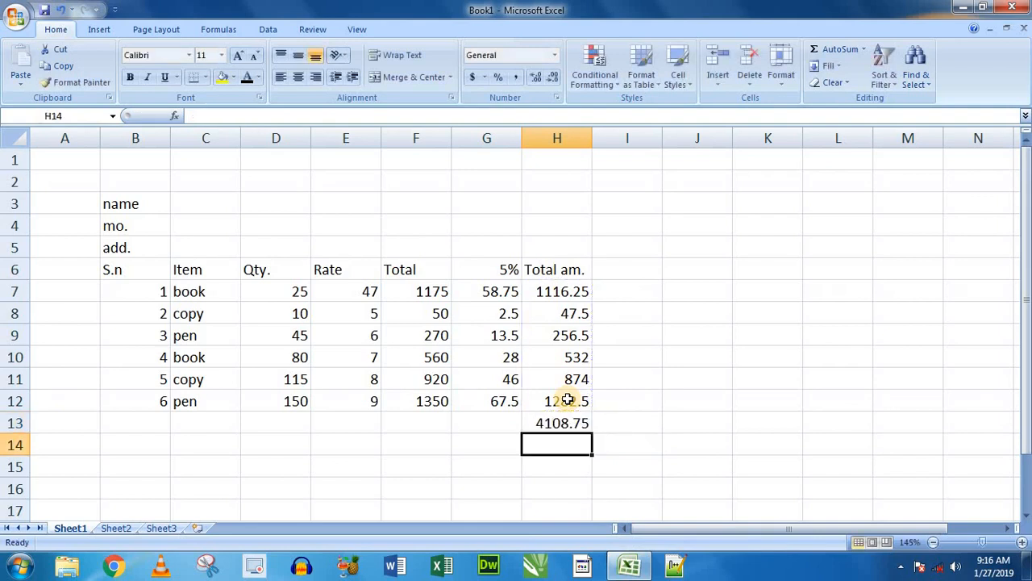
pyautogui.click(560, 425)
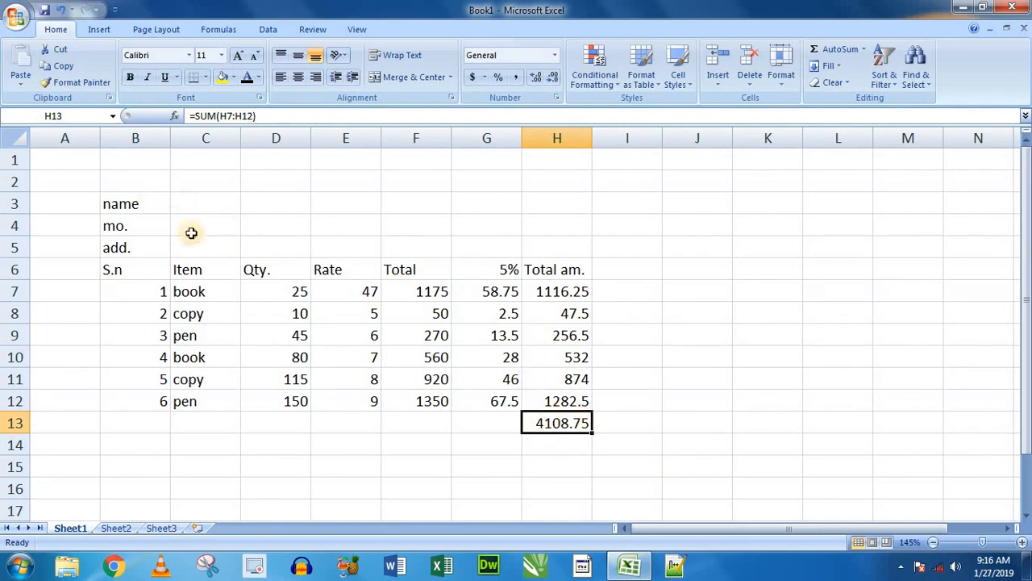
# - Set the whole bill, cells B3:H13, as the sheet's print area
pyautogui.moveTo(129, 204); pyautogui.dragTo(565, 428)
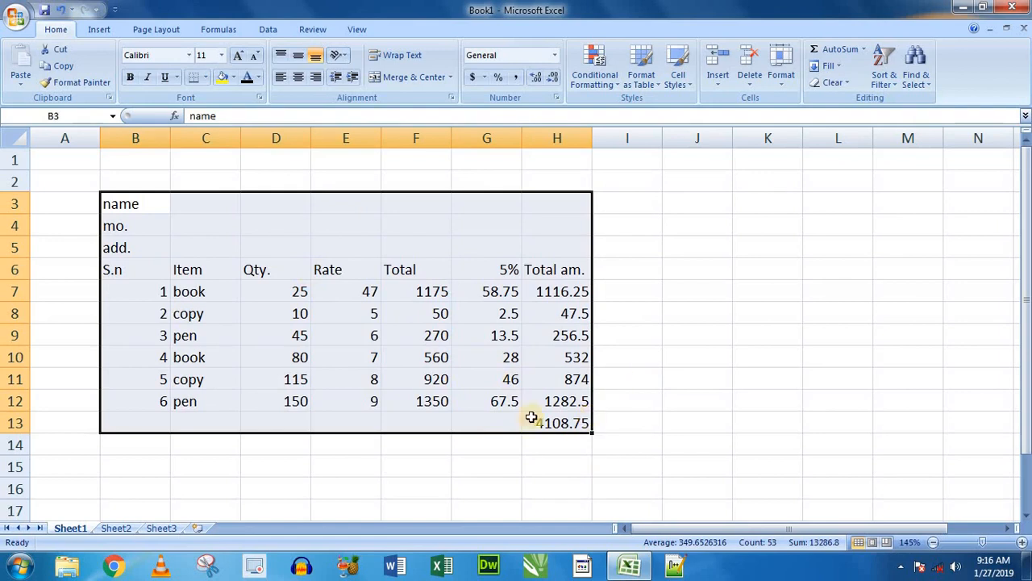
pyautogui.click(473, 421)
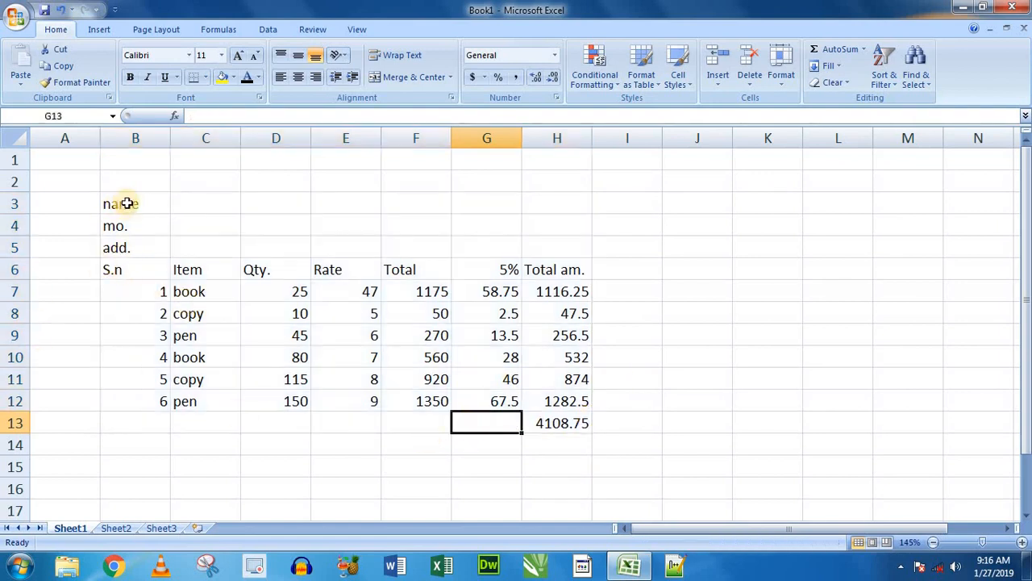
pyautogui.moveTo(127, 203)
pyautogui.mouseDown()
pyautogui.moveTo(239, 320)
pyautogui.moveTo(561, 416)
pyautogui.mouseUp()
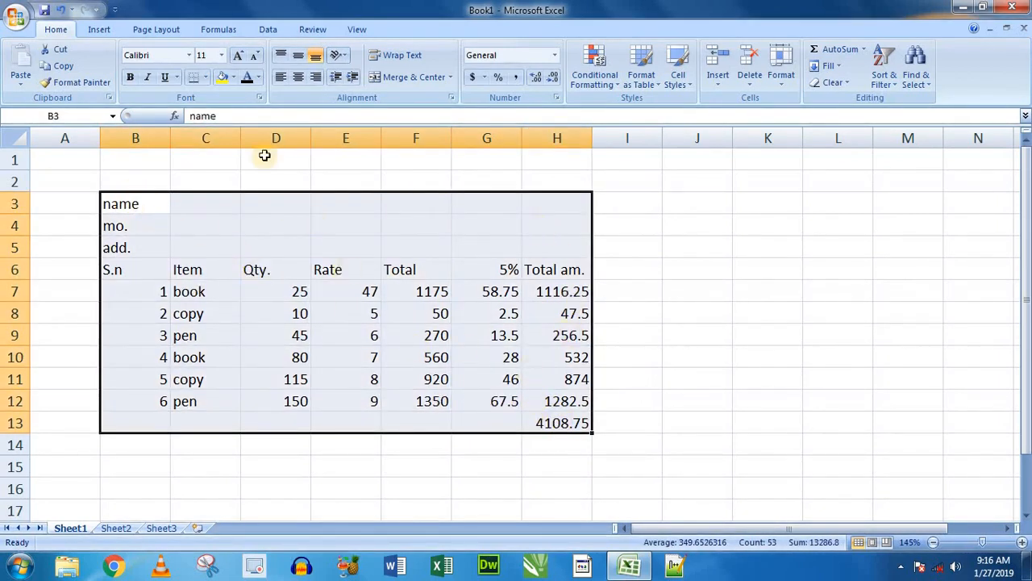
pyautogui.click(155, 32)
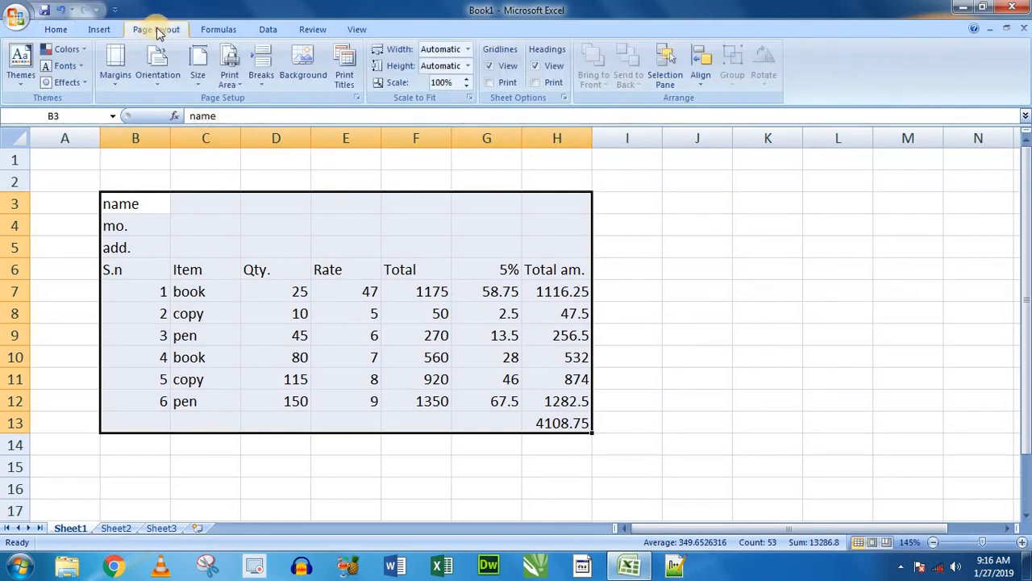
pyautogui.click(241, 89)
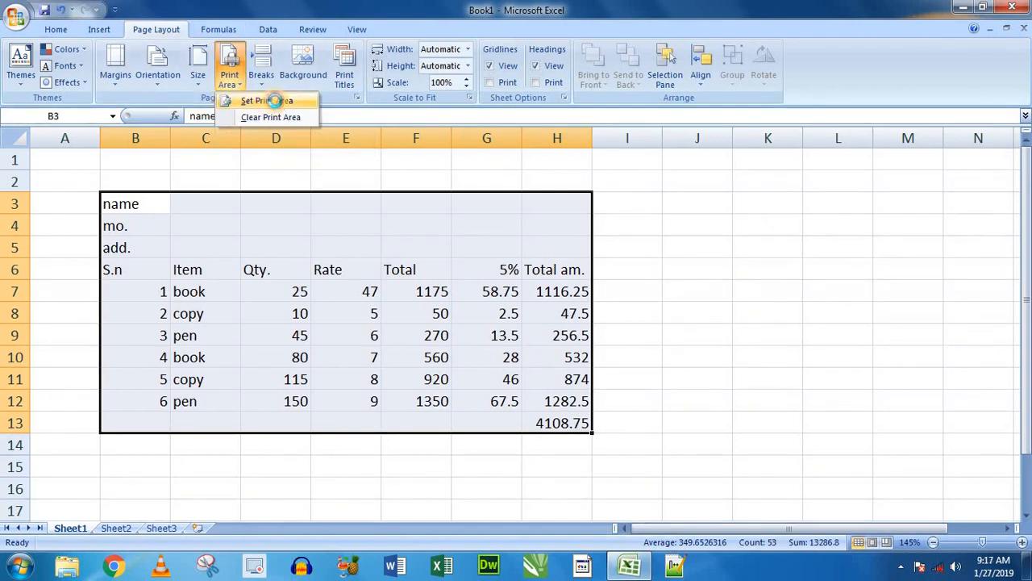
pyautogui.click(274, 101)
pyautogui.click(159, 212)
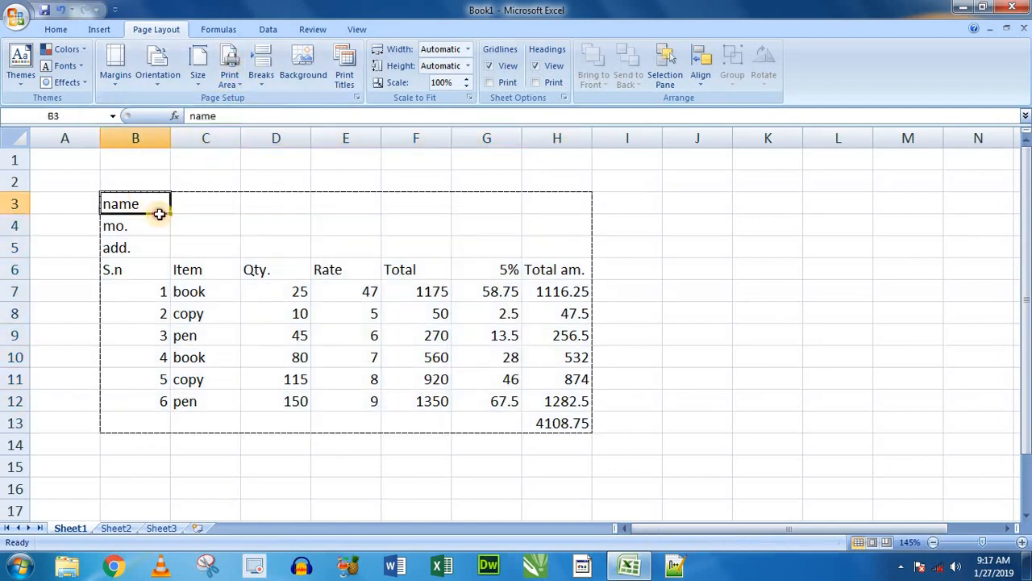
pyautogui.moveTo(158, 212)
pyautogui.mouseDown()
pyautogui.moveTo(479, 369)
pyautogui.moveTo(544, 423)
pyautogui.mouseUp()
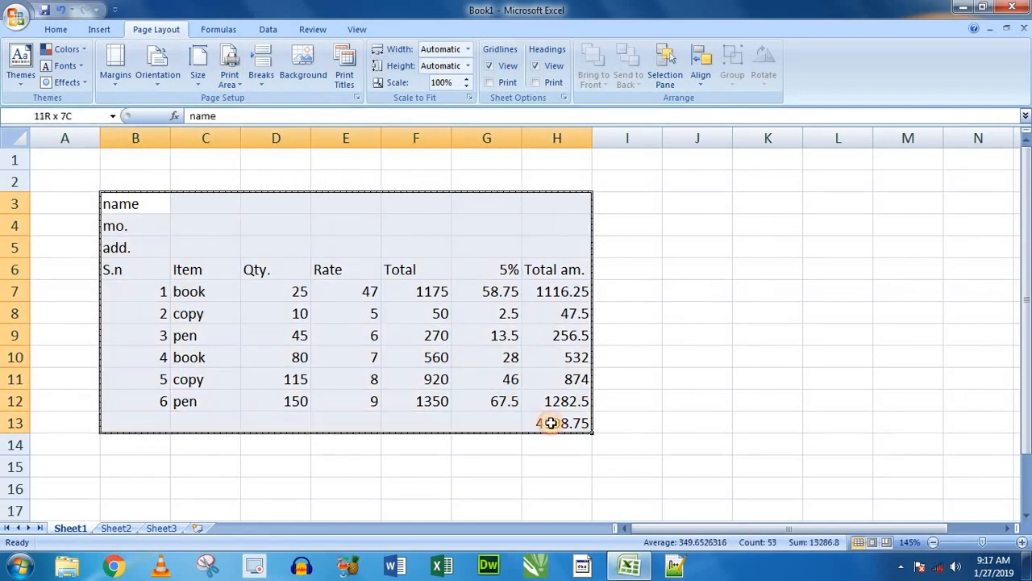
pyautogui.click(234, 84)
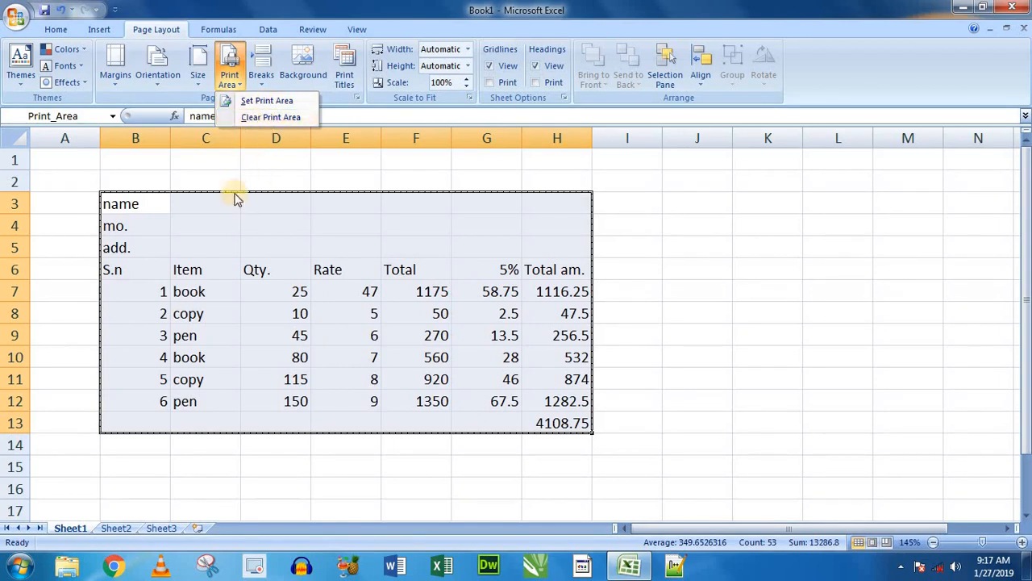
pyautogui.click(220, 221)
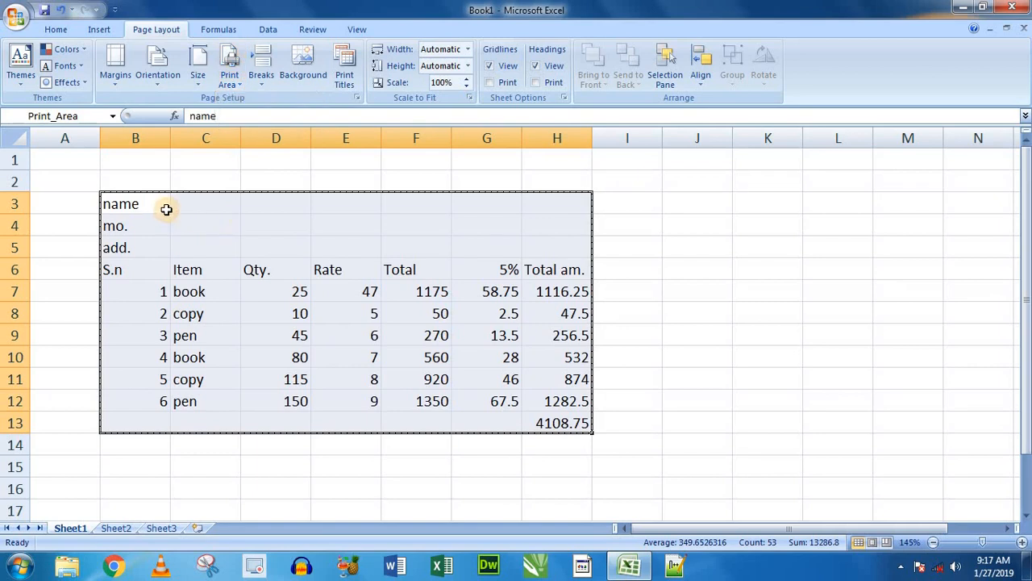
pyautogui.click(167, 206)
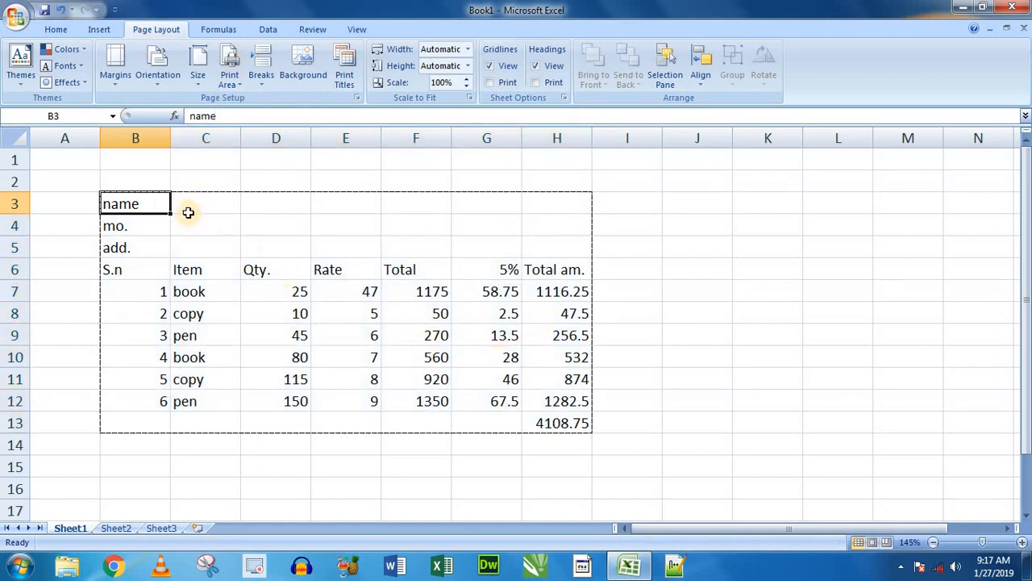
# - Check the bill in print preview at enlarged size, and return to the worksheet
pyautogui.click(16, 17)
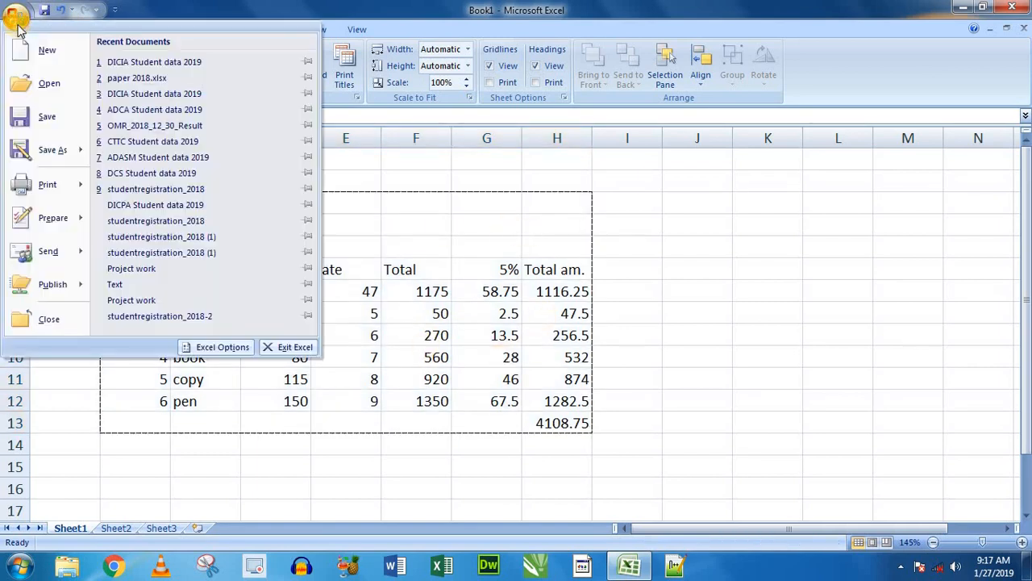
pyautogui.moveTo(47, 185)
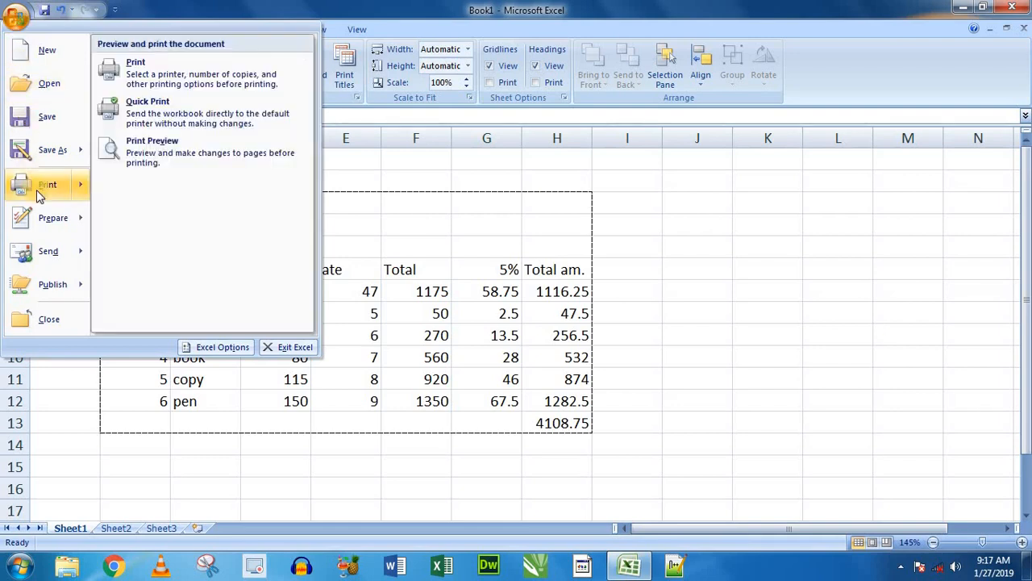
pyautogui.click(137, 154)
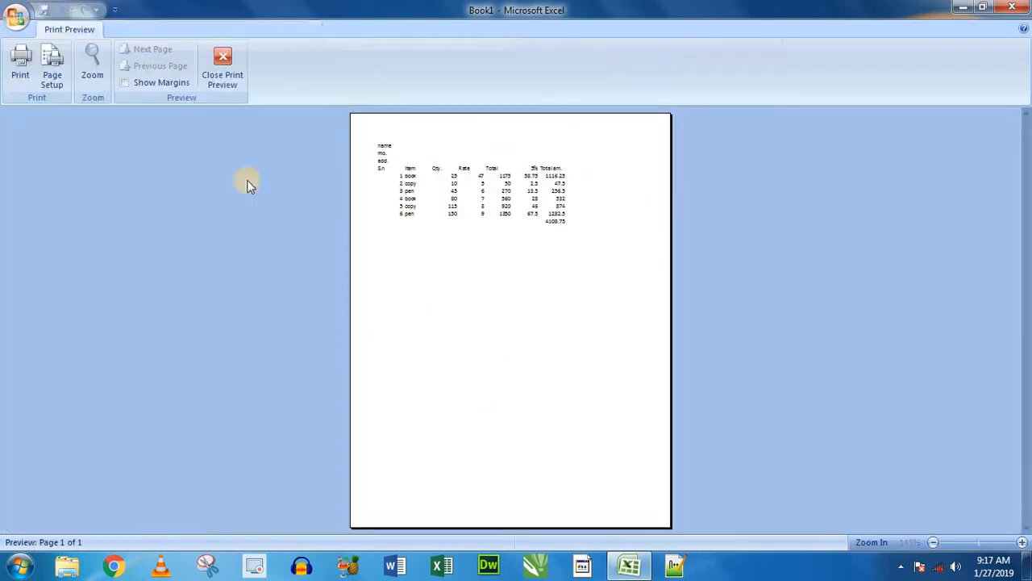
pyautogui.click(470, 212)
pyautogui.scroll(3, 472, 213)
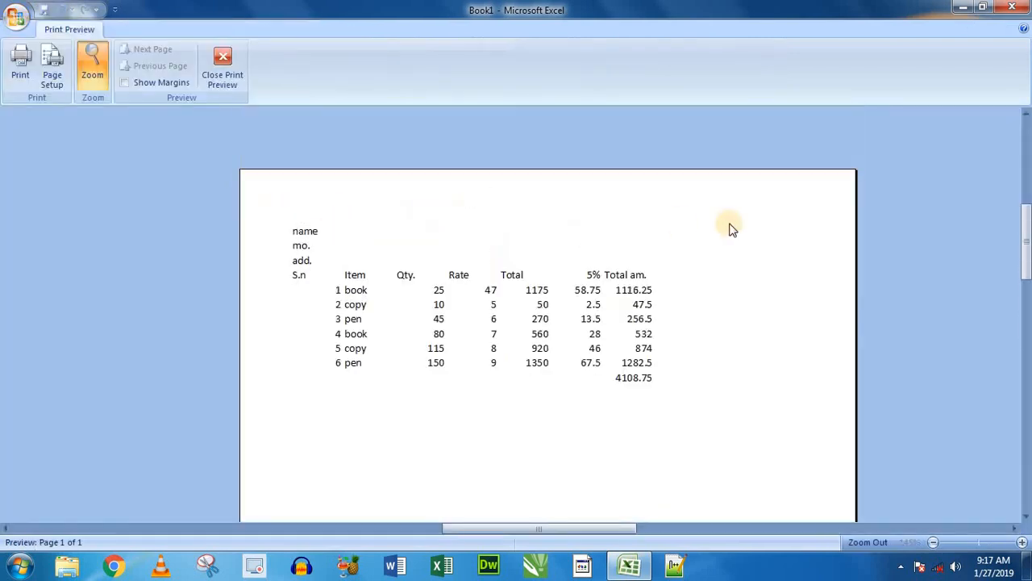
pyautogui.click(222, 68)
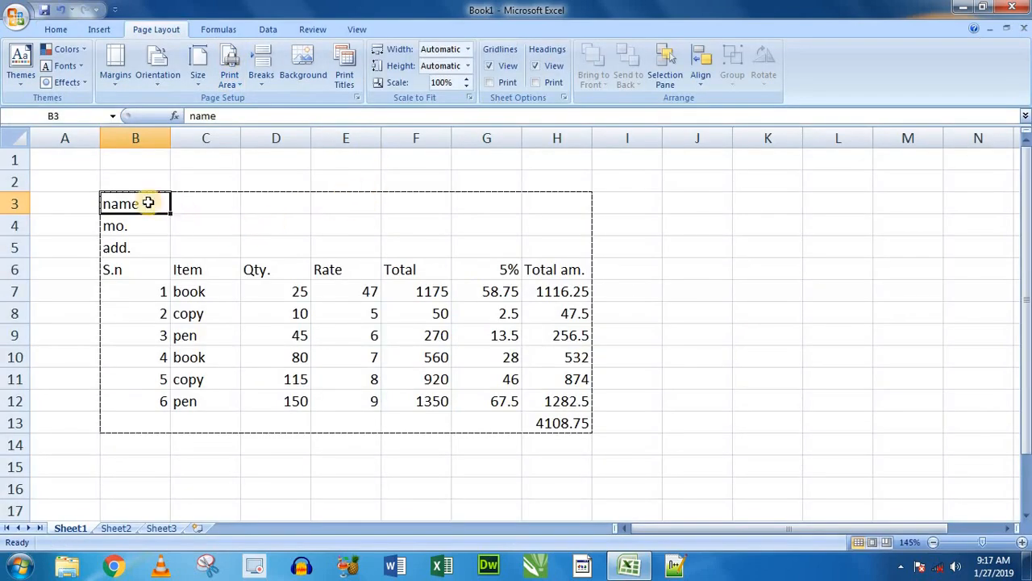
# - Review the Total, 5% and Total am. formulas in cells F7, G7 and H7 of the first item row
pyautogui.click(245, 217)
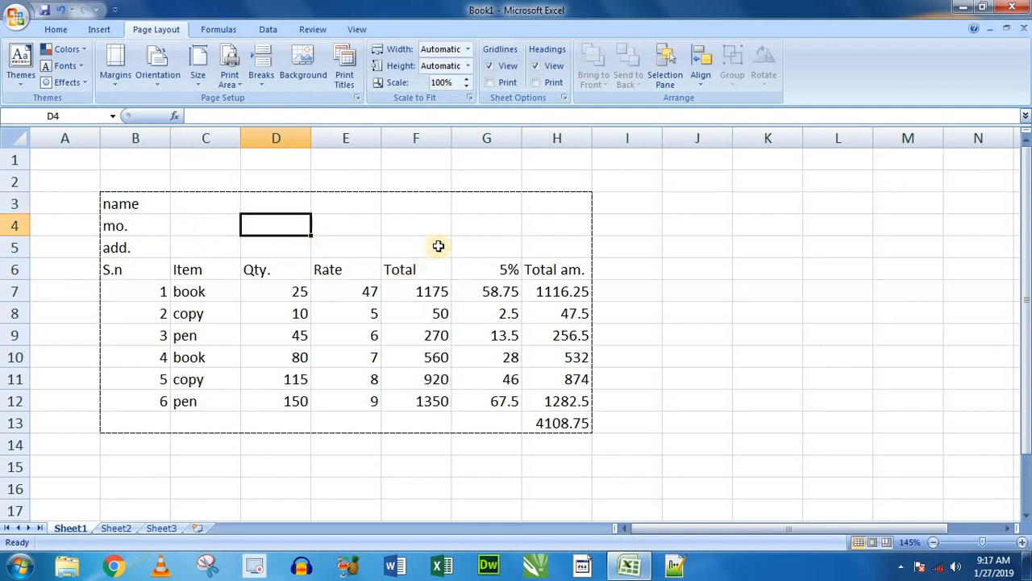
pyautogui.click(492, 419)
pyautogui.click(423, 292)
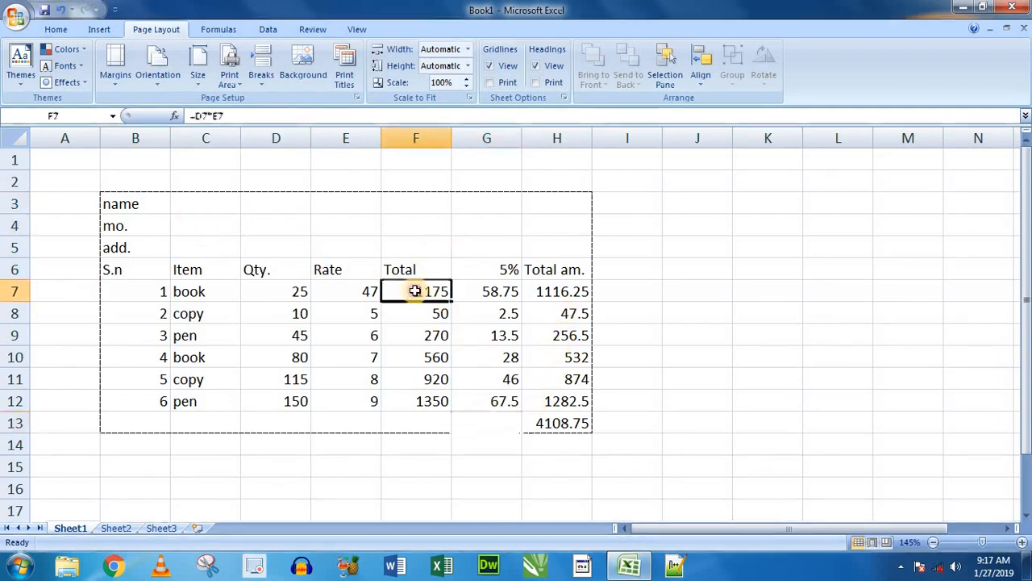
pyautogui.doubleClick(430, 295)
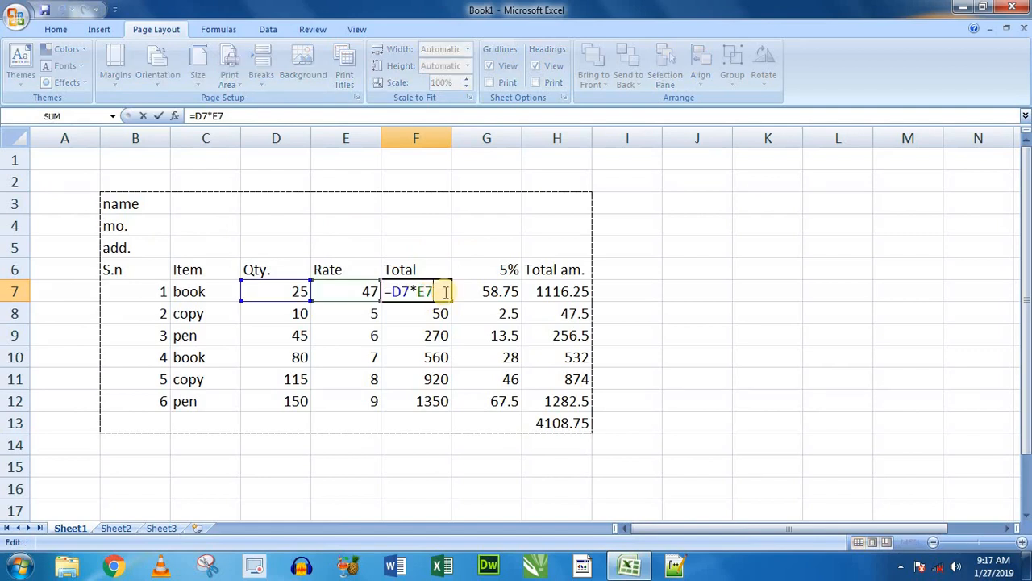
pyautogui.press('Return')
pyautogui.click(486, 290)
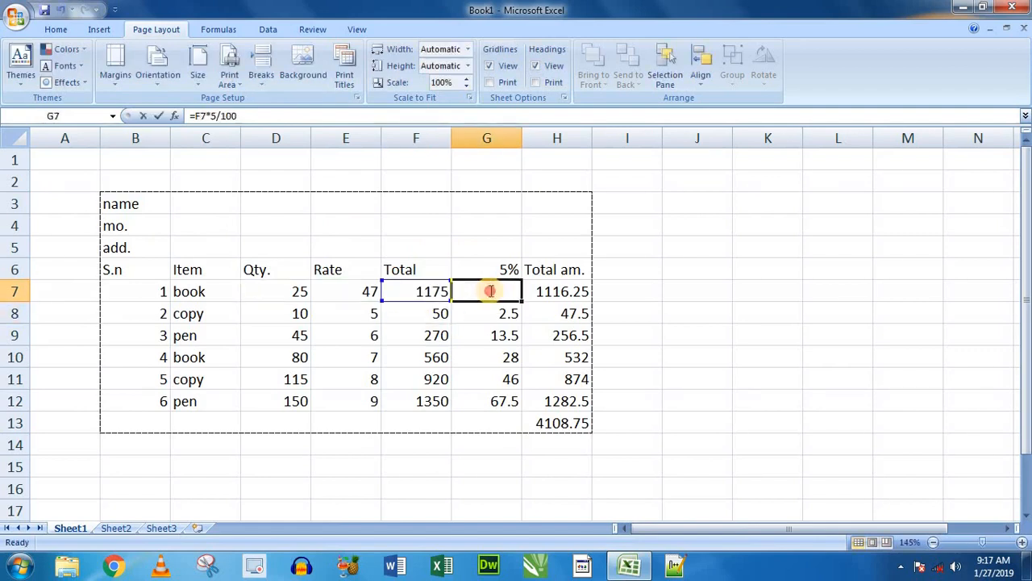
pyautogui.doubleClick(488, 291)
pyautogui.press('Return')
pyautogui.doubleClick(559, 291)
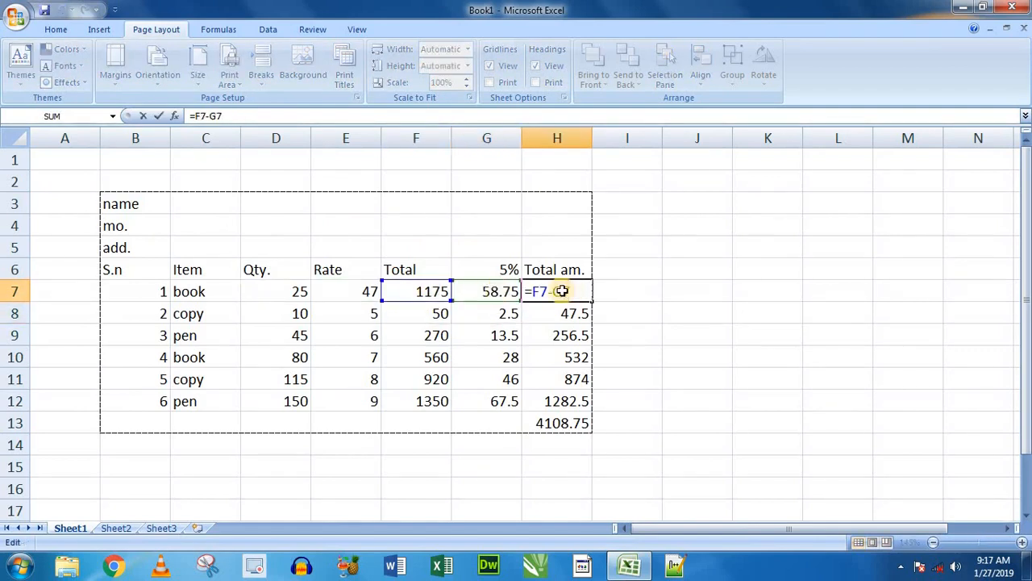
pyautogui.press('Return')
pyautogui.moveTo(428, 293); pyautogui.dragTo(581, 293)
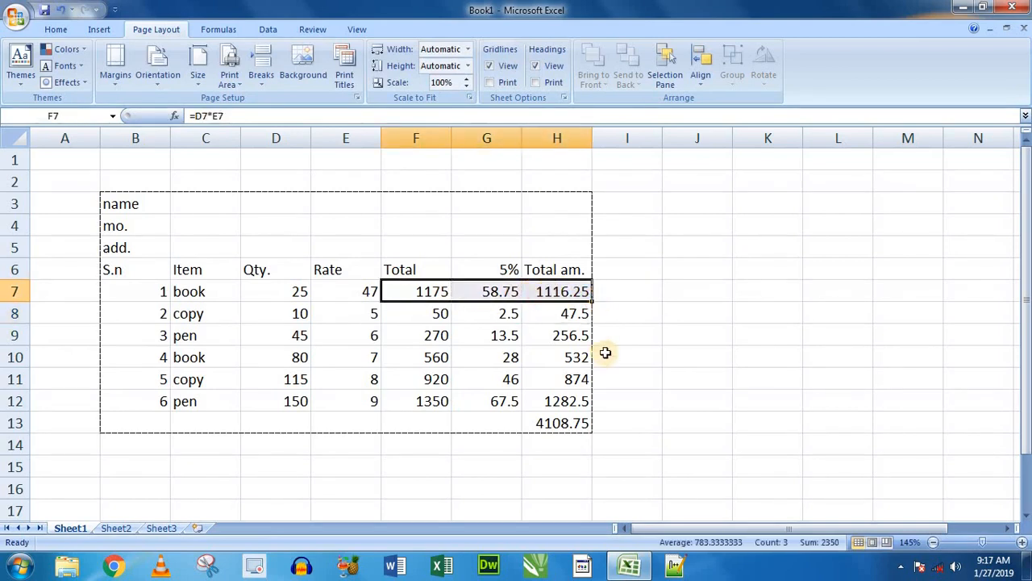
pyautogui.click(638, 323)
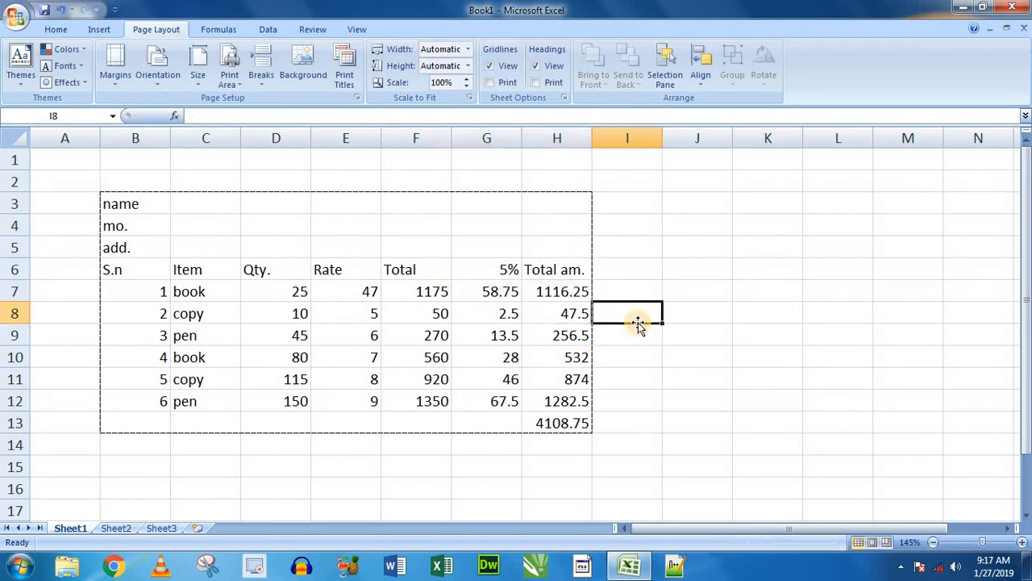
pyautogui.click(55, 30)
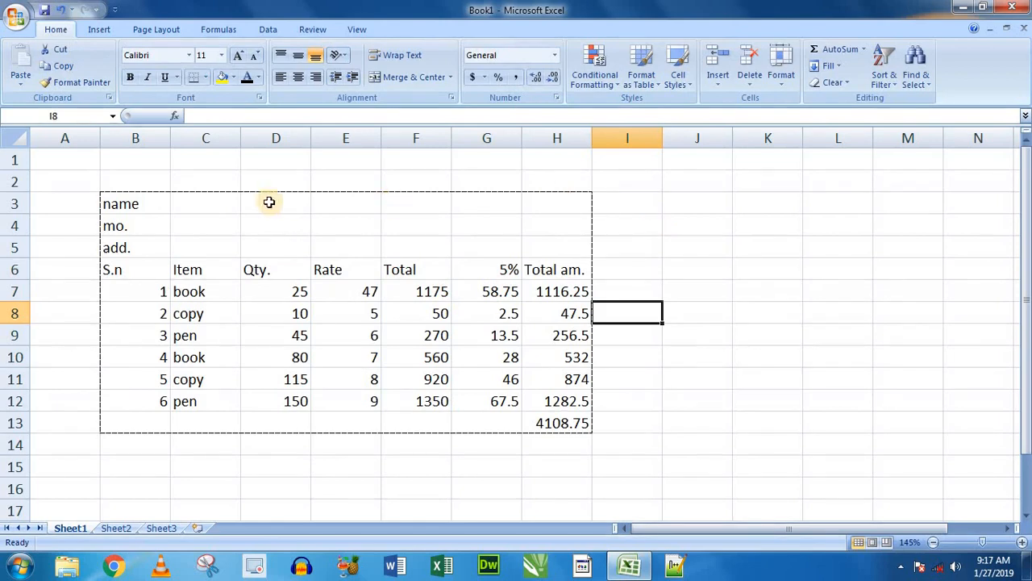
pyautogui.moveTo(138, 202); pyautogui.dragTo(567, 429)
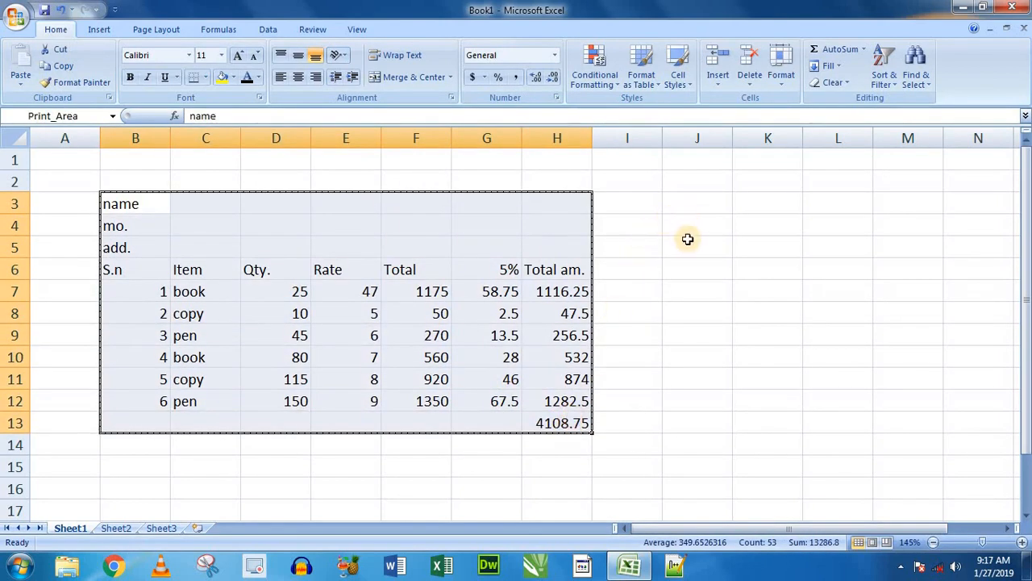
# - Enter the labels "name" and "add." in cells J3 and J4 to start a second table beside the bill
pyautogui.click(686, 203)
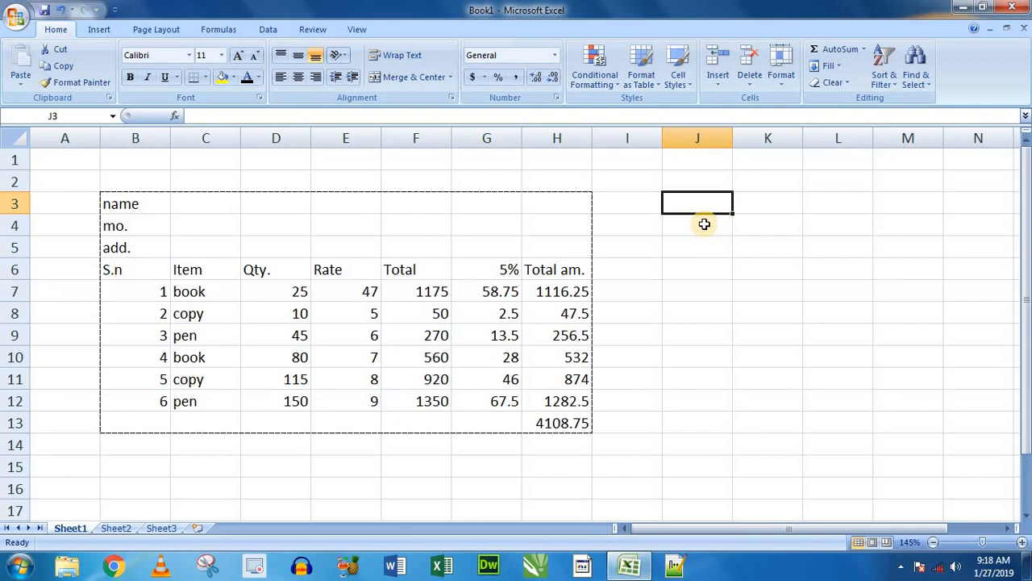
pyautogui.write('name')
pyautogui.press('Return')
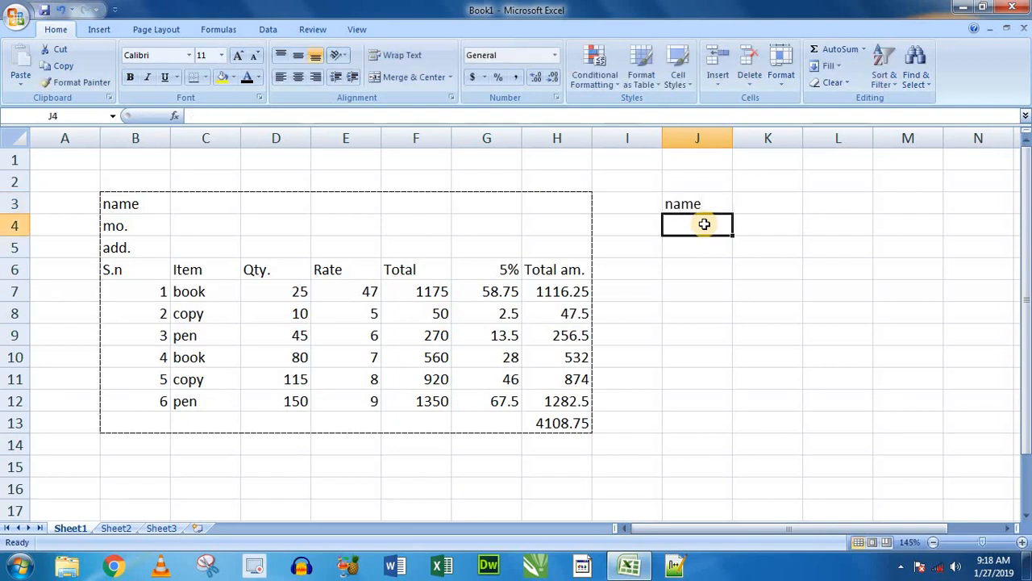
pyautogui.doubleClick(704, 224)
pyautogui.write('add.')
pyautogui.press('Return')
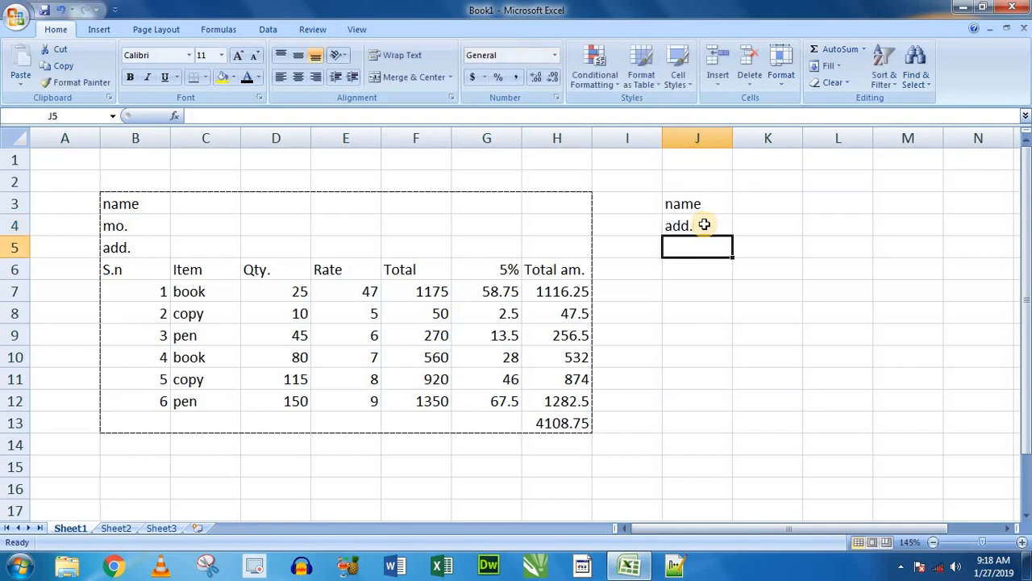
# - Enter the column headings "s.n", "date", "Deposit", "Withdraw" and "Total" in cells J5 to N5
pyautogui.press('Return')
pyautogui.press('Up')
pyautogui.write('s')
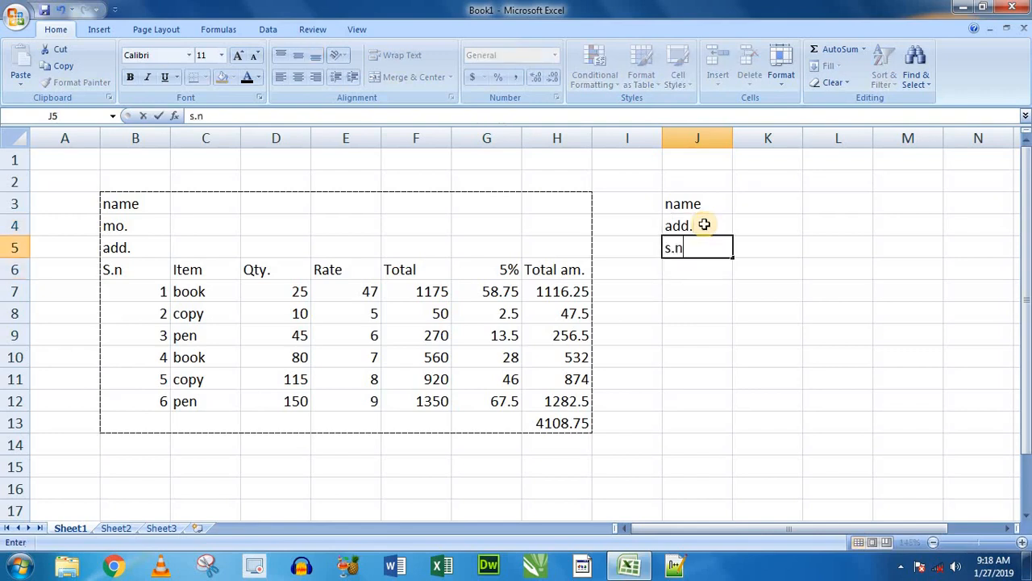
pyautogui.press('Tab')
pyautogui.write('dat')
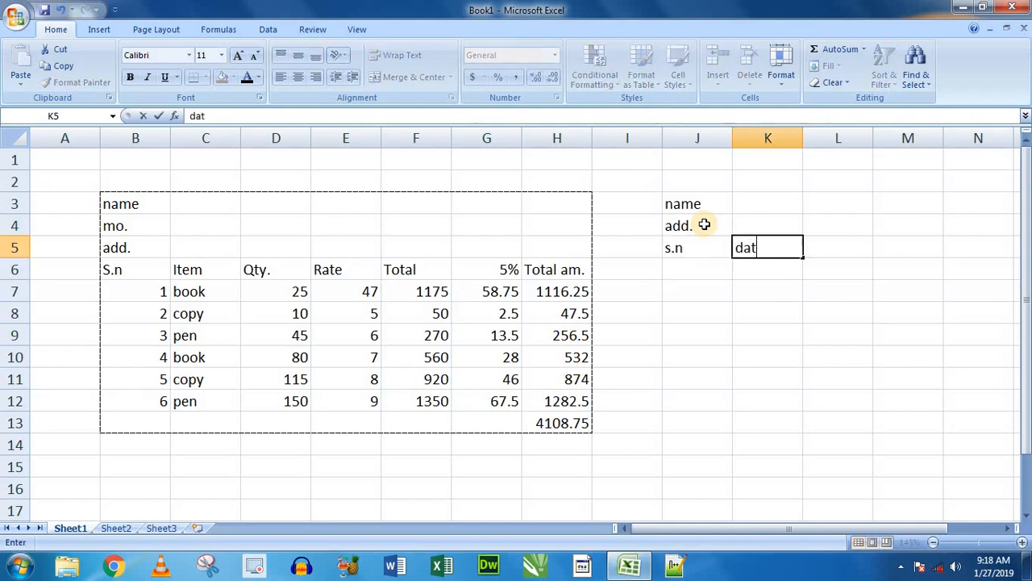
pyautogui.press('Tab')
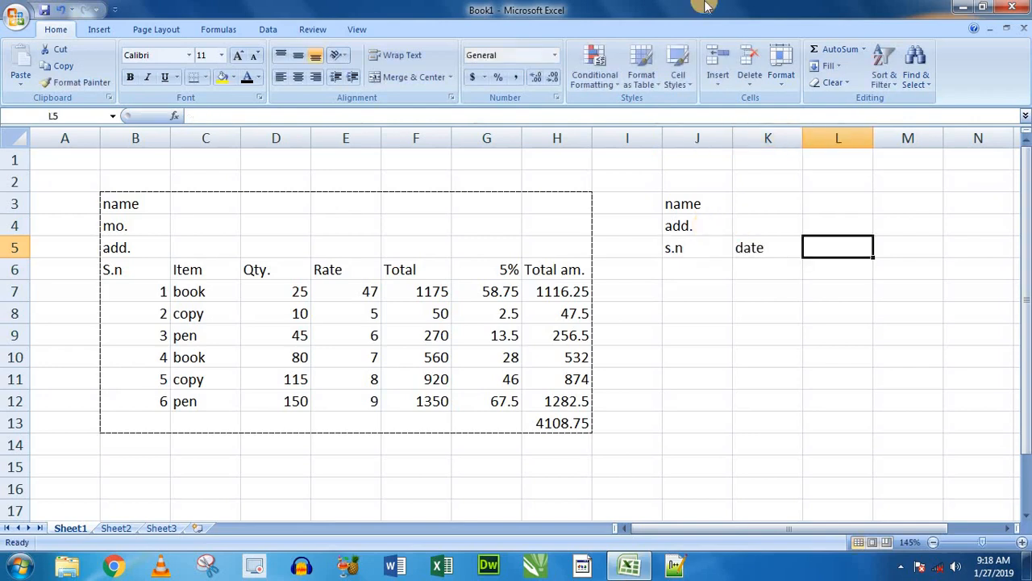
pyautogui.write('Deposit')
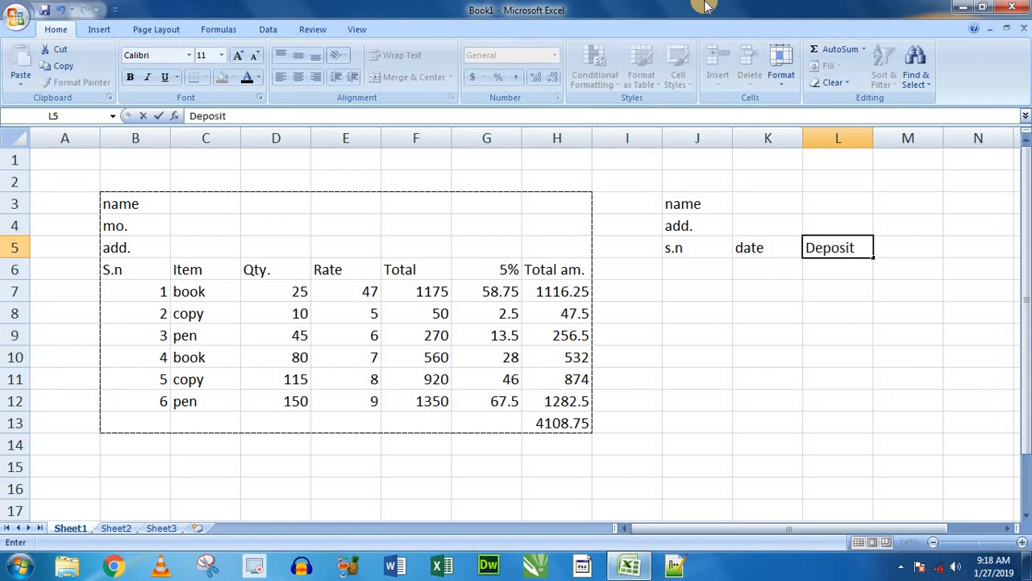
pyautogui.press('Tab')
pyautogui.write('W')
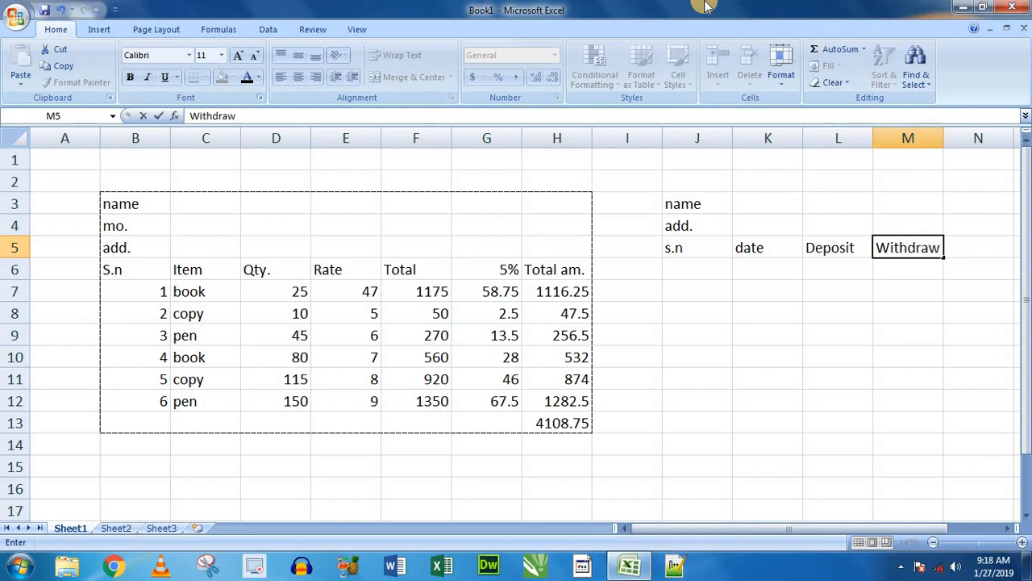
pyautogui.press('Tab')
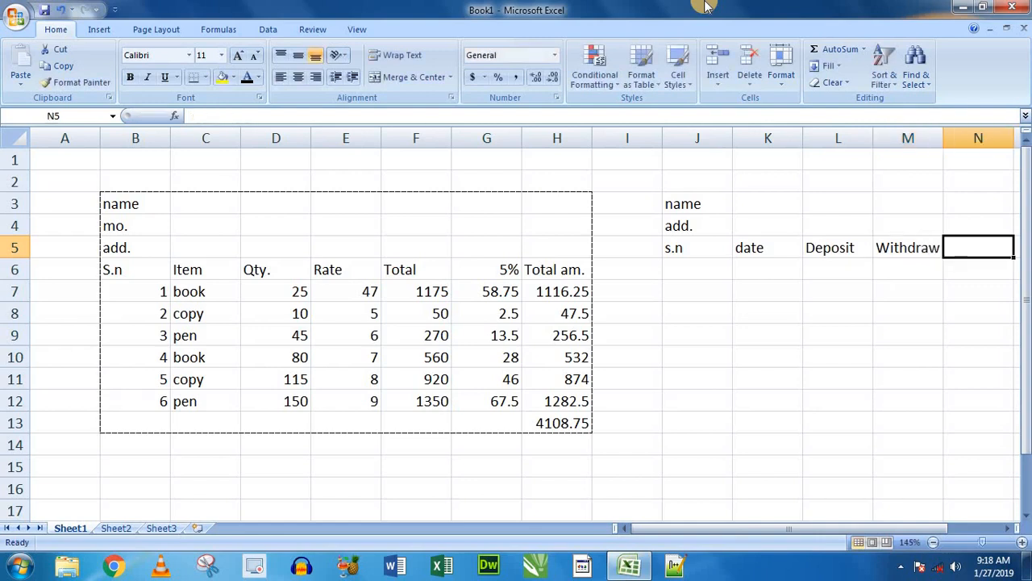
pyautogui.write('T')
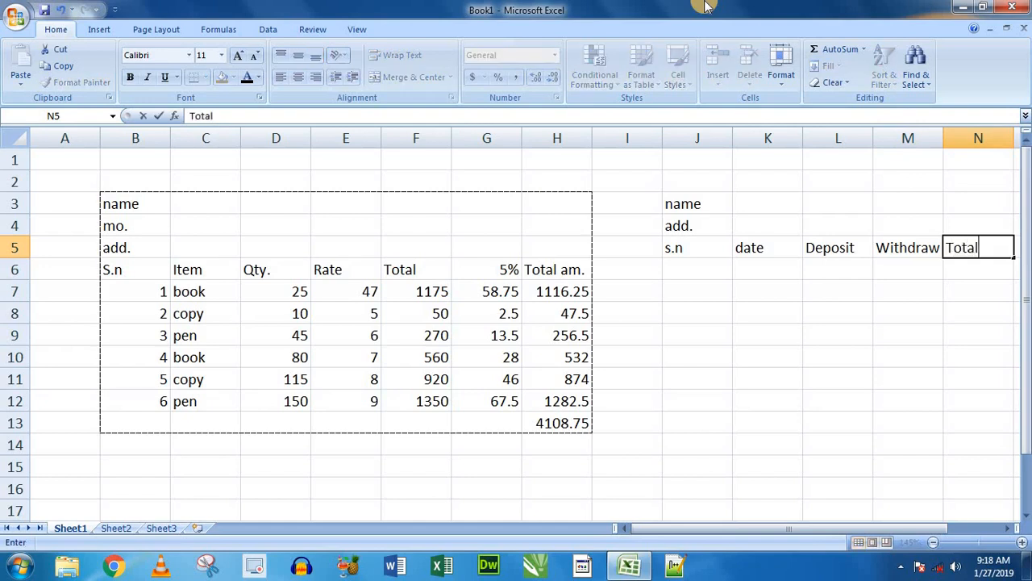
pyautogui.write('otal')
pyautogui.press('Tab')
pyautogui.press('Tab')
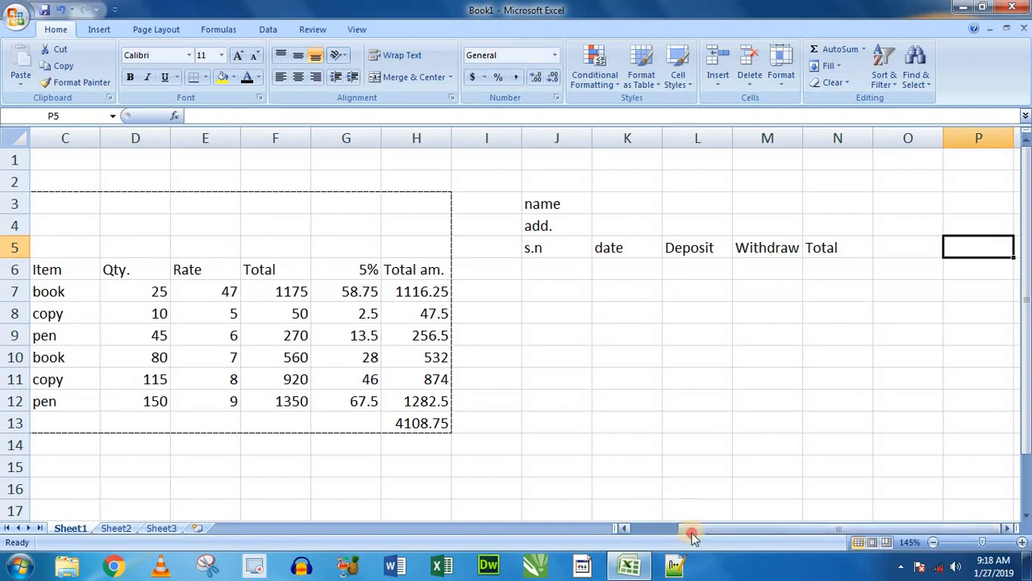
# - Review the bill and the second table's labels and column headings at a larger zoom
pyautogui.moveTo(694, 536); pyautogui.dragTo(589, 539)
pyautogui.moveTo(134, 202); pyautogui.dragTo(542, 425)
pyautogui.moveTo(691, 525); pyautogui.dragTo(838, 530)
pyautogui.click(682, 288)
pyautogui.scroll(2, 680, 287)
pyautogui.click(1008, 528)
pyautogui.click(1008, 529)
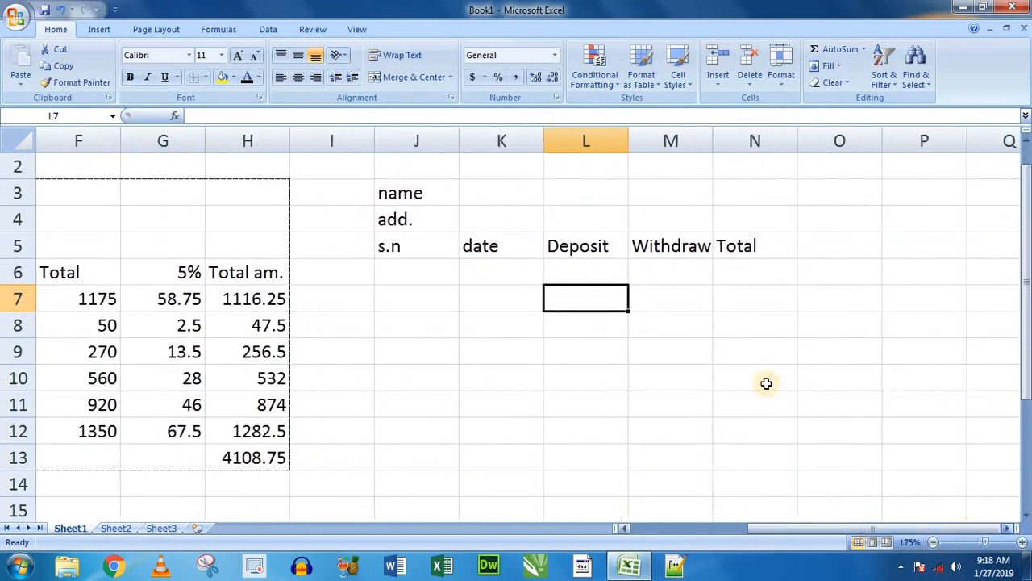
pyautogui.moveTo(417, 199); pyautogui.dragTo(696, 250)
pyautogui.click(617, 278)
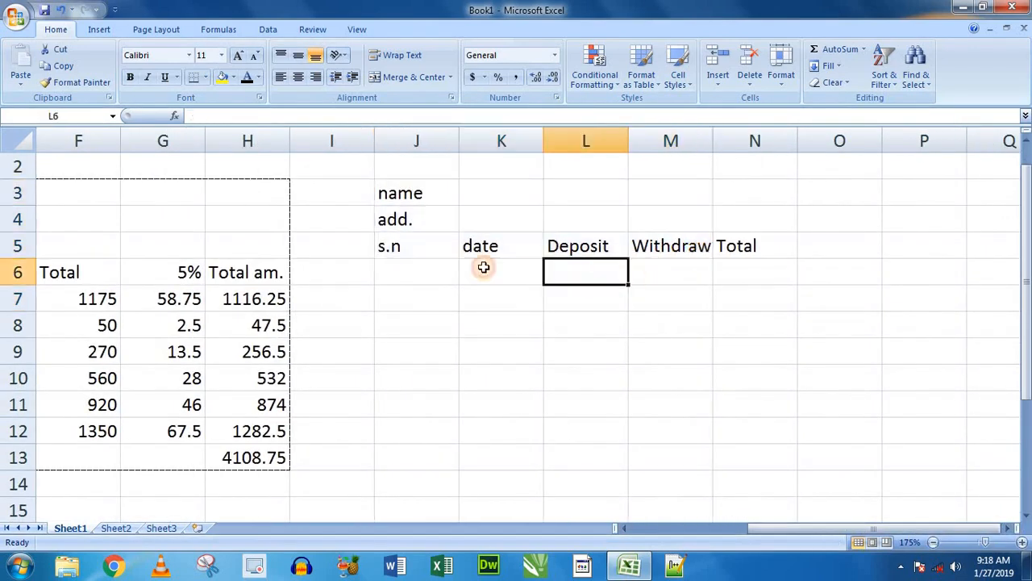
# - Enter the serial numbers 1 to 6 in cells J6 to J11 under the s.n heading
pyautogui.click(411, 249)
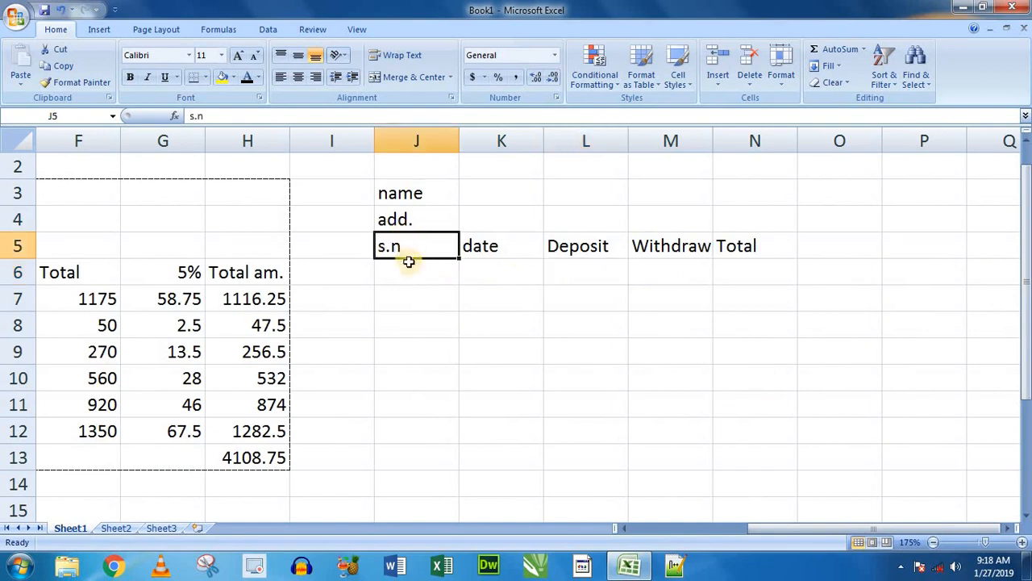
pyautogui.click(409, 279)
pyautogui.write('1')
pyautogui.press('Return')
pyautogui.write('2')
pyautogui.press('Return')
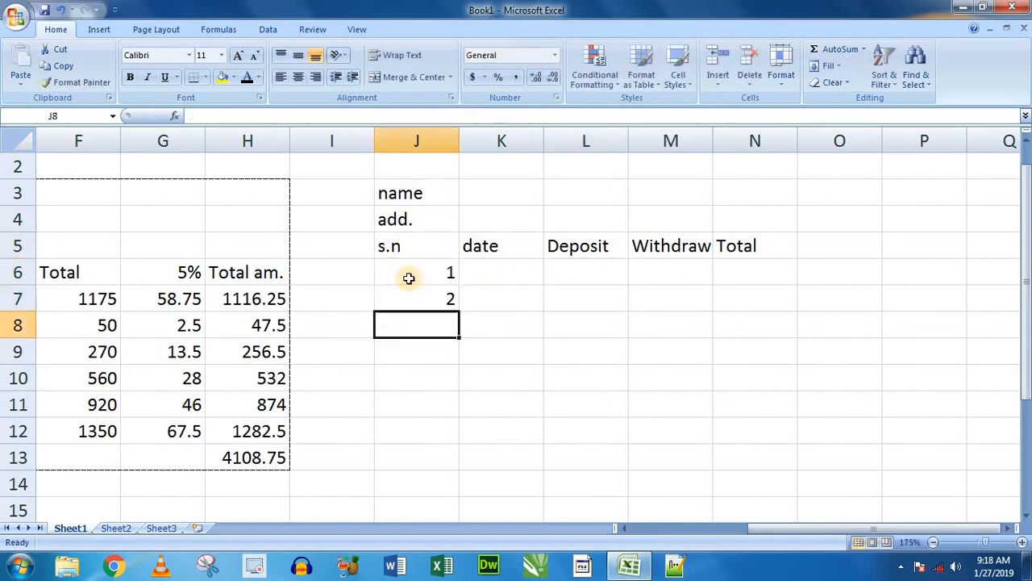
pyautogui.write('3')
pyautogui.press('Return')
pyautogui.write('4 5')
pyautogui.press('Return')
pyautogui.write('6')
pyautogui.press('Tab')
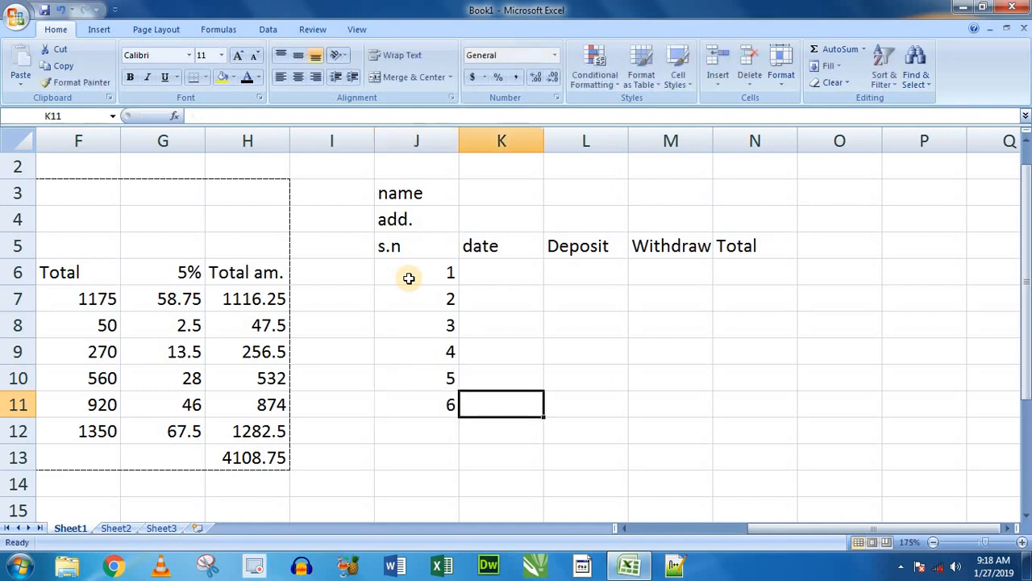
# - Enter the date 1-27-19 in cell K6 for the first serial number
pyautogui.press('Up')
pyautogui.press('Up')
pyautogui.press('Up')
pyautogui.press('Up')
pyautogui.press('Up')
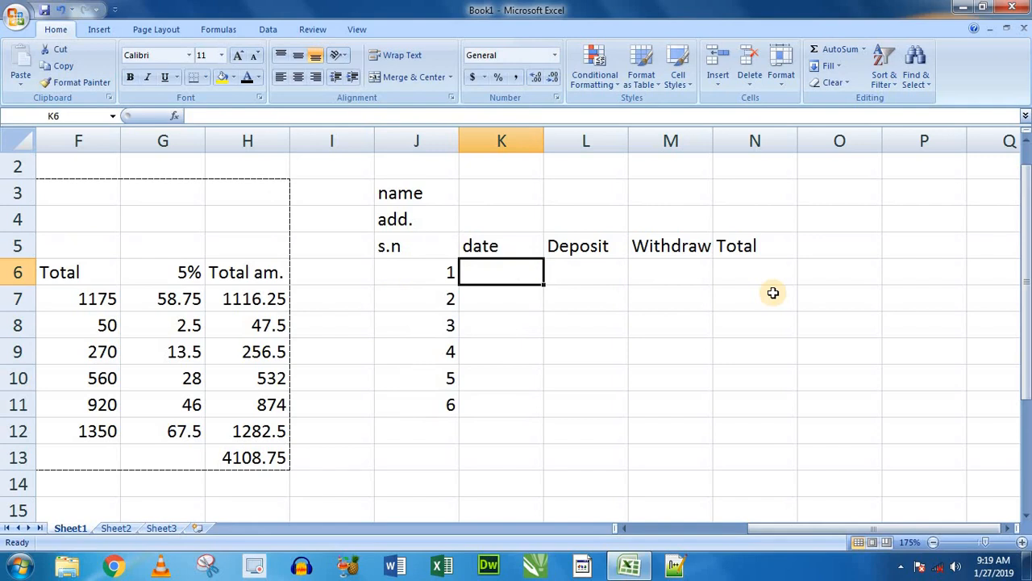
pyautogui.write('1-27-')
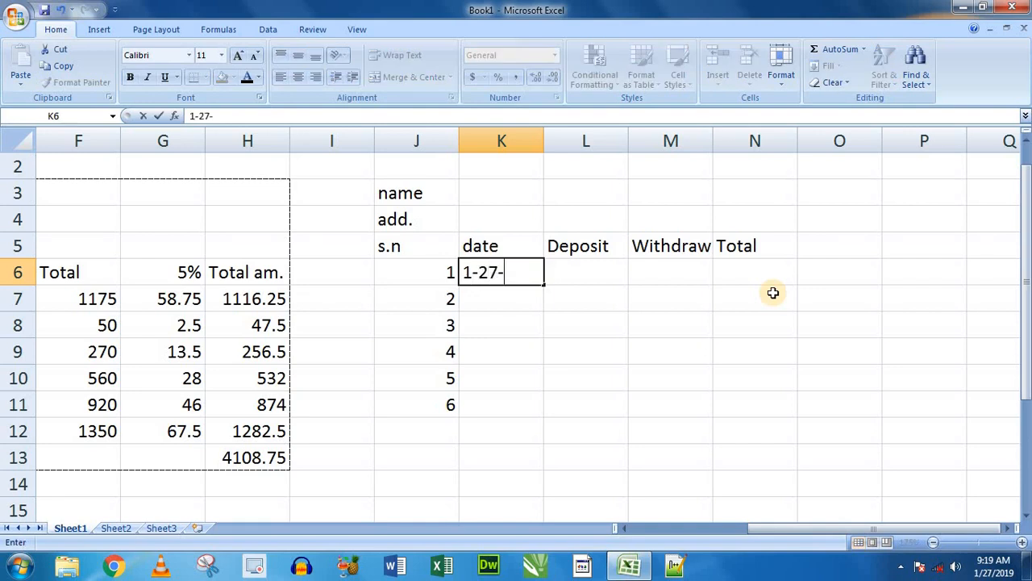
pyautogui.write('19')
pyautogui.press('Return')
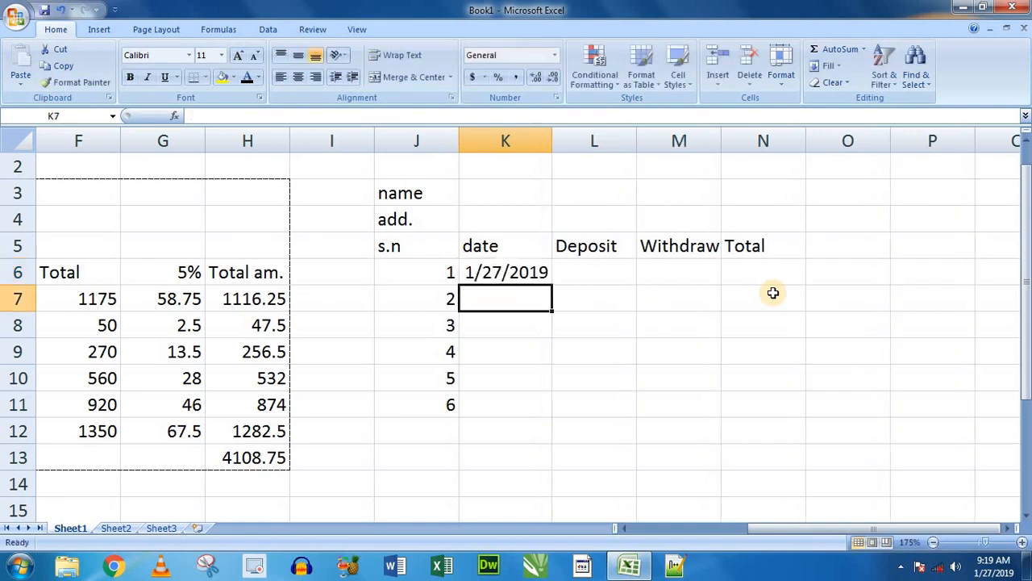
pyautogui.click(500, 278)
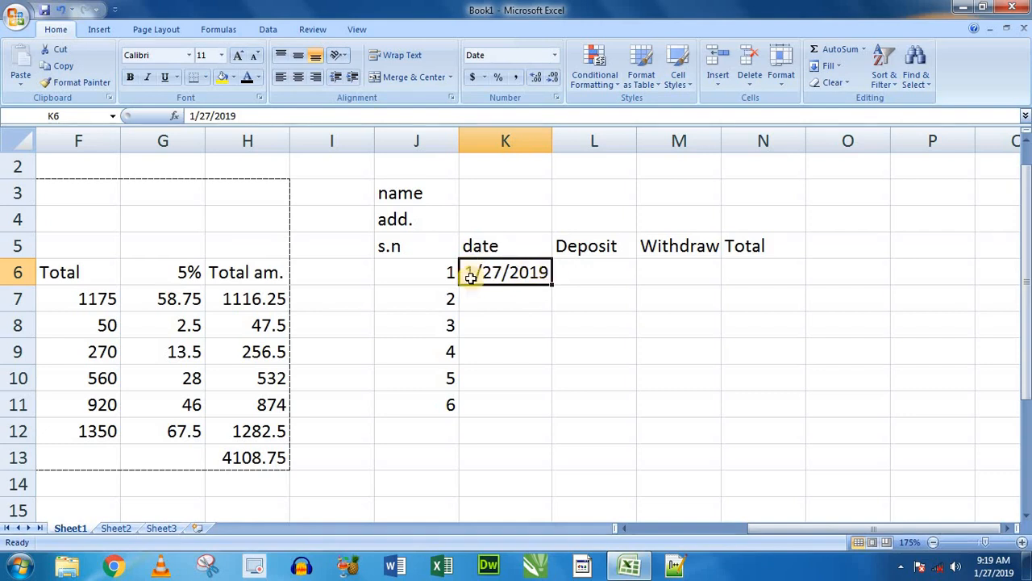
# - Move the serial numbers and the date down one row, leaving row 6 blank below the headings
pyautogui.click(607, 276)
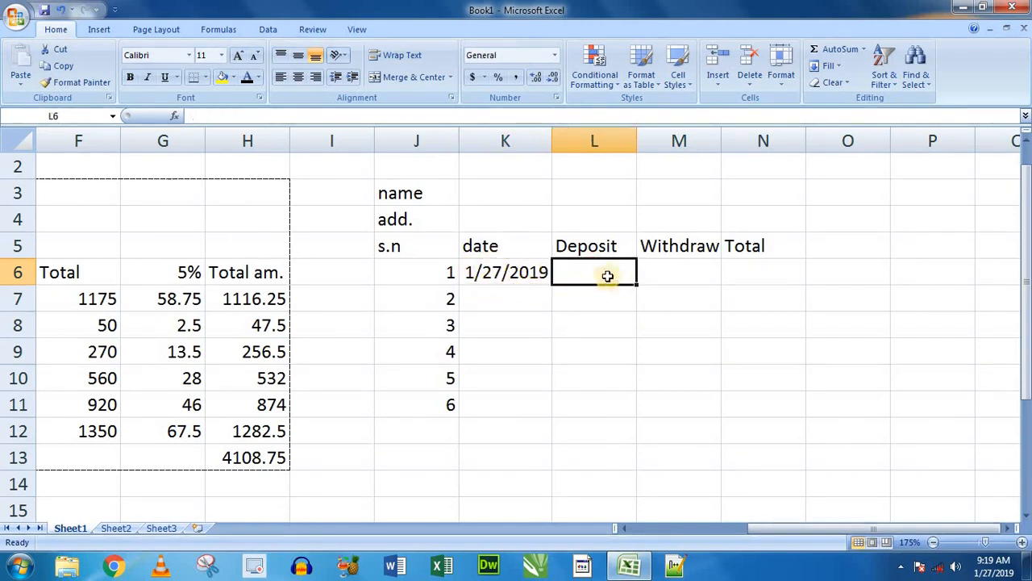
pyautogui.moveTo(442, 271); pyautogui.dragTo(592, 435)
pyautogui.moveTo(452, 263); pyautogui.dragTo(765, 266)
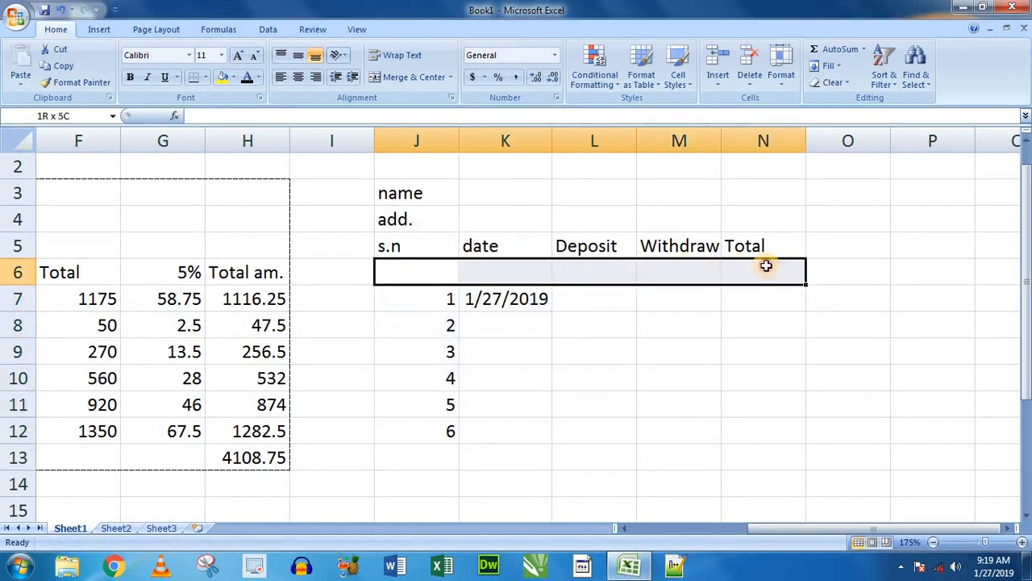
pyautogui.click(579, 300)
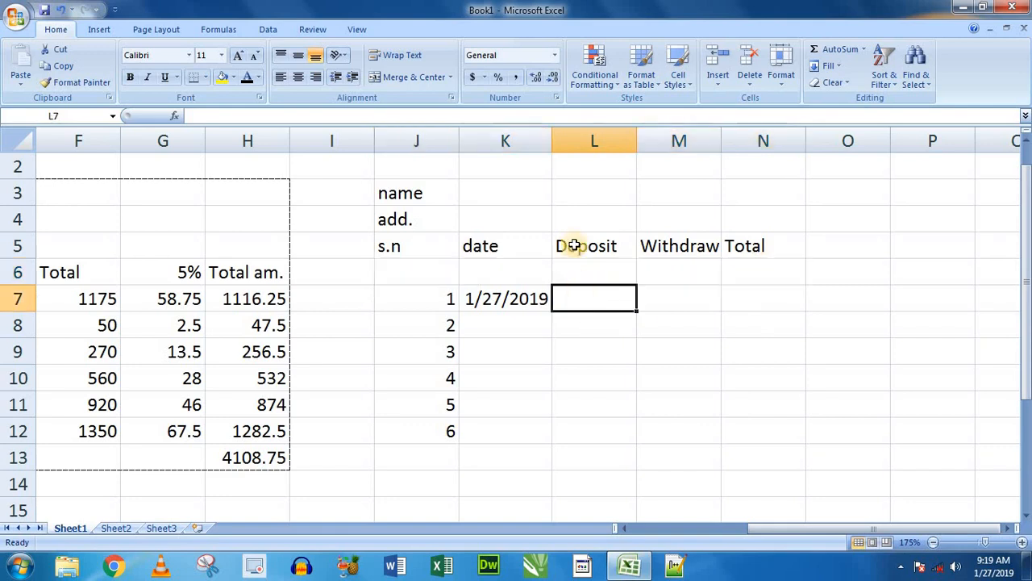
# - Enter a deposit of 5000 in cell L7 of the first dated row
pyautogui.click(510, 301)
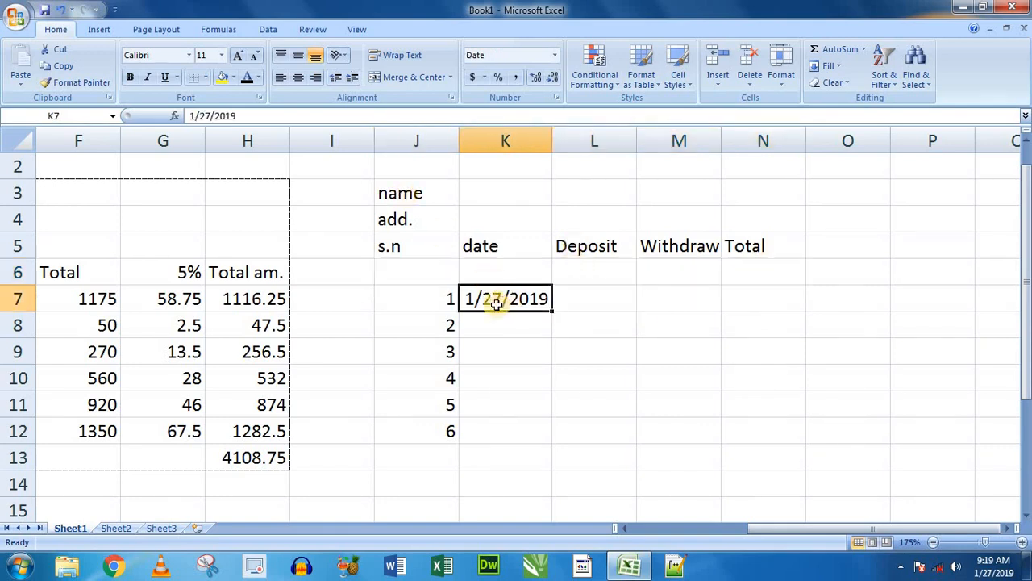
pyautogui.click(589, 300)
pyautogui.write('5000')
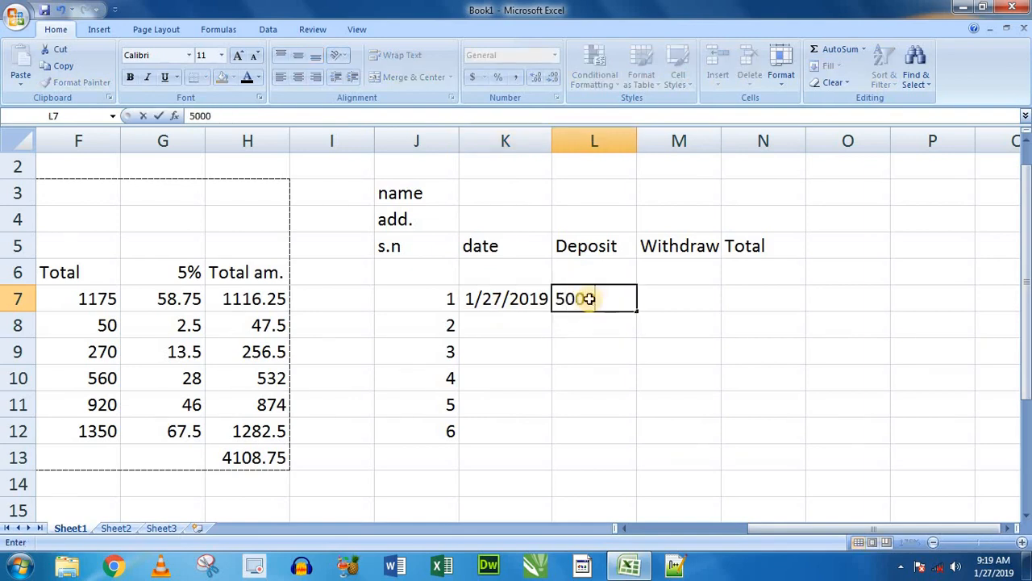
pyautogui.press('Return')
pyautogui.click(591, 299)
# - Enter the running total formula =N6+L7-M7 in cell N7 under the Total heading
pyautogui.click(741, 303)
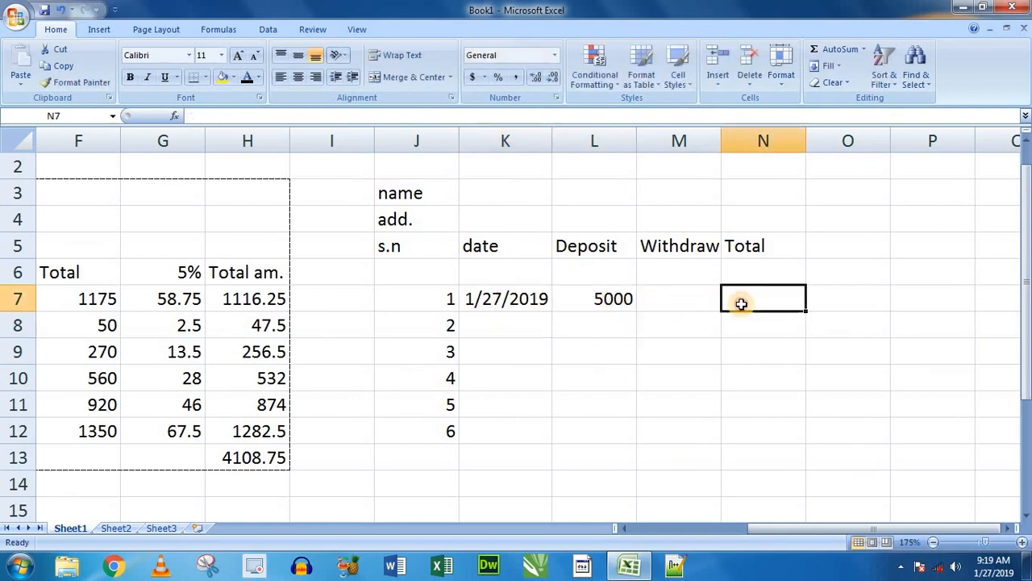
pyautogui.write('=')
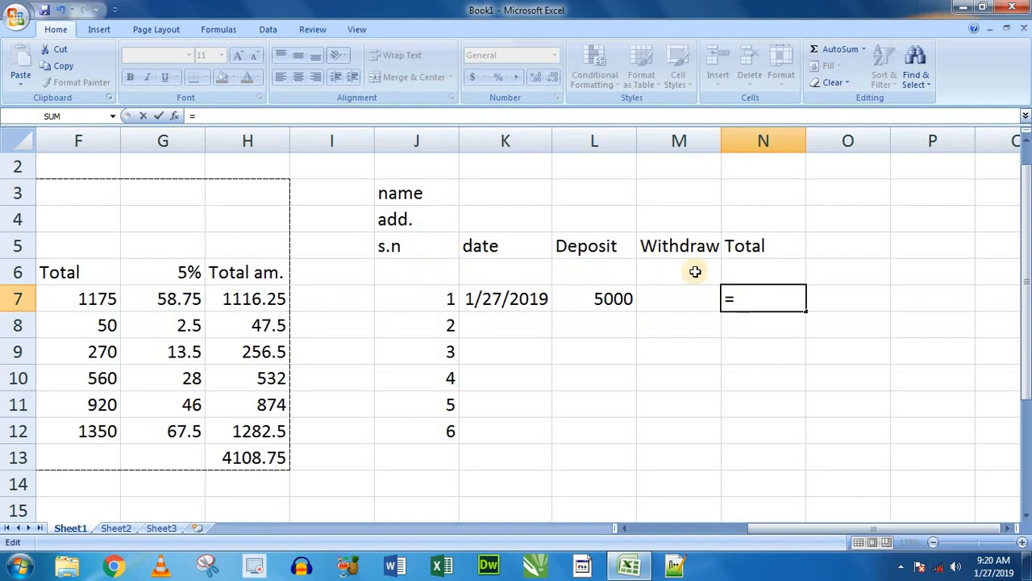
pyautogui.click(751, 270)
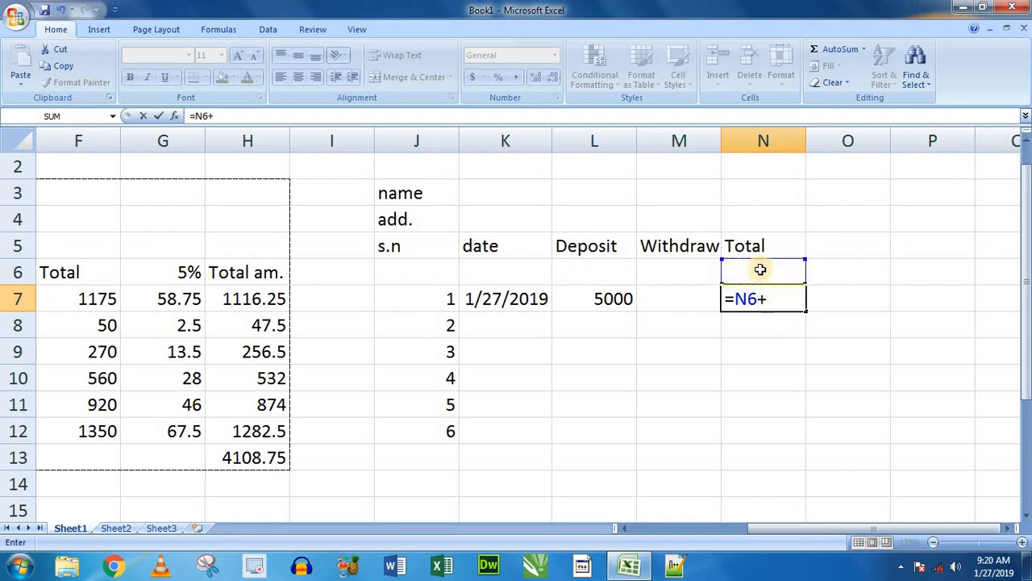
pyautogui.click(596, 300)
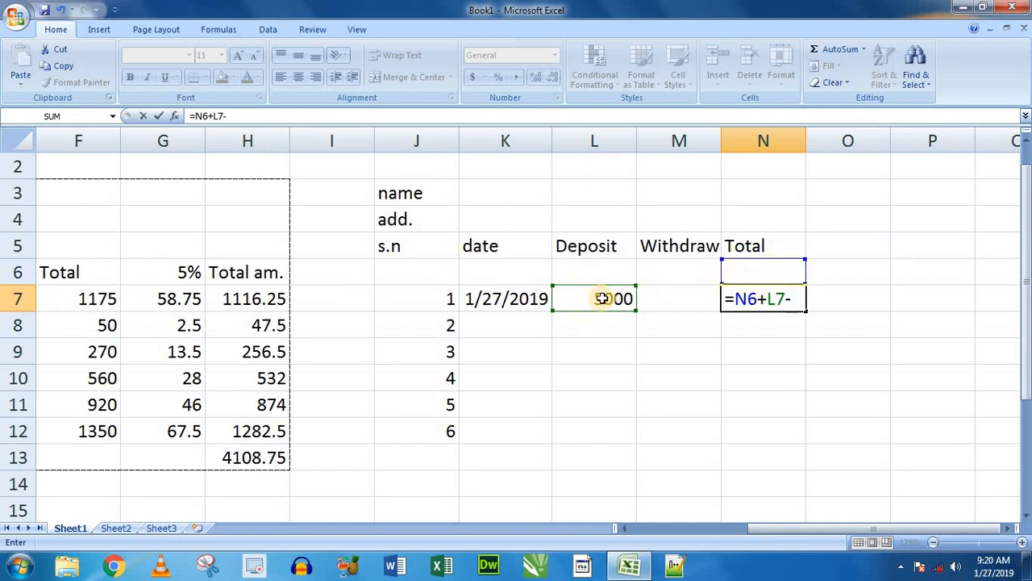
pyautogui.click(685, 302)
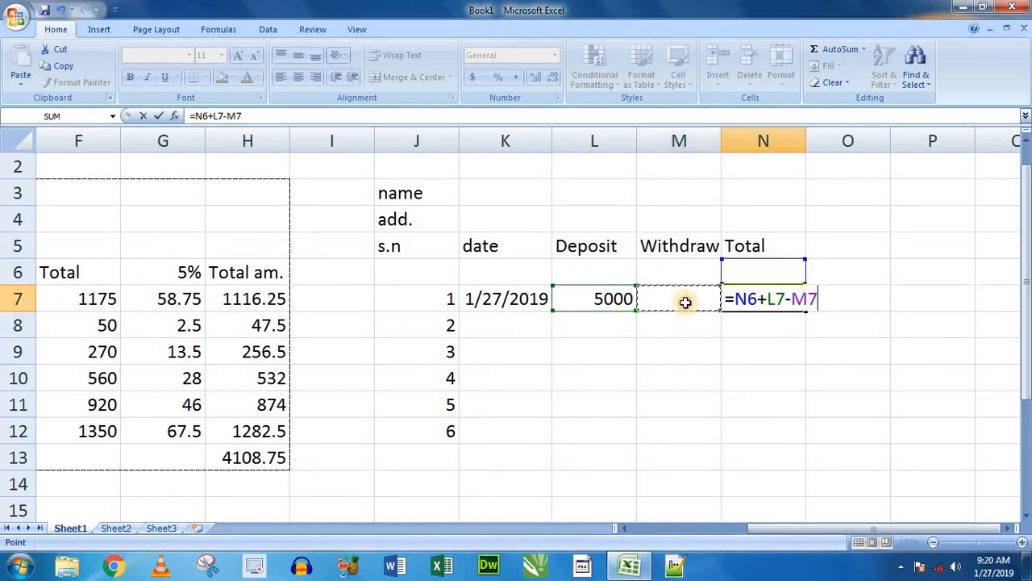
pyautogui.press('Return')
pyautogui.click(816, 299)
pyautogui.click(762, 297)
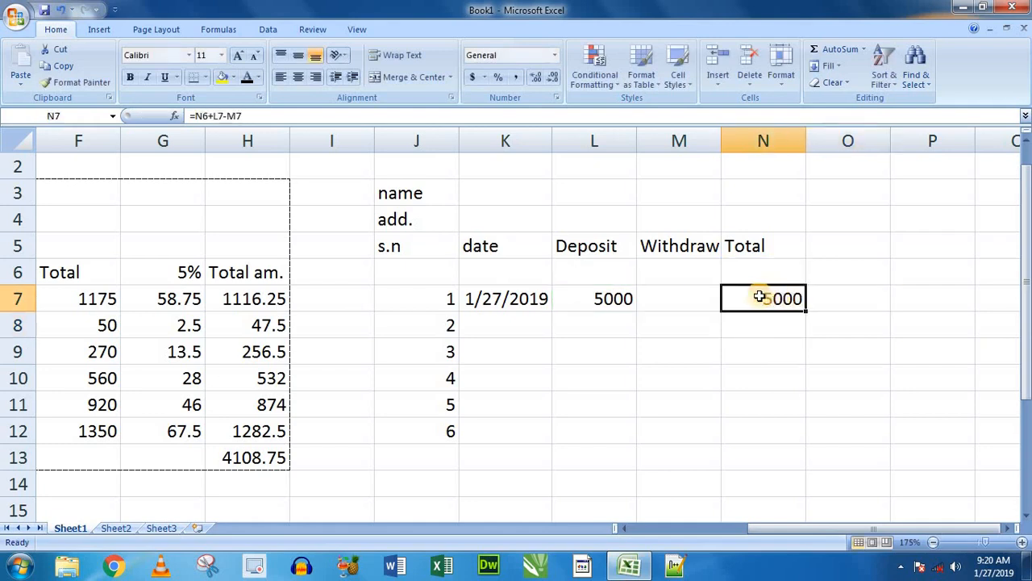
# - Review the Total formula in N7 and the blank total, deposit and withdrawal cells it refers to
pyautogui.click(758, 271)
pyautogui.click(674, 296)
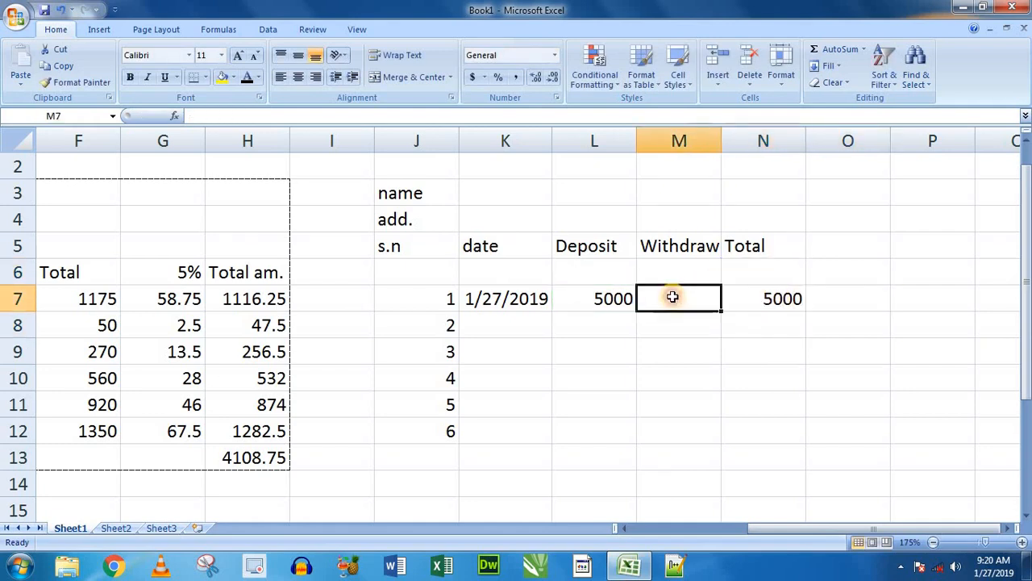
pyautogui.click(762, 270)
pyautogui.click(695, 299)
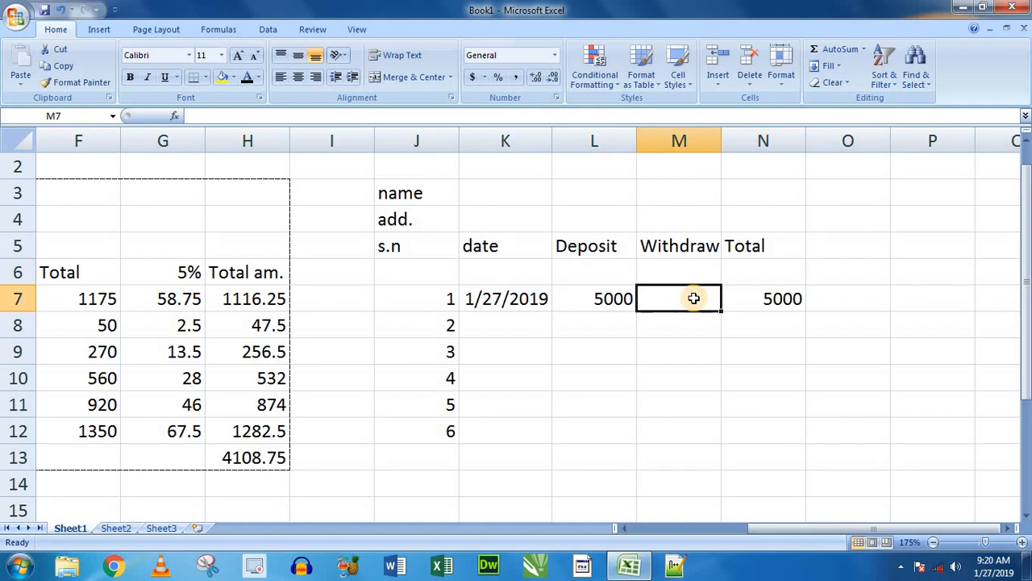
pyautogui.doubleClick(766, 298)
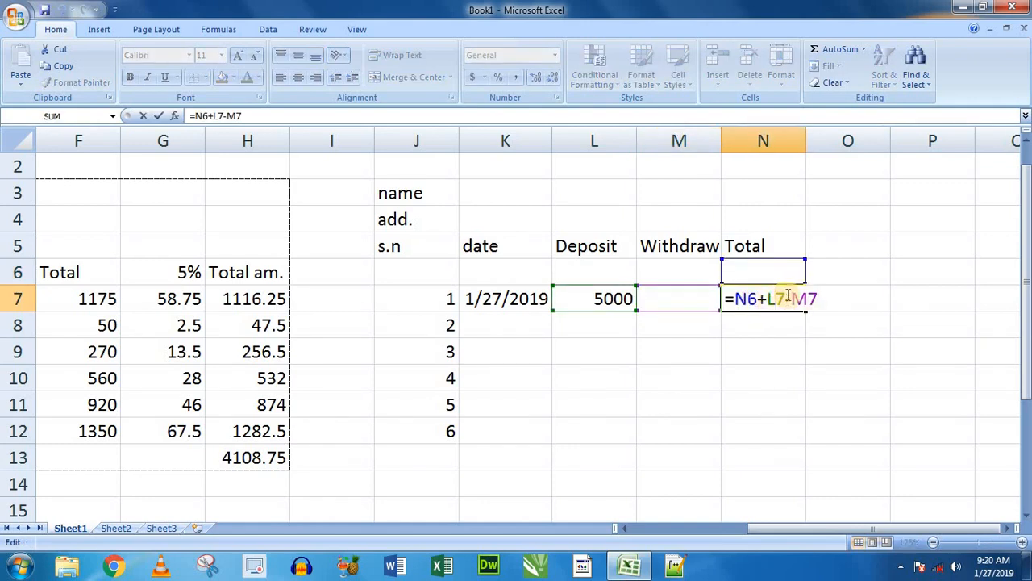
pyautogui.moveTo(752, 301); pyautogui.dragTo(781, 301)
pyautogui.click(611, 298)
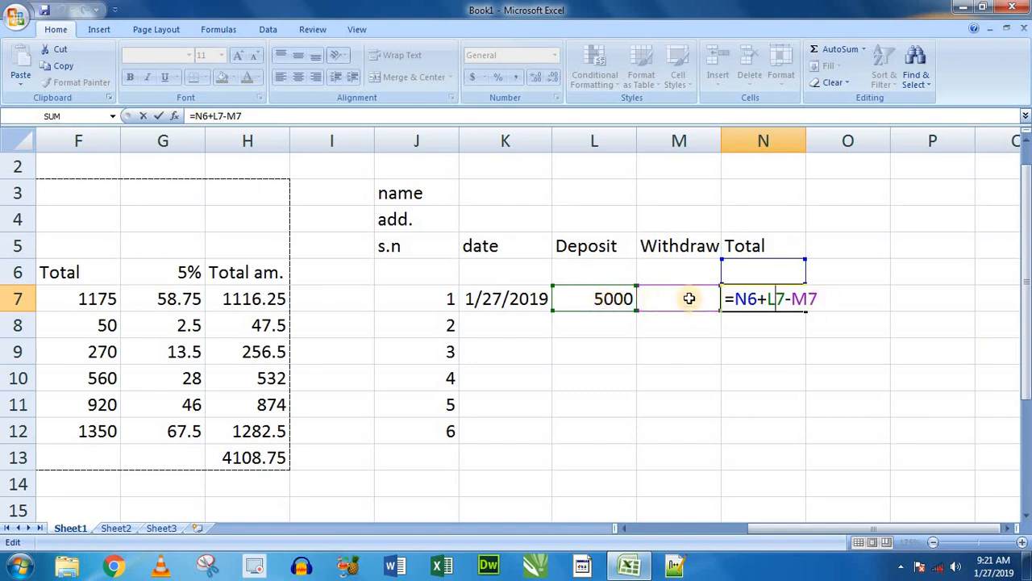
pyautogui.press('Return')
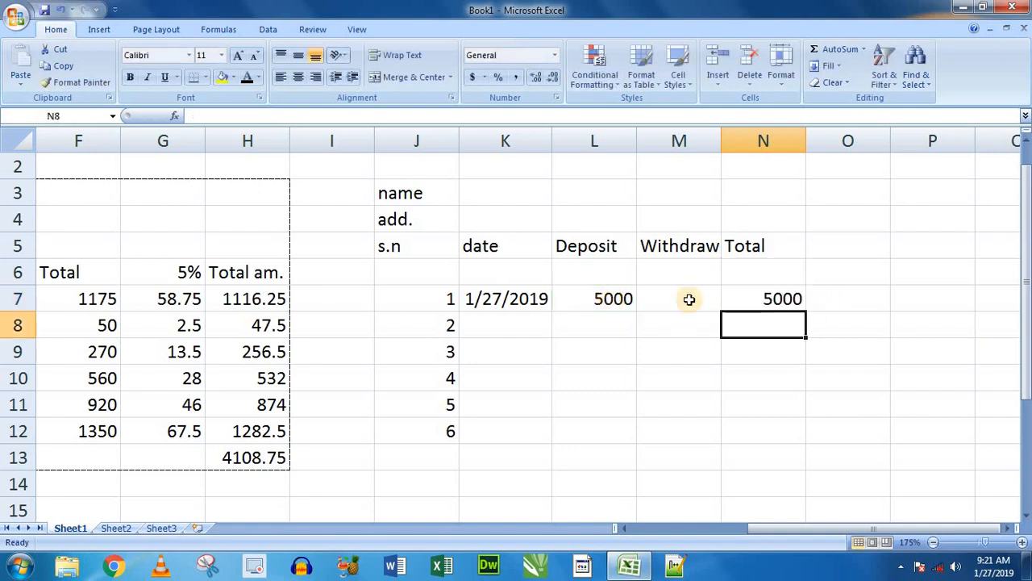
pyautogui.click(783, 299)
pyautogui.click(546, 299)
pyautogui.click(590, 299)
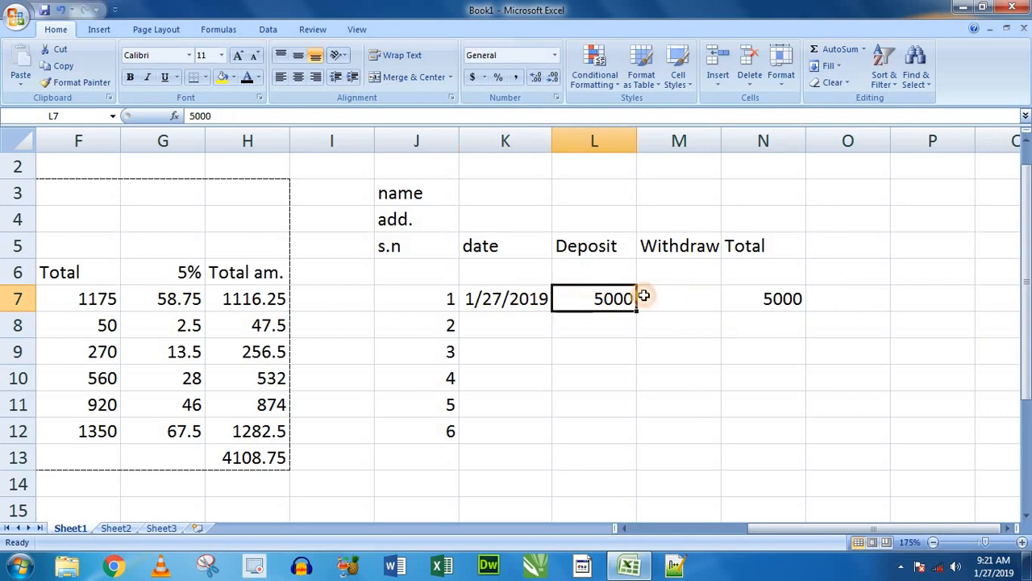
pyautogui.click(767, 298)
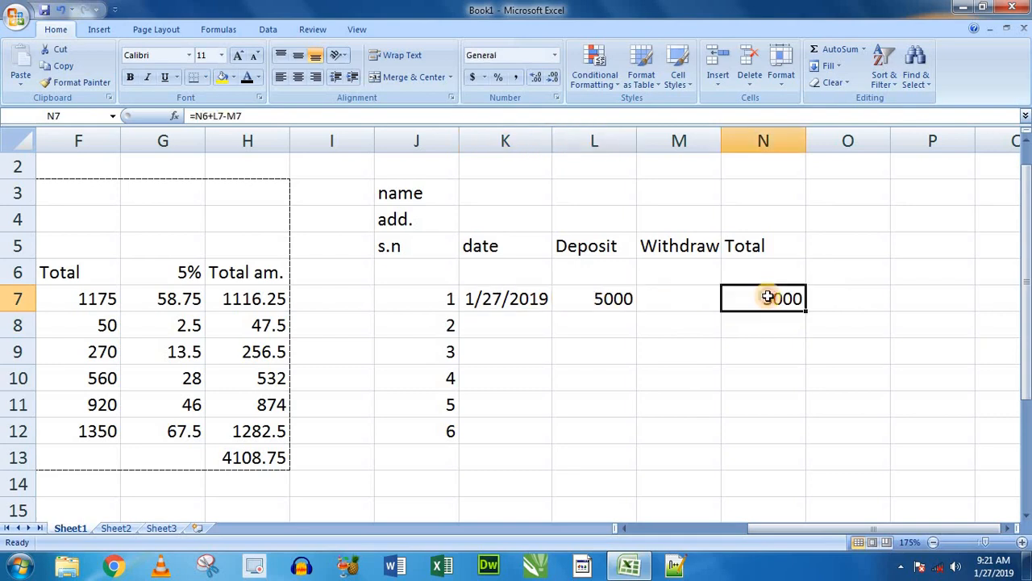
# - Fill in the second row with the date 1/28/2019 in K8 and a withdrawal of 2000 in M8
pyautogui.click(499, 320)
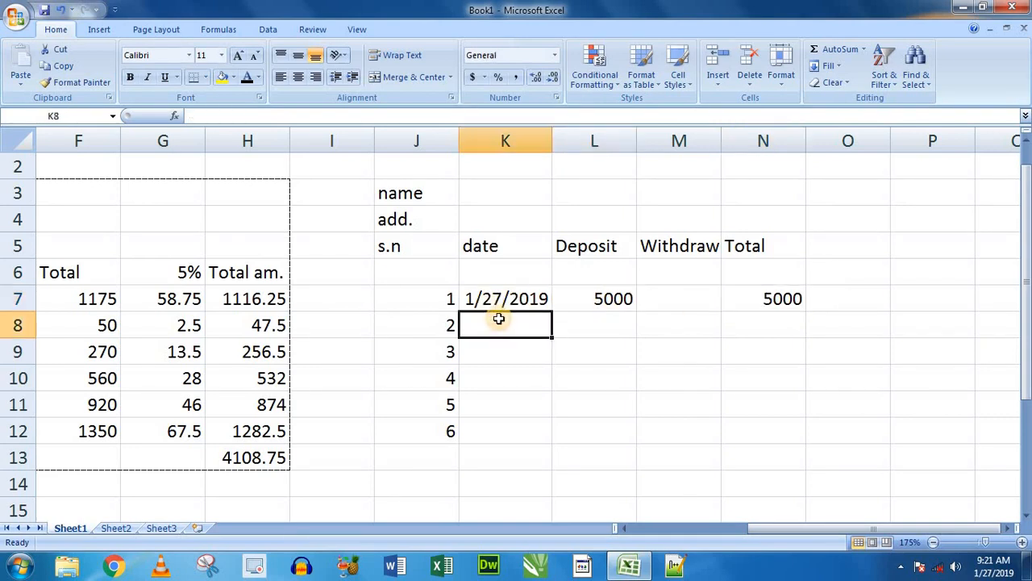
pyautogui.write('1-28-19')
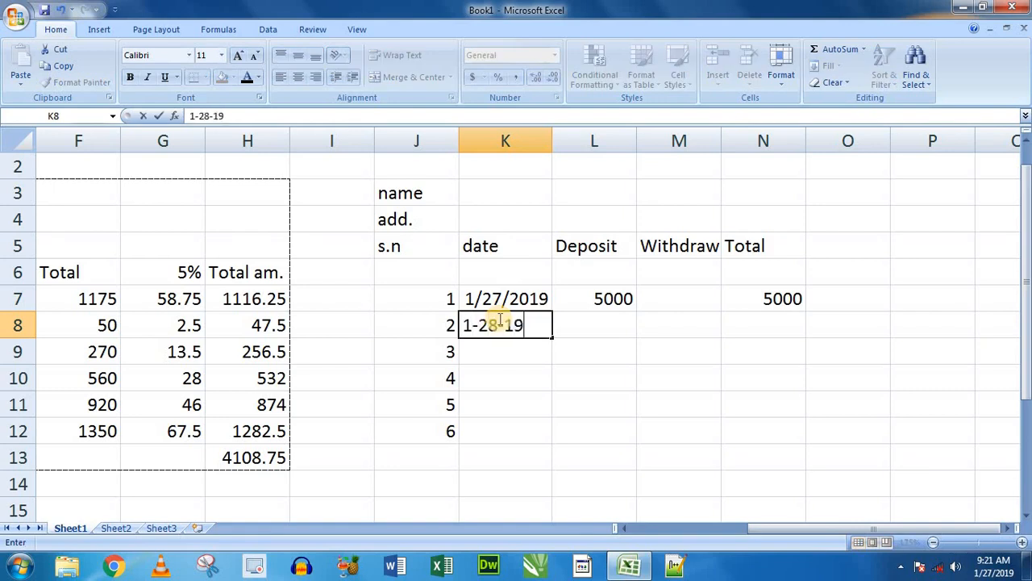
pyautogui.press('Return')
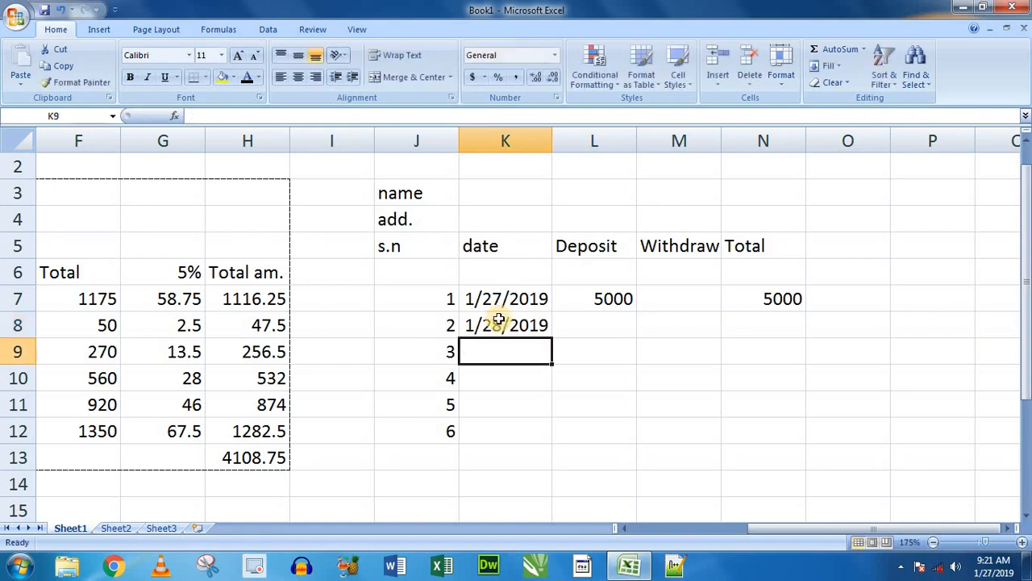
pyautogui.click(623, 321)
pyautogui.click(669, 323)
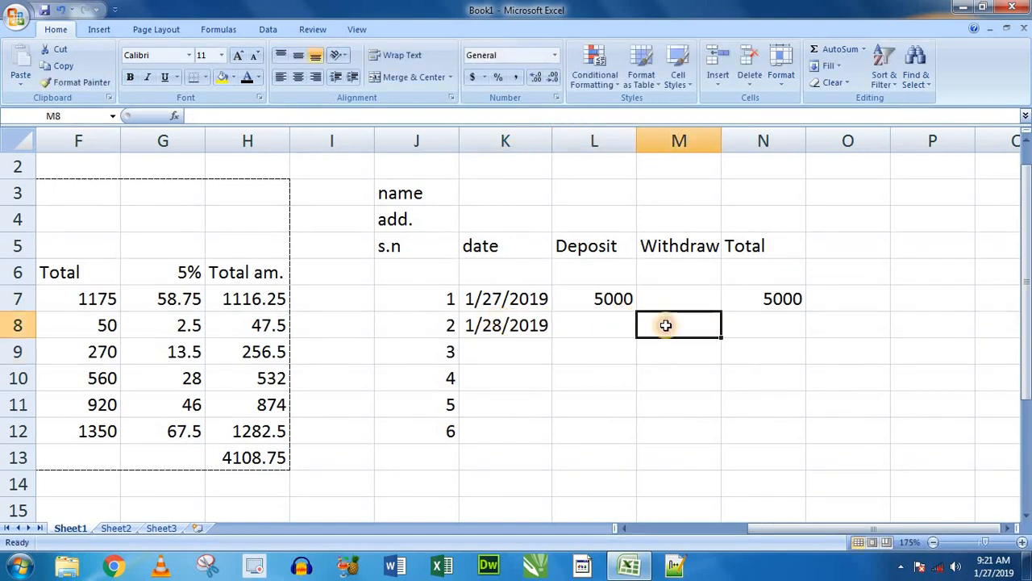
pyautogui.write('2')
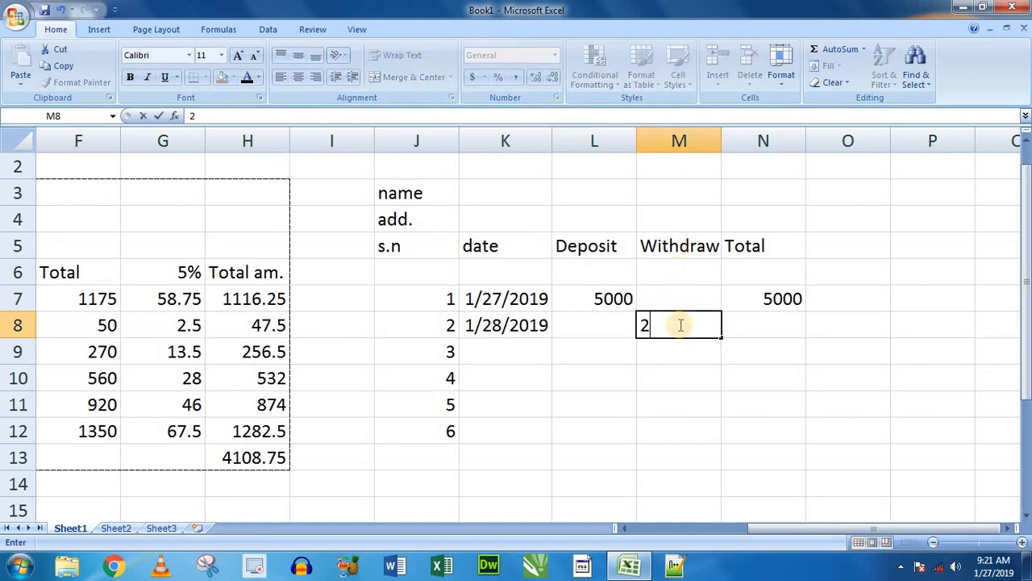
pyautogui.write('000')
pyautogui.press('Tab')
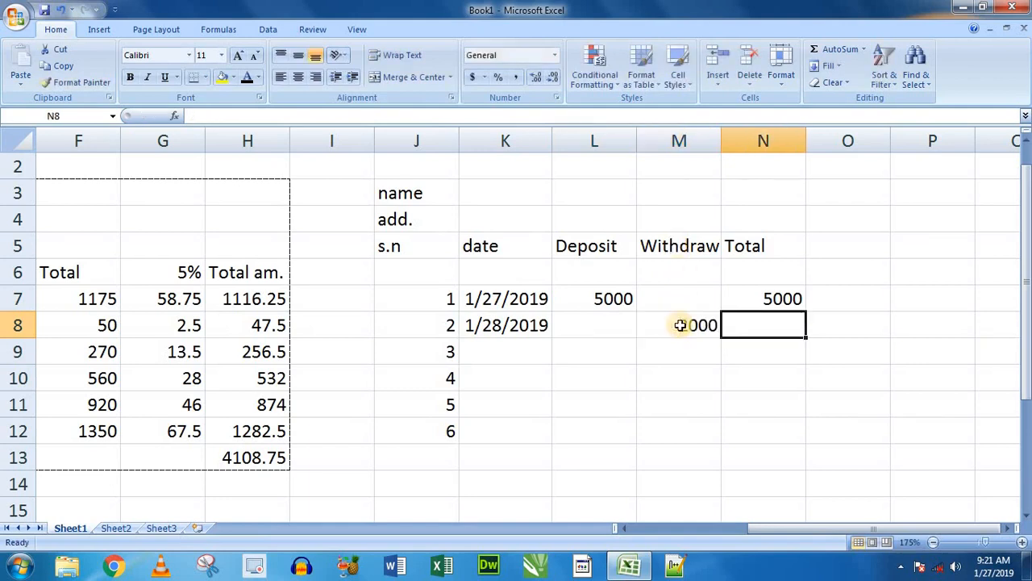
# - Copy the running total formula from N7 down to N8
pyautogui.click(783, 299)
pyautogui.moveTo(807, 309); pyautogui.dragTo(776, 324)
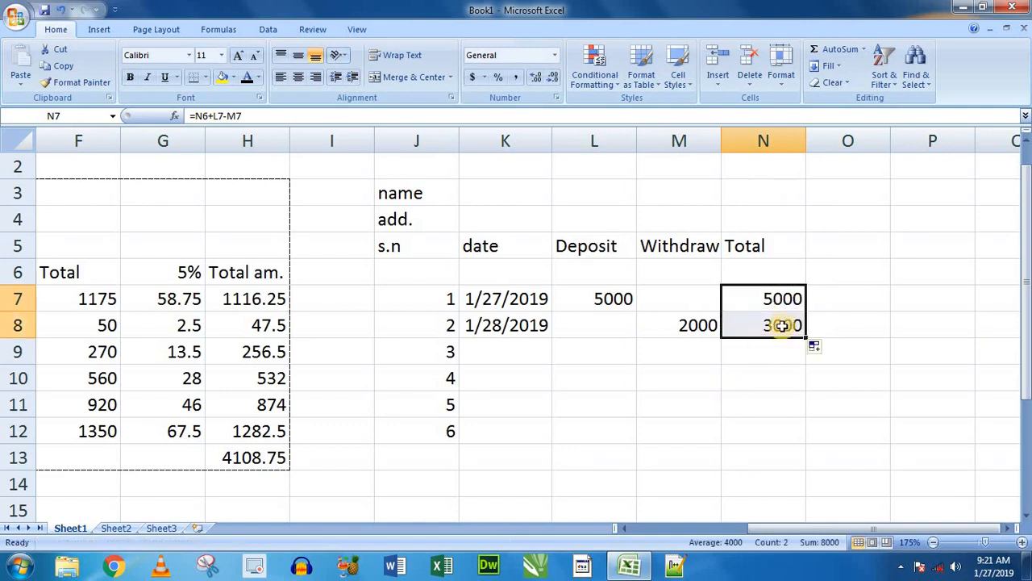
pyautogui.click(783, 325)
pyautogui.click(858, 308)
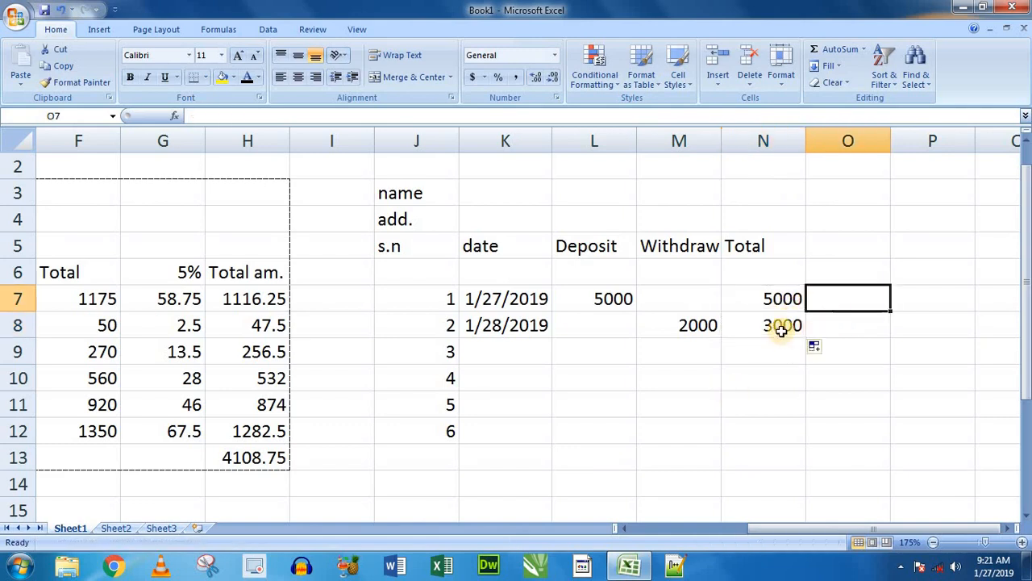
# - Review the running total formulas in N7 and N8 and the total, deposit and withdrawal cells they refer to
pyautogui.click(782, 326)
pyautogui.click(767, 299)
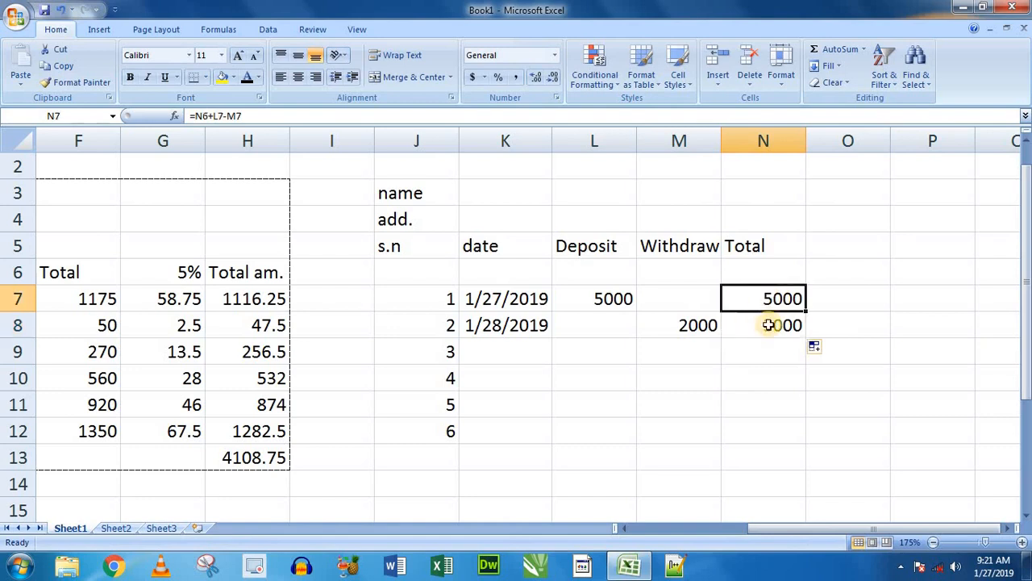
pyautogui.click(779, 325)
pyautogui.doubleClick(782, 324)
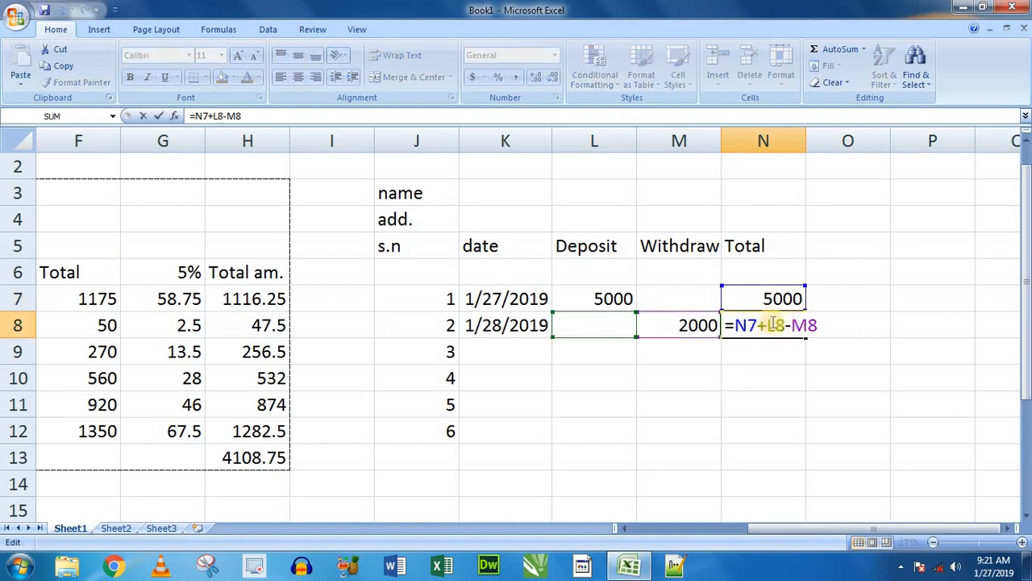
pyautogui.press('Return')
pyautogui.click(773, 298)
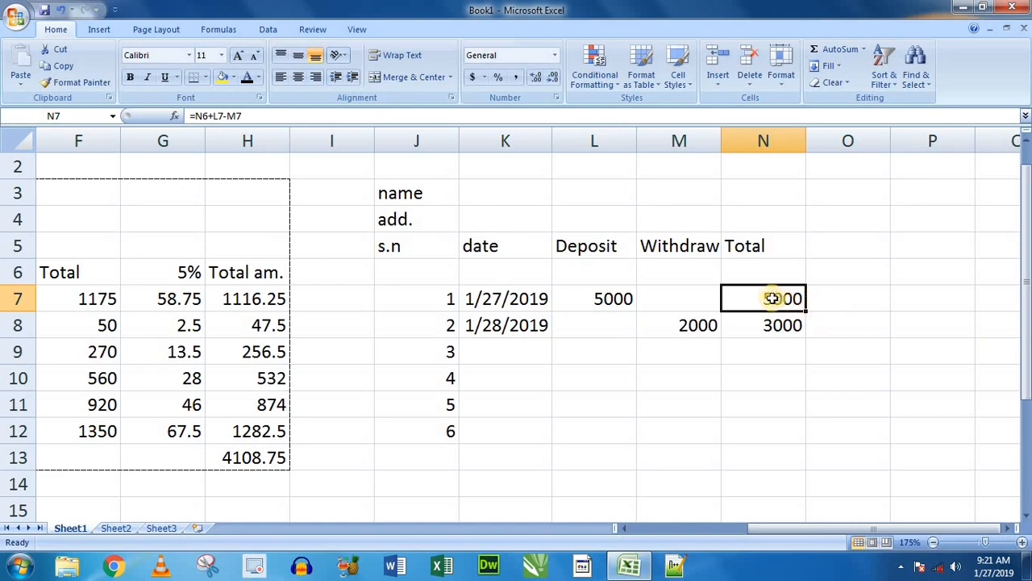
pyautogui.doubleClick(737, 297)
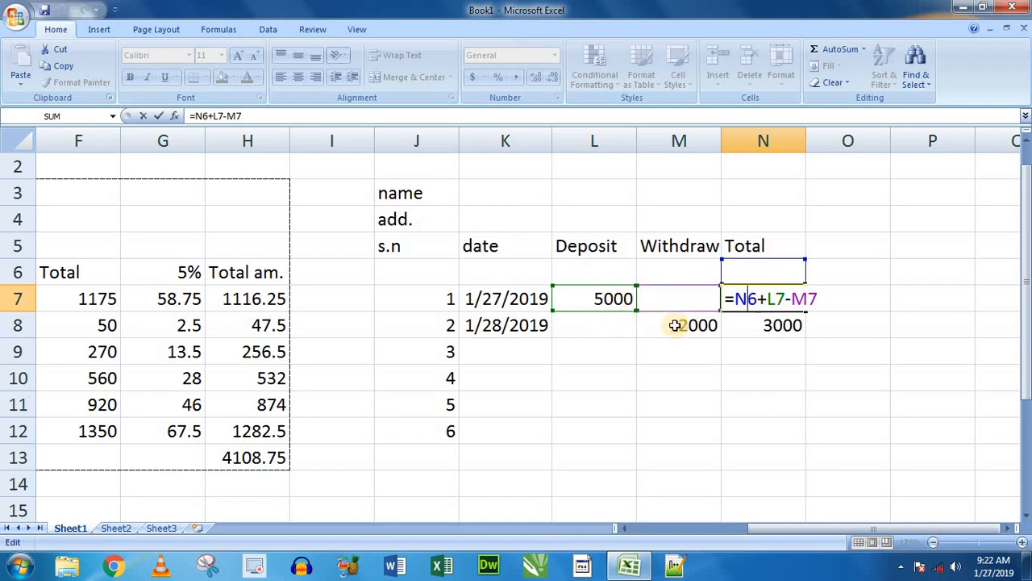
pyautogui.press('Return')
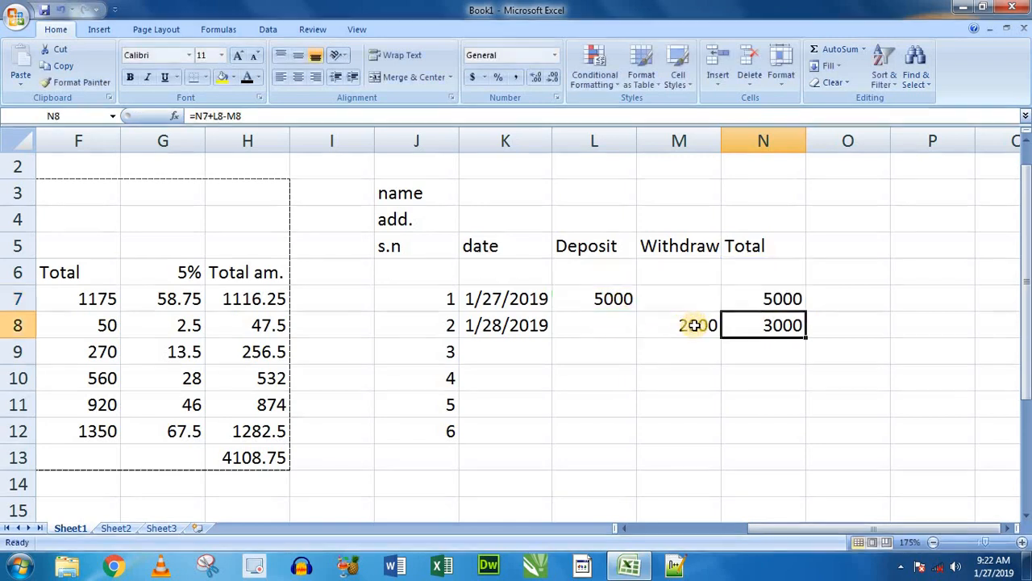
pyautogui.doubleClick(797, 329)
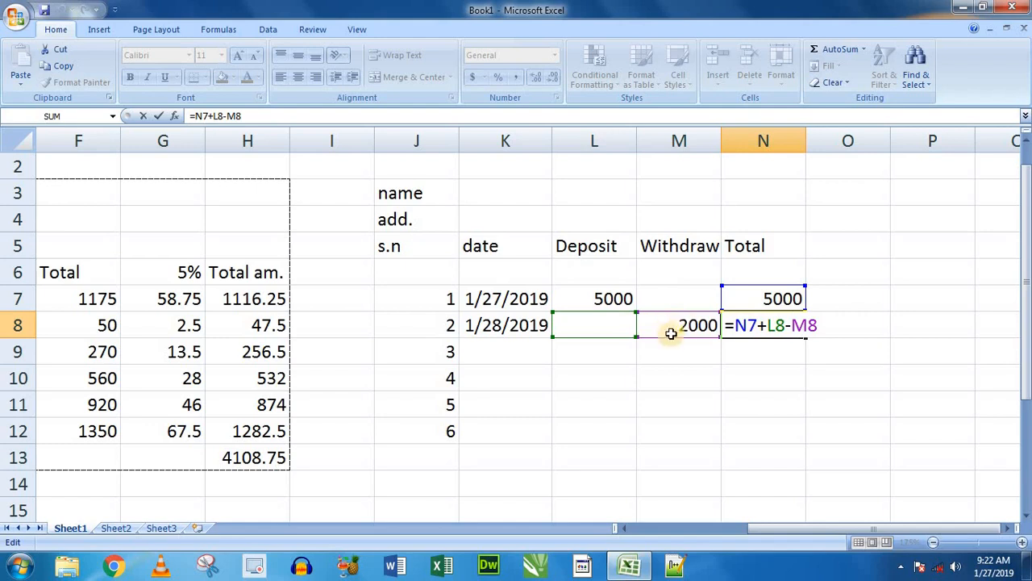
pyautogui.press('Return')
pyautogui.click(760, 324)
# - Fill the date series from K8 down to K12 for the remaining numbered rows
pyautogui.click(512, 348)
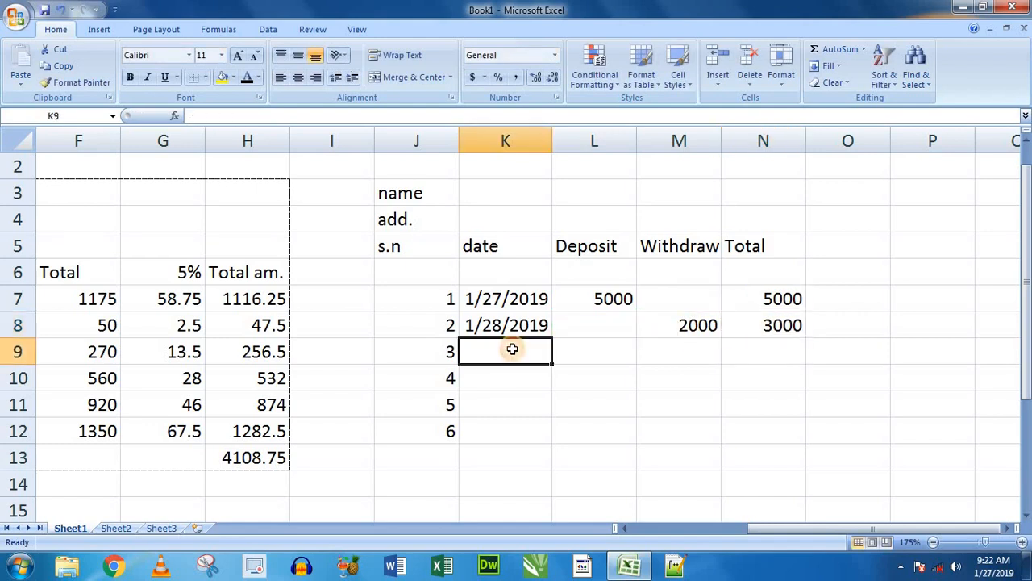
pyautogui.click(516, 325)
pyautogui.moveTo(552, 338); pyautogui.dragTo(551, 439)
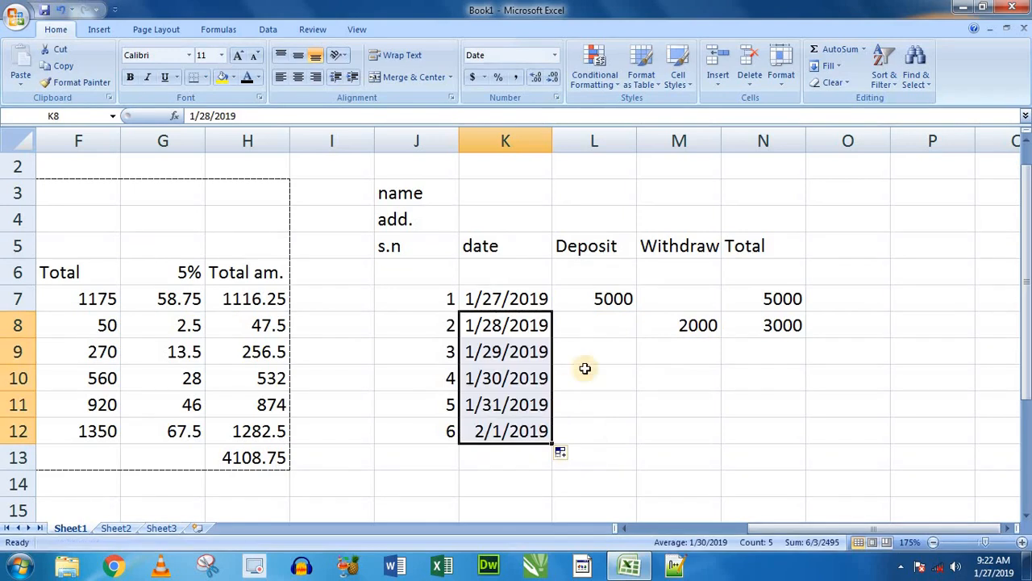
# - Enter a withdrawal of 1000 in M9 and copy the running total formula from N8 down to N9
pyautogui.click(679, 350)
pyautogui.write('1000')
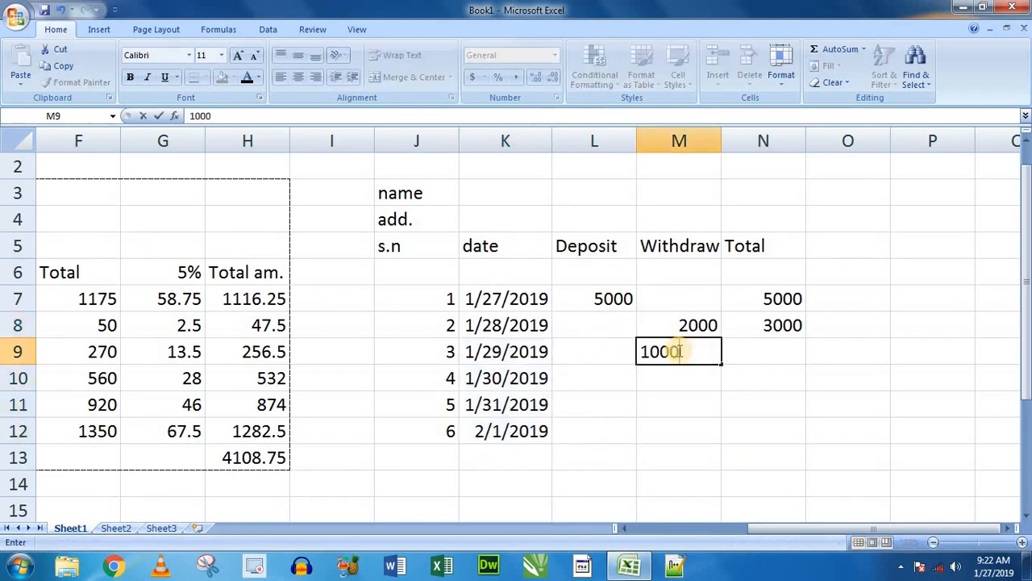
pyautogui.press('Tab')
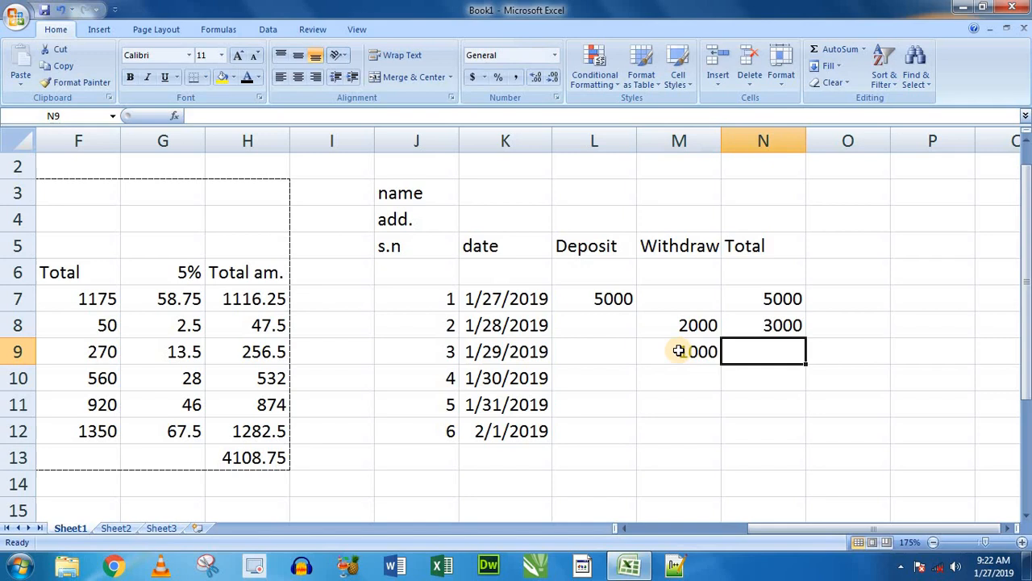
pyautogui.click(758, 325)
pyautogui.moveTo(805, 338); pyautogui.dragTo(803, 361)
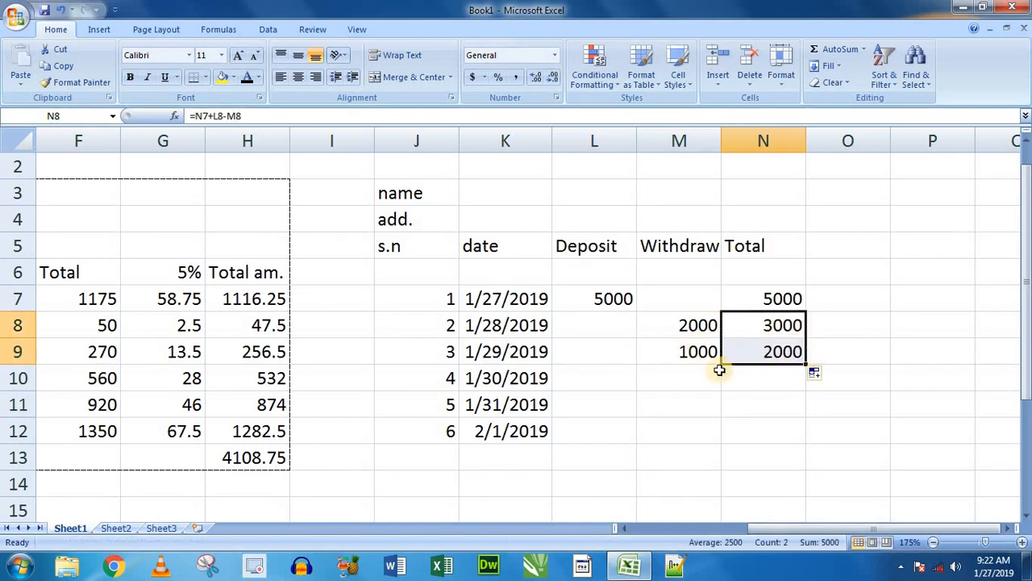
# - Enter a withdrawal of 500 in M10 and copy the running total formula from N9 down to N10
pyautogui.click(677, 373)
pyautogui.write('500')
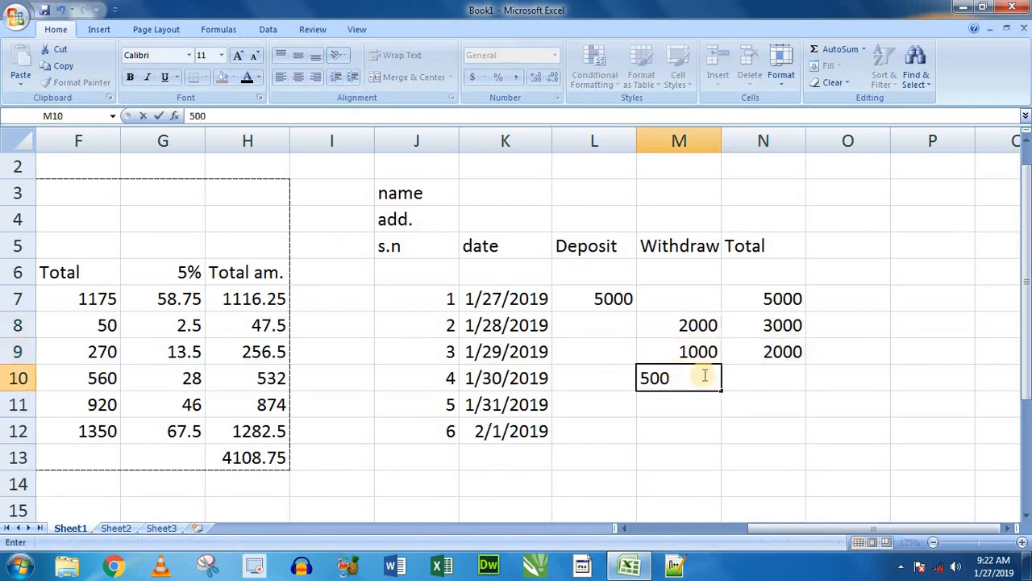
pyautogui.click(776, 354)
pyautogui.click(781, 376)
pyautogui.click(795, 350)
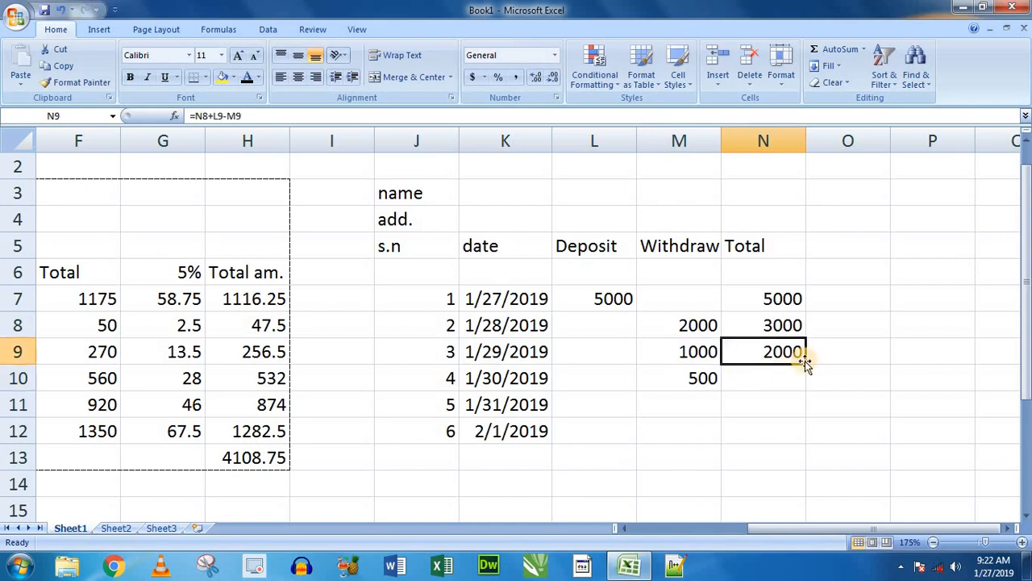
pyautogui.moveTo(805, 365); pyautogui.dragTo(806, 386)
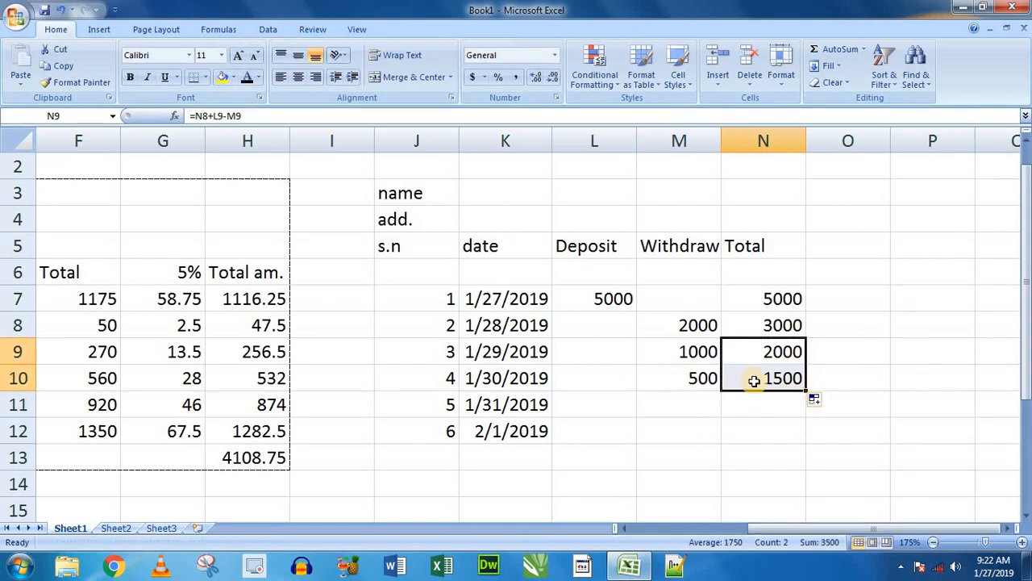
pyautogui.click(712, 384)
pyautogui.click(761, 383)
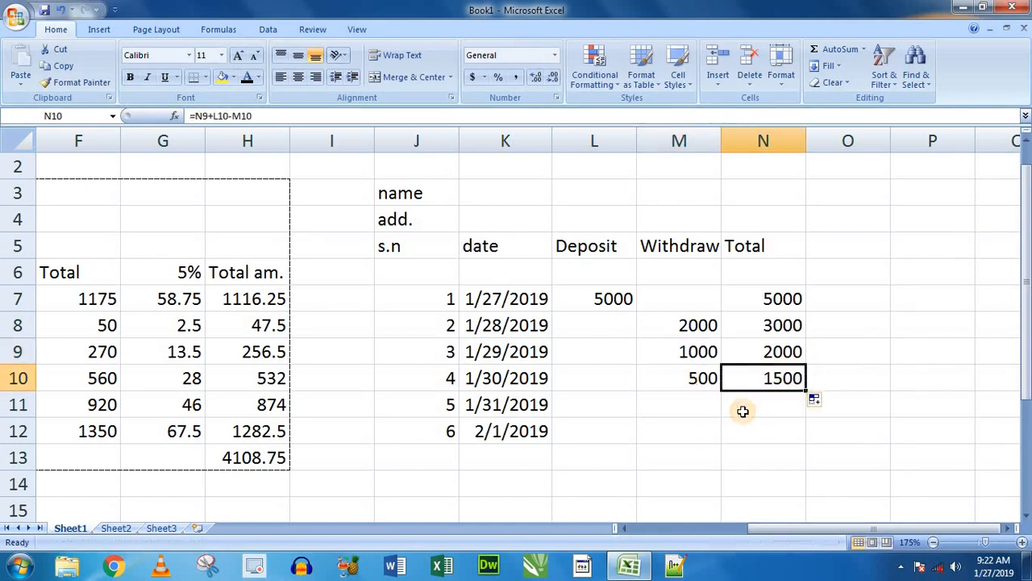
# - Enter a deposit of 400 in L11 and fill the running total formula from N10 into N11
pyautogui.click(606, 403)
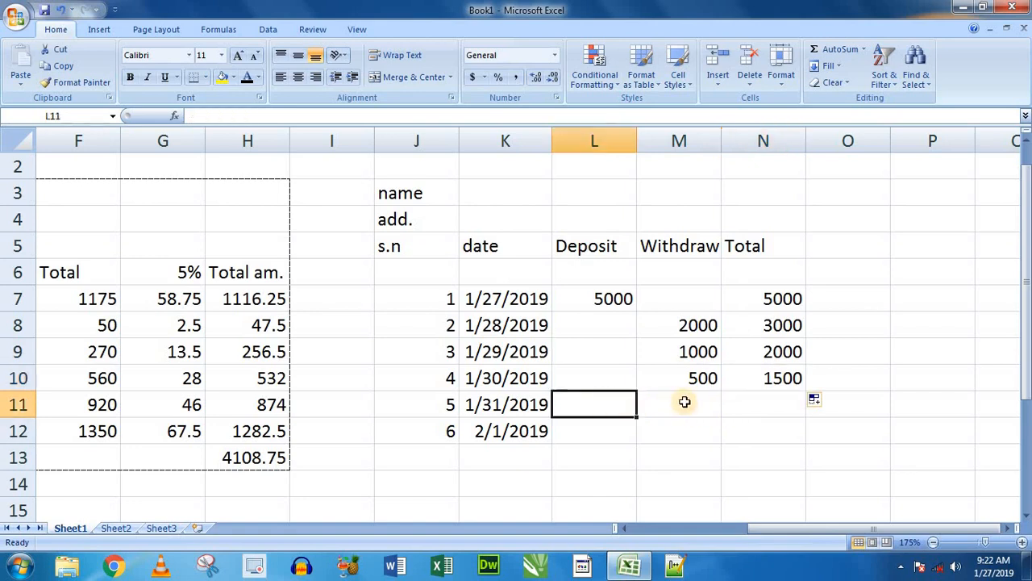
pyautogui.write('400+')
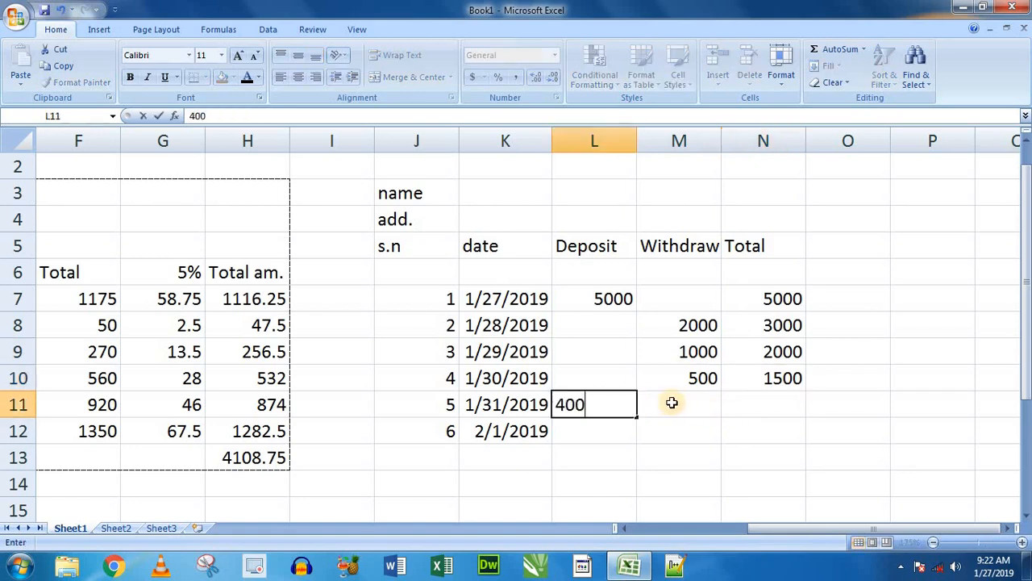
pyautogui.click(761, 403)
pyautogui.doubleClick(622, 400)
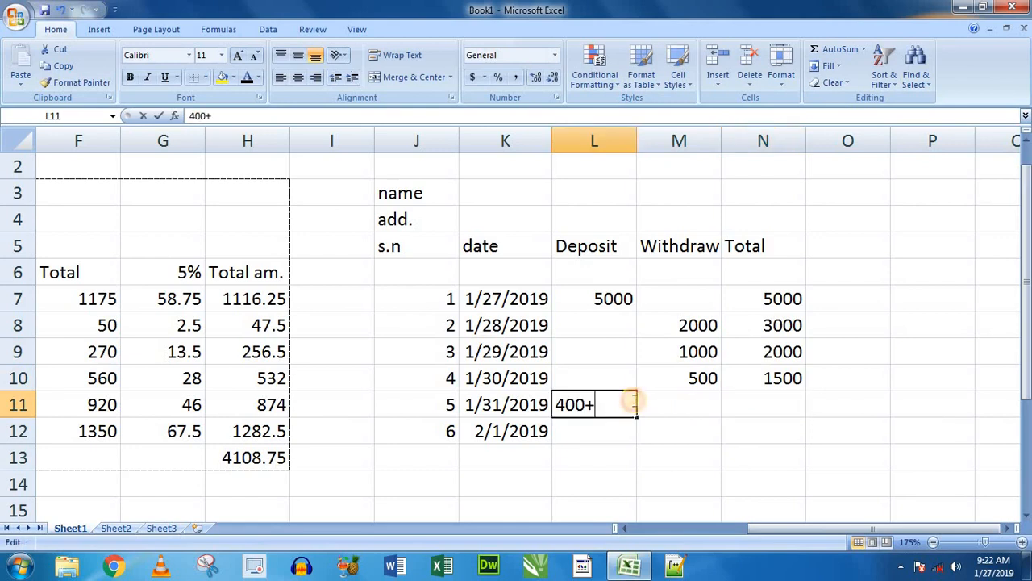
pyautogui.press('BackSpace')
pyautogui.click(748, 401)
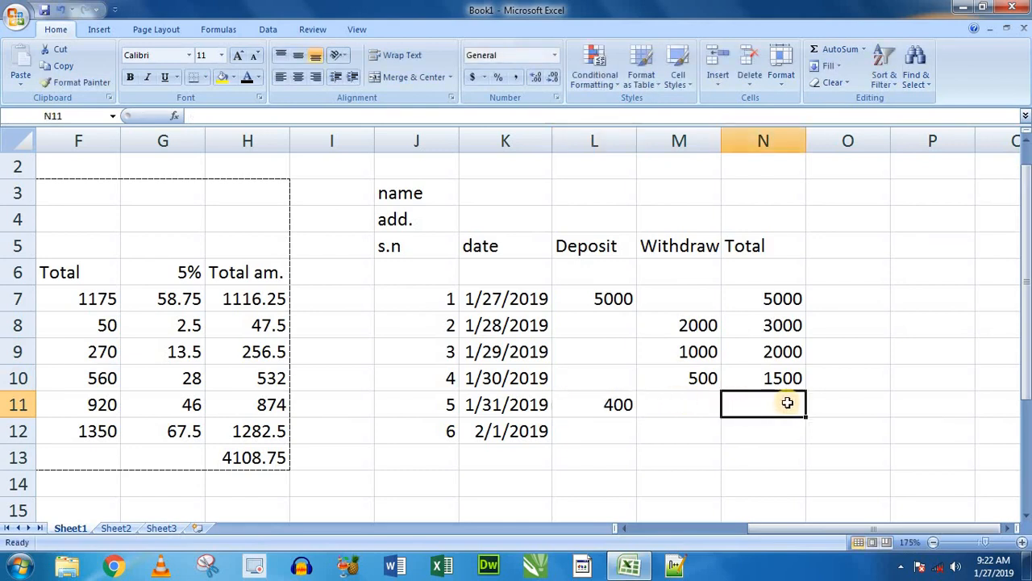
pyautogui.hotkey('ctrl', 'd')
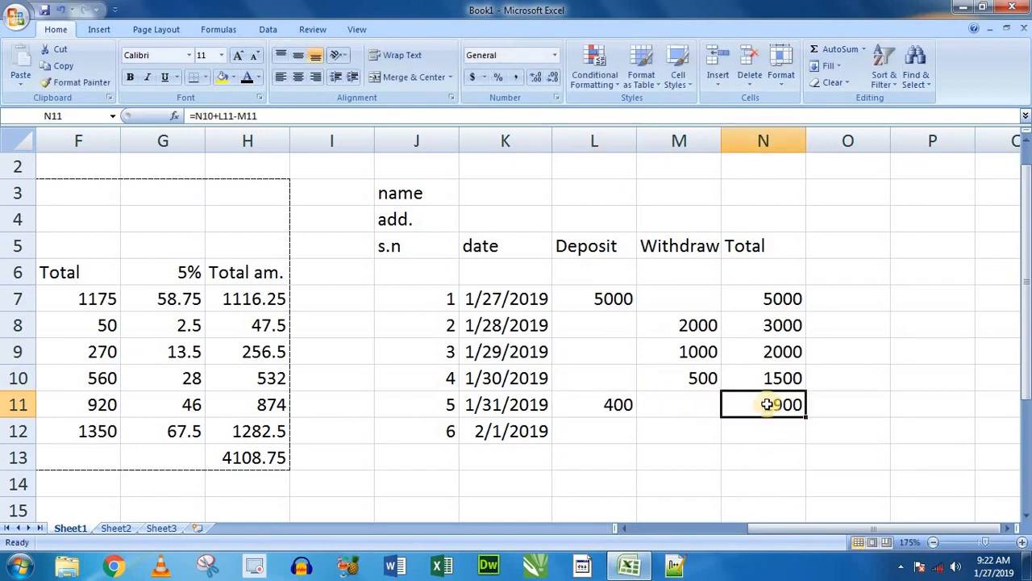
pyautogui.click(791, 379)
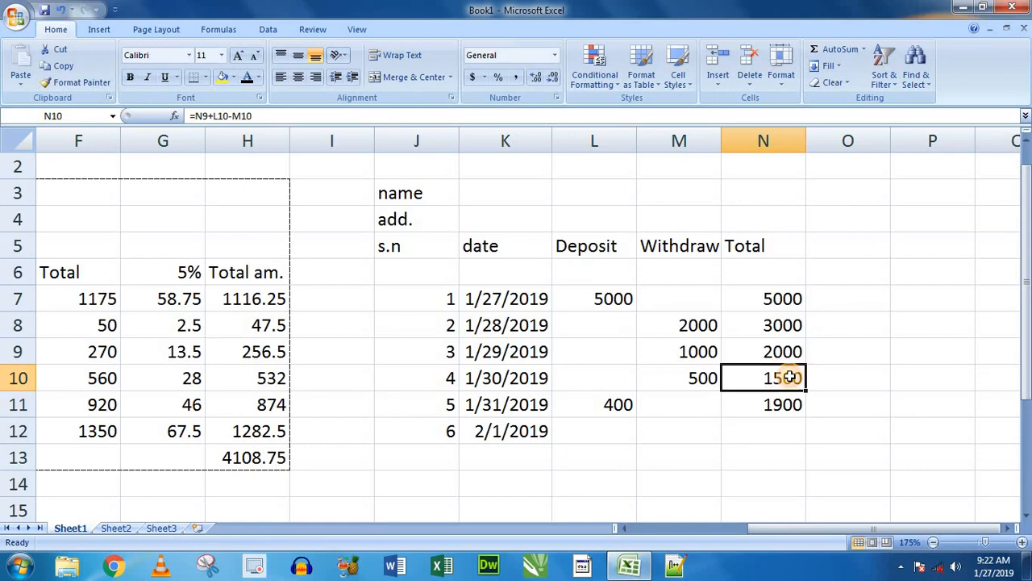
pyautogui.click(613, 406)
pyautogui.click(782, 407)
# - Enter a withdrawal of 2000 in M12 and copy the running total formula from N11 down to N12
pyautogui.click(695, 434)
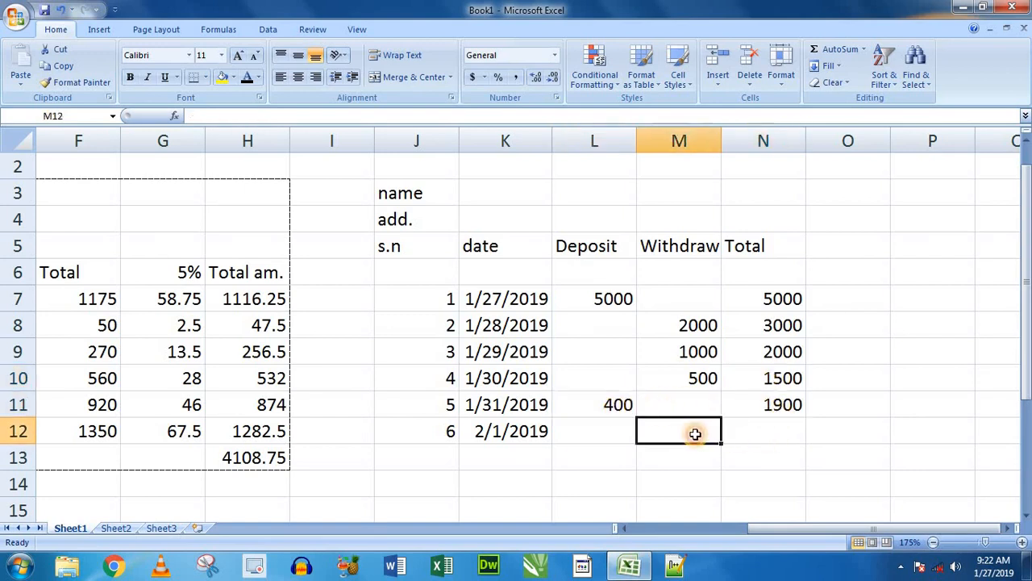
pyautogui.write('200')
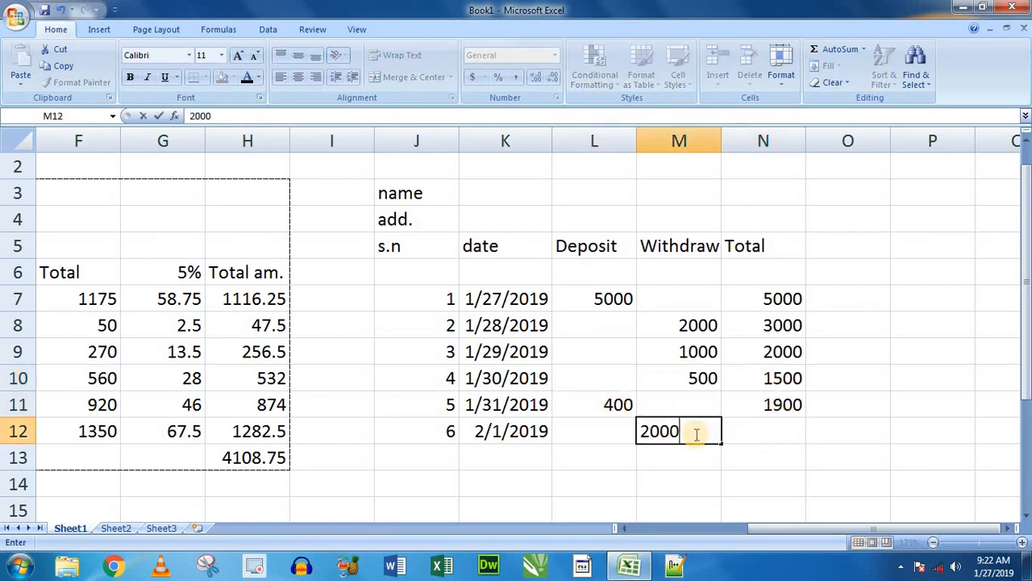
pyautogui.write('0')
pyautogui.click(790, 403)
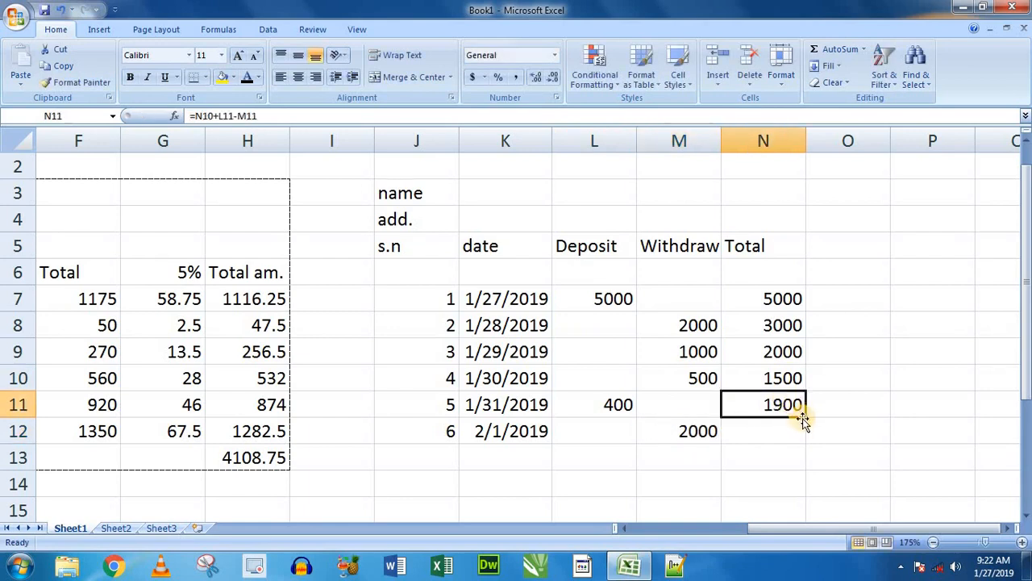
pyautogui.moveTo(805, 418); pyautogui.dragTo(801, 436)
pyautogui.click(778, 434)
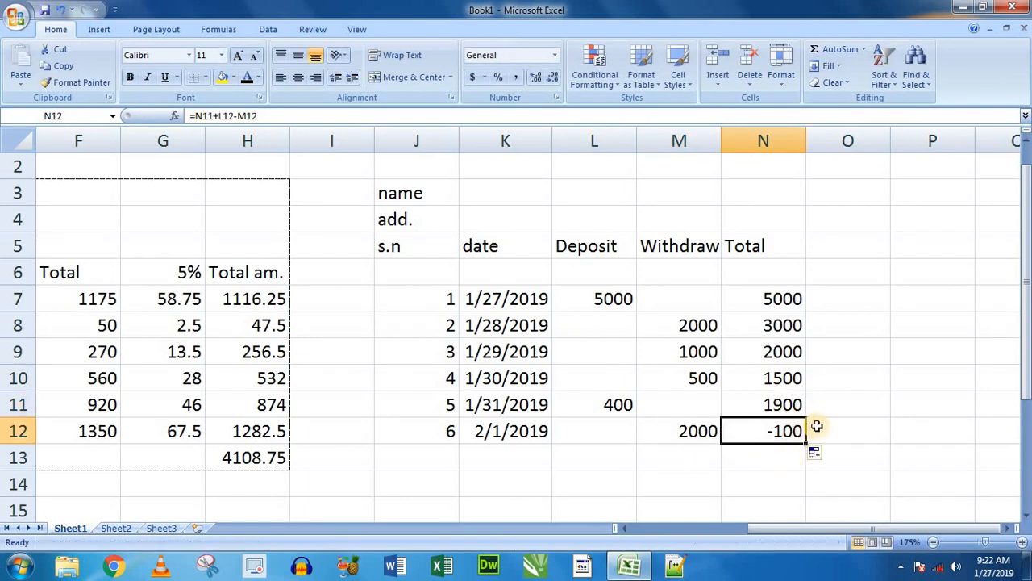
# - Compare the running total in N12 with the deposits in L7:L12 and the withdrawals in M7:M12
pyautogui.click(813, 432)
pyautogui.click(774, 433)
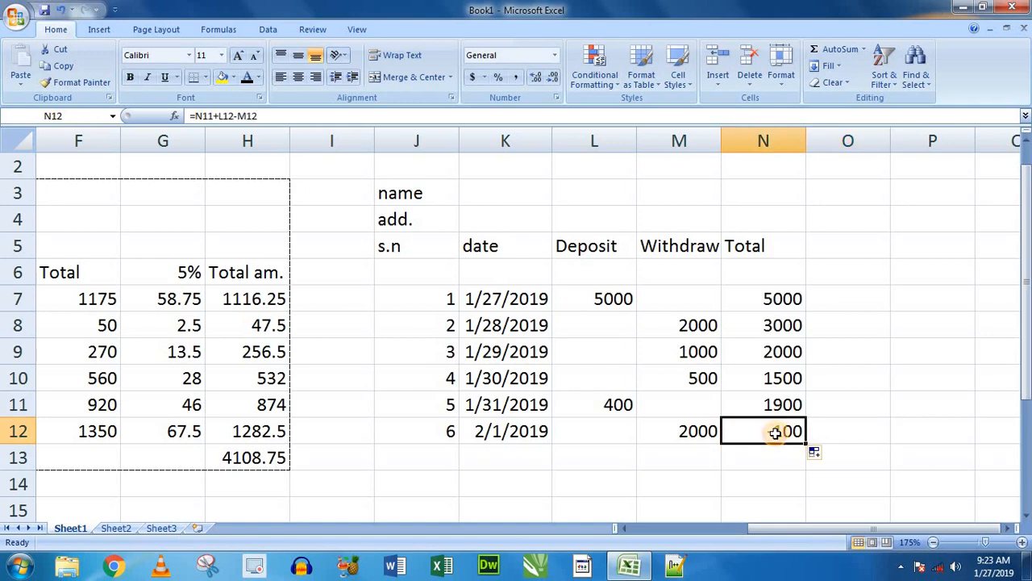
pyautogui.click(844, 385)
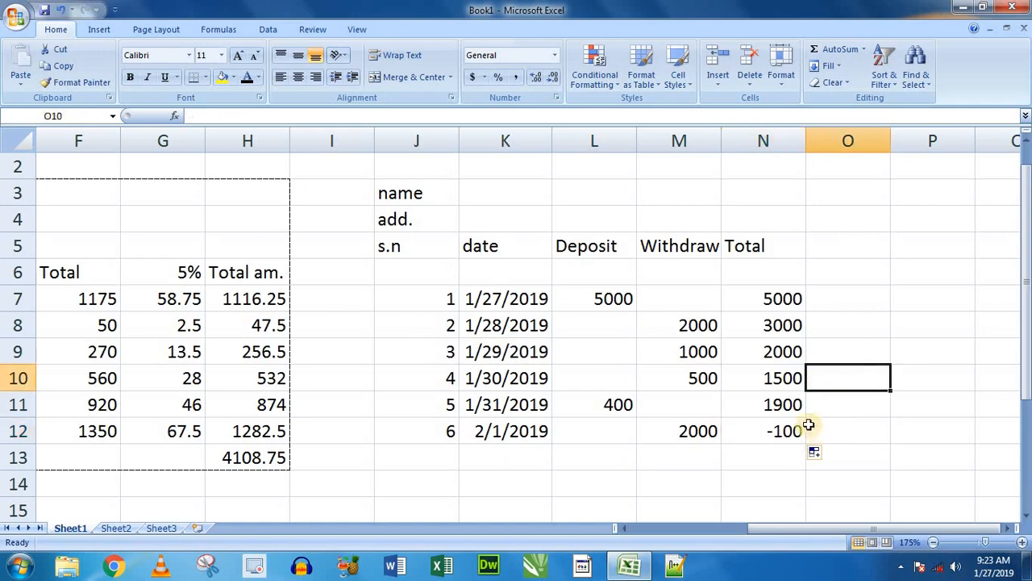
pyautogui.moveTo(619, 305); pyautogui.dragTo(588, 427)
pyautogui.moveTo(679, 306); pyautogui.dragTo(685, 431)
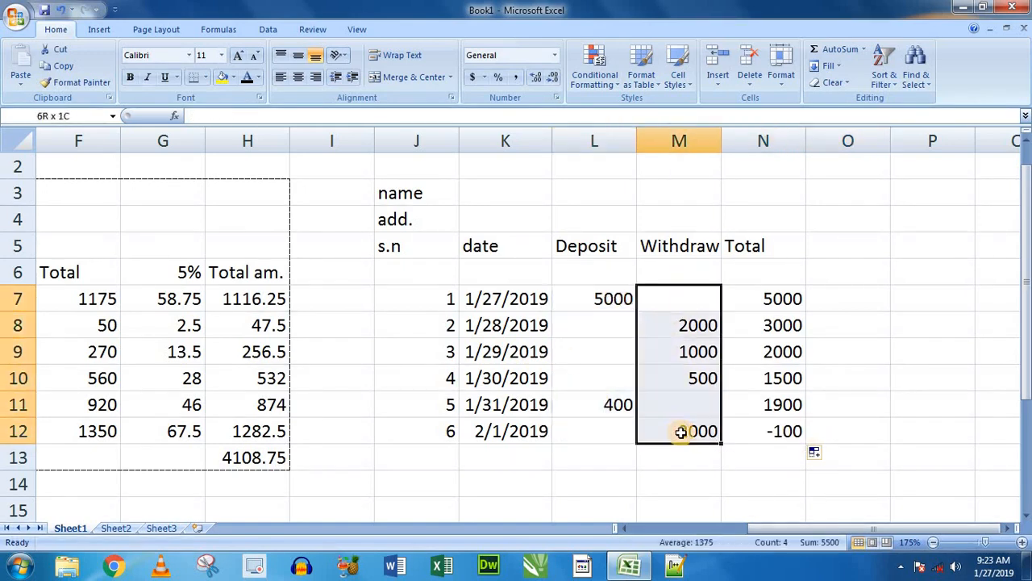
pyautogui.click(785, 430)
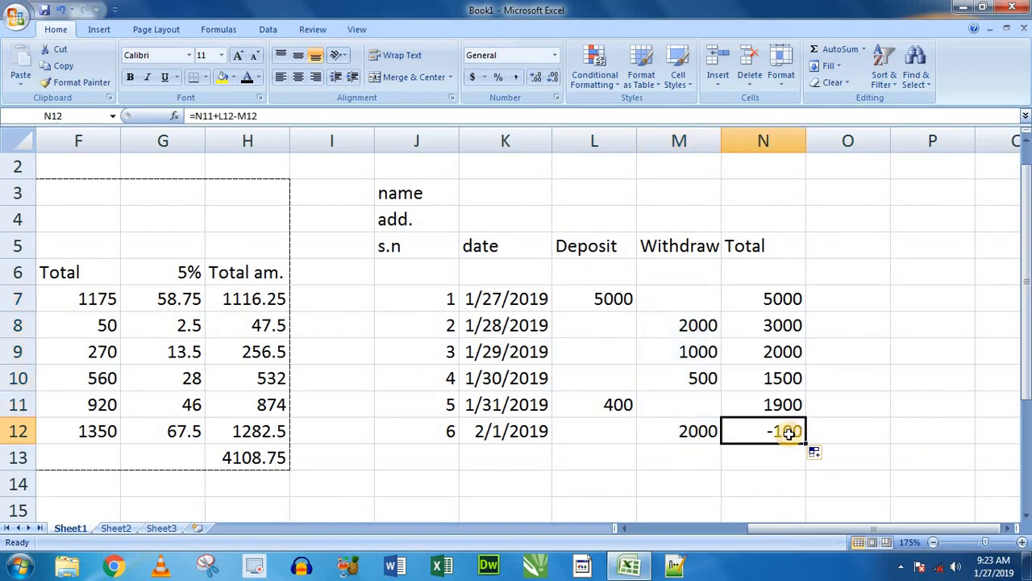
# - Enter a deposit of 500 in L13 and copy the running total formula from N12 down to N13
pyautogui.click(679, 455)
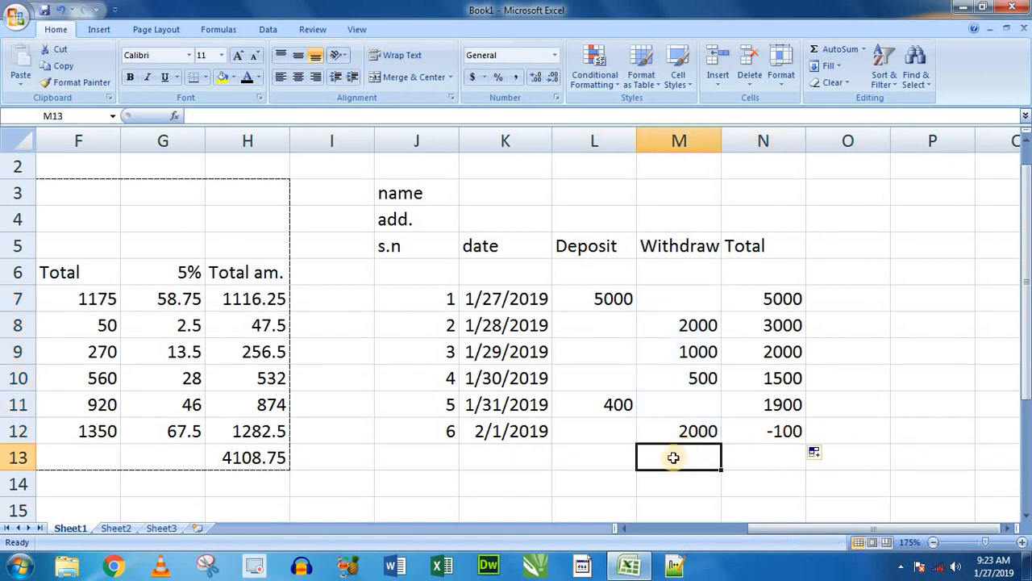
pyautogui.click(623, 457)
pyautogui.write('5')
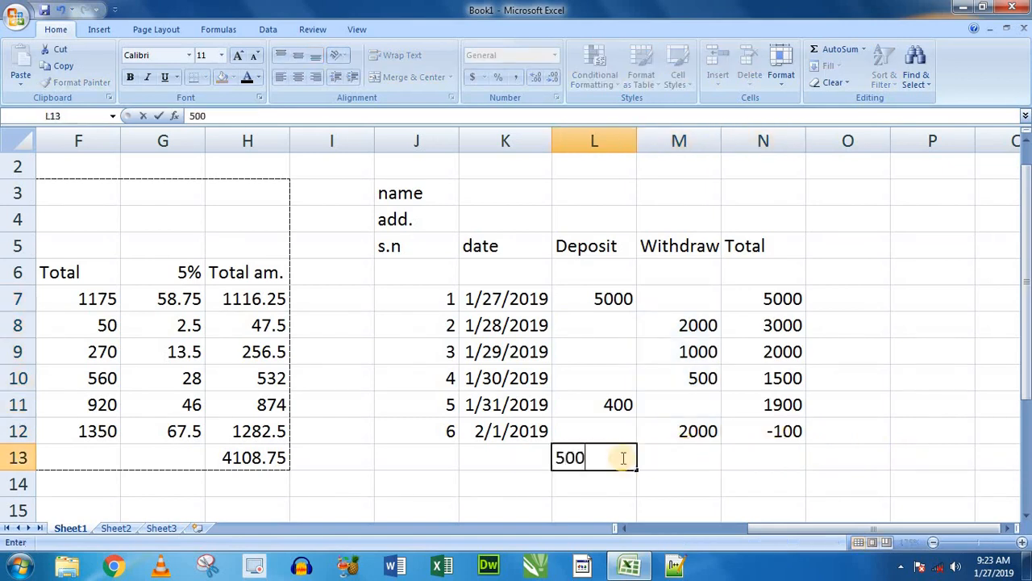
pyautogui.write('00')
pyautogui.click(758, 456)
pyautogui.click(783, 430)
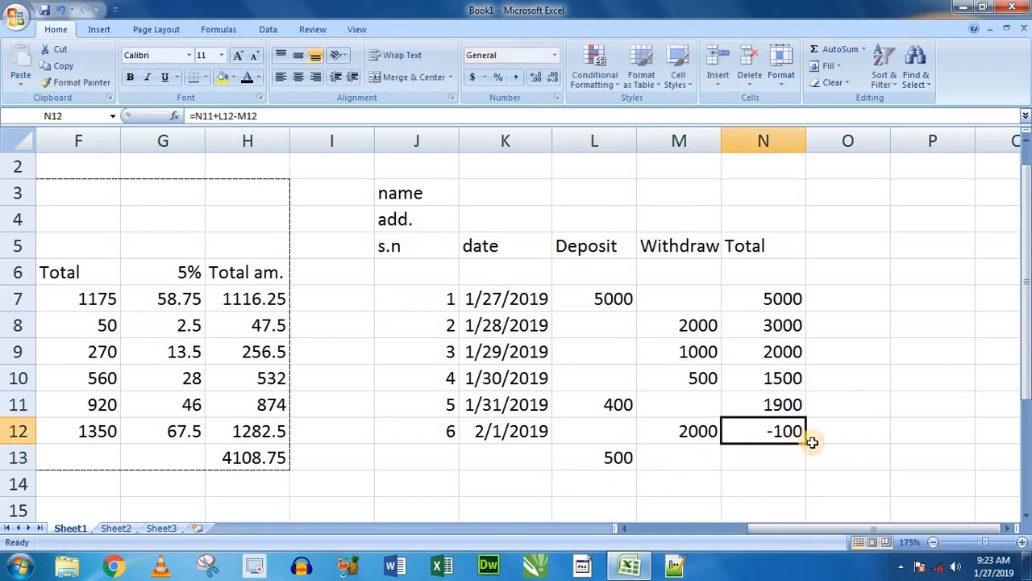
pyautogui.moveTo(807, 445); pyautogui.dragTo(798, 463)
pyautogui.click(742, 459)
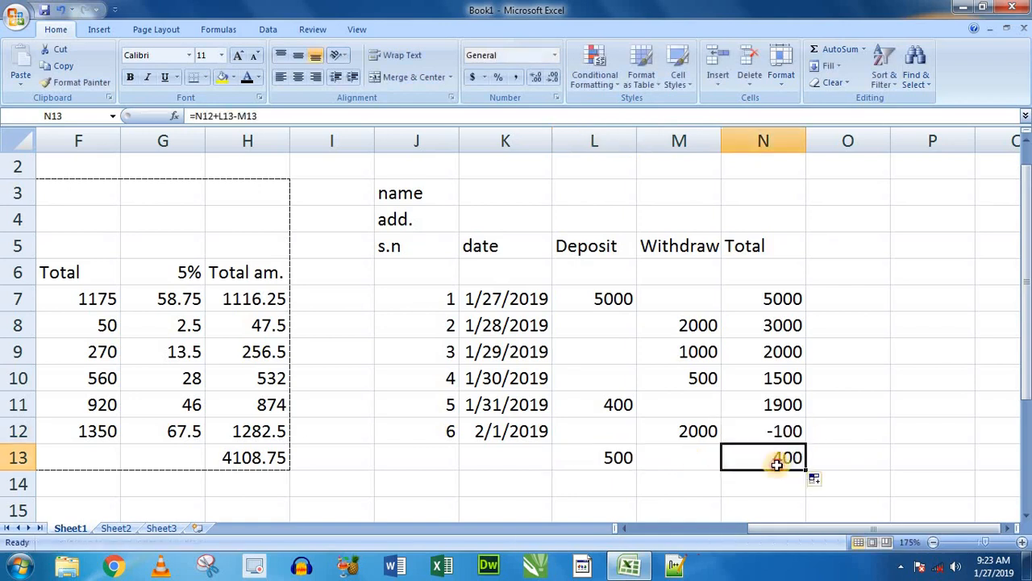
pyautogui.click(613, 457)
pyautogui.click(752, 431)
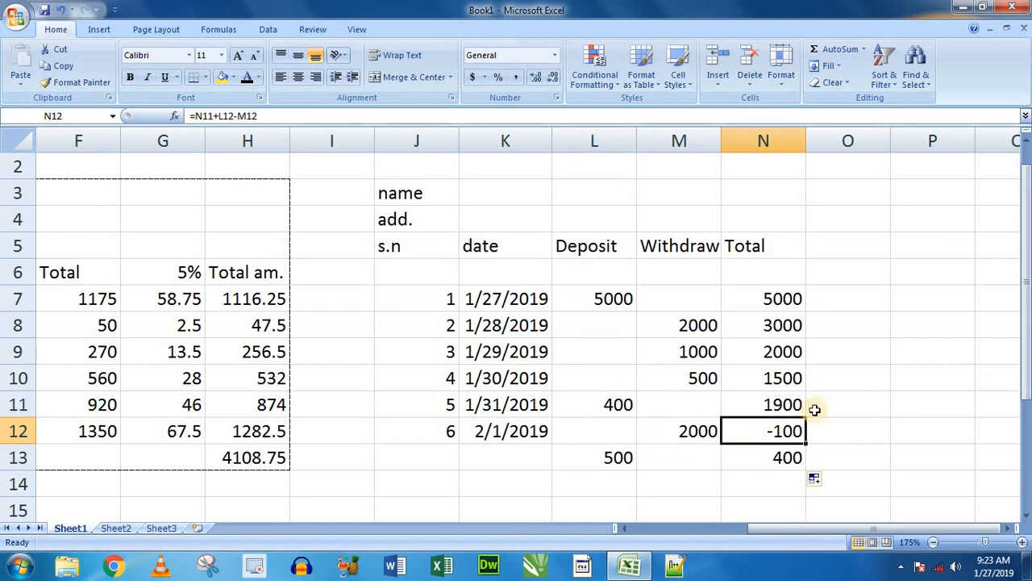
pyautogui.click(794, 468)
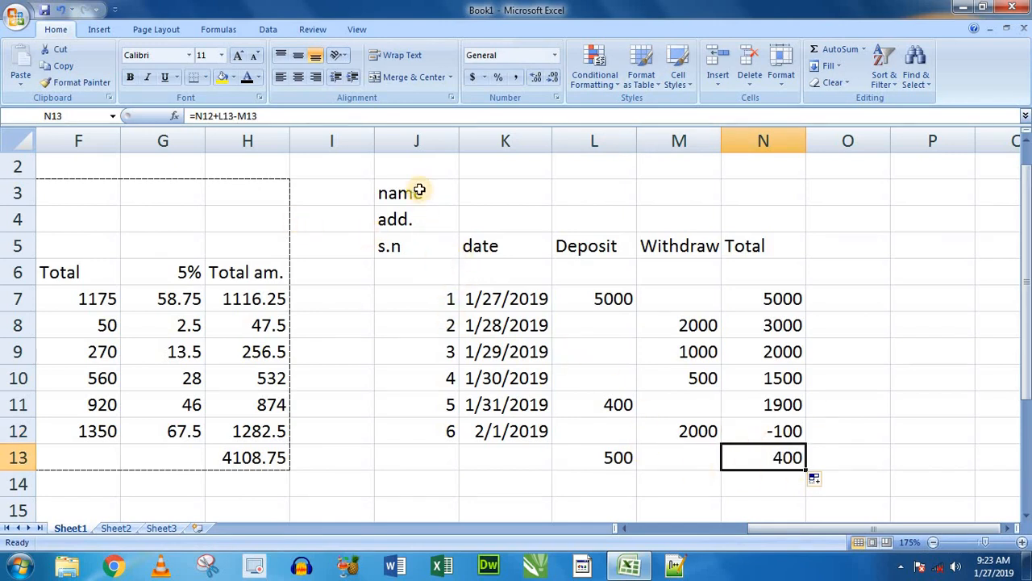
# - Widen column K of the deposit and withdrawal table so that the dates in K7:K12 fit fully
pyautogui.moveTo(417, 191); pyautogui.dragTo(795, 461)
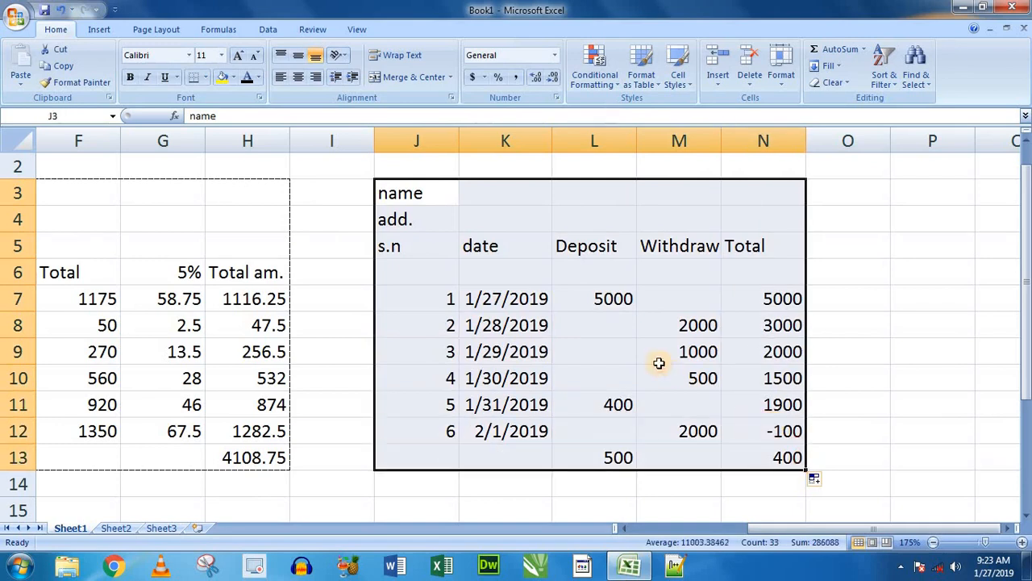
pyautogui.keyDown('ctrl'); pyautogui.scroll(-4, 664, 368); pyautogui.keyUp('ctrl')
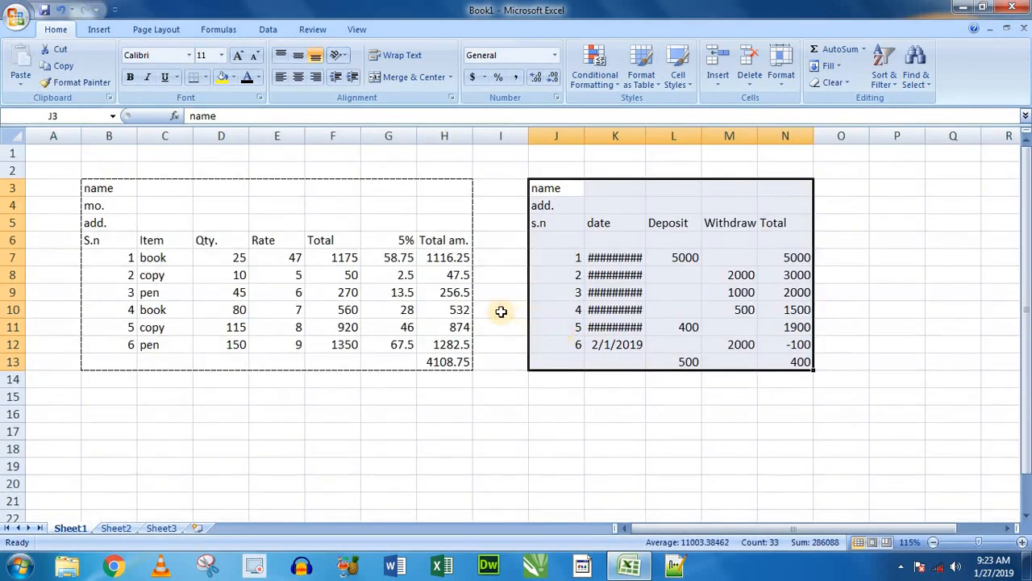
pyautogui.click(500, 311)
pyautogui.click(606, 258)
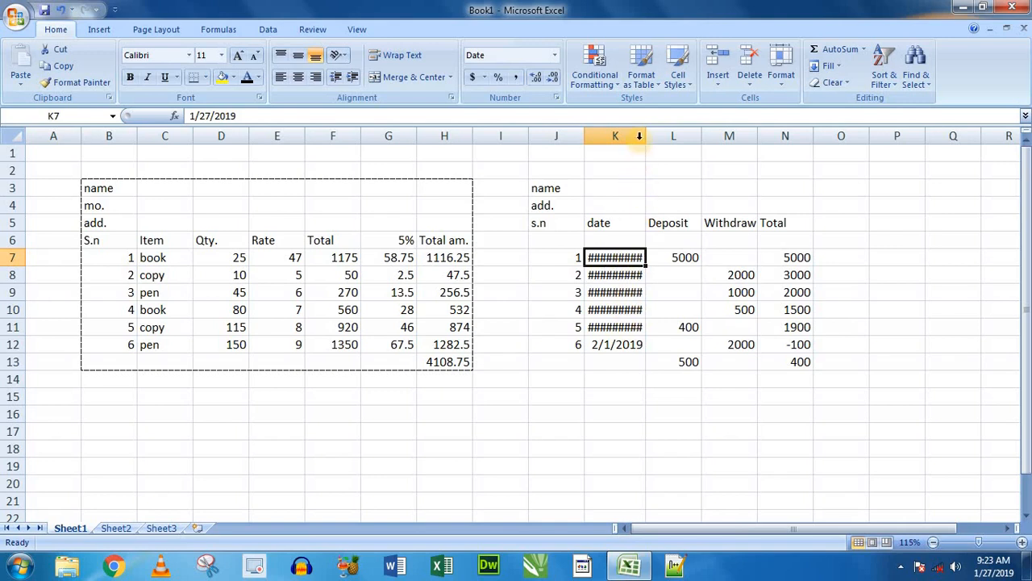
pyautogui.click(634, 203)
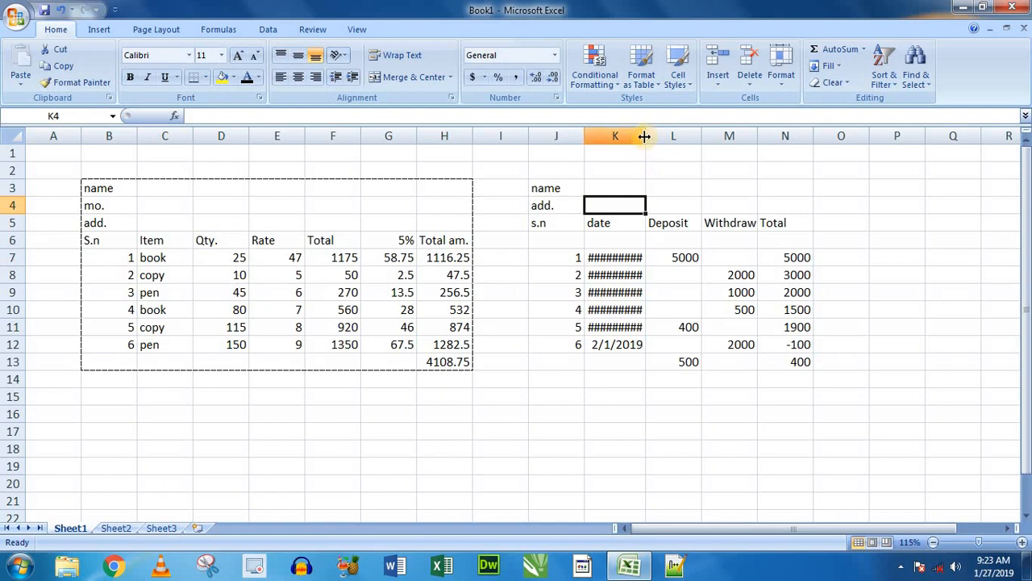
pyautogui.moveTo(646, 136); pyautogui.dragTo(671, 136)
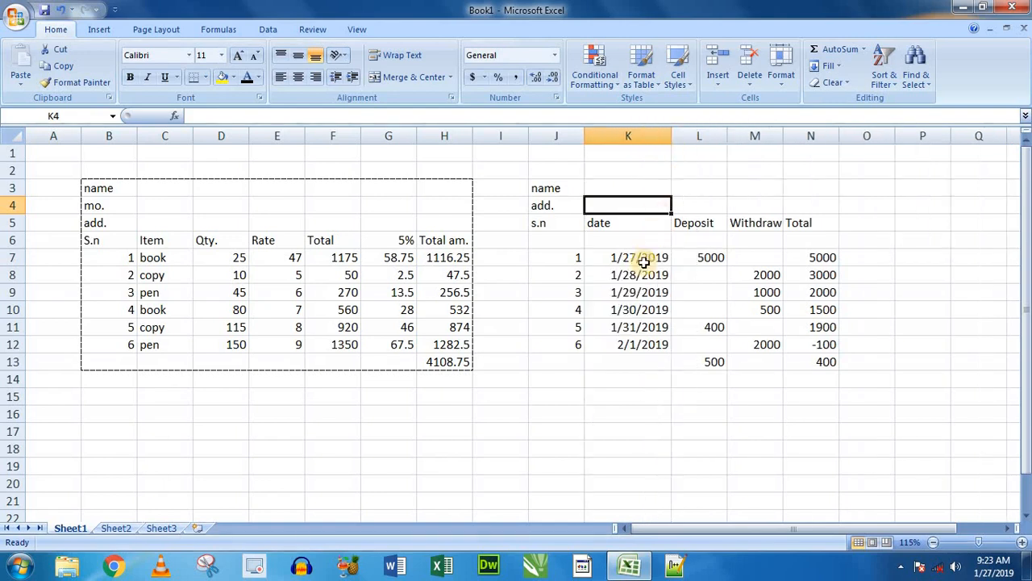
pyautogui.click(650, 384)
# - Save the workbook to the Desktop as an Excel Workbook named Book1
pyautogui.keyDown('ctrl'); pyautogui.scroll(2, 651, 384); pyautogui.keyUp('ctrl')
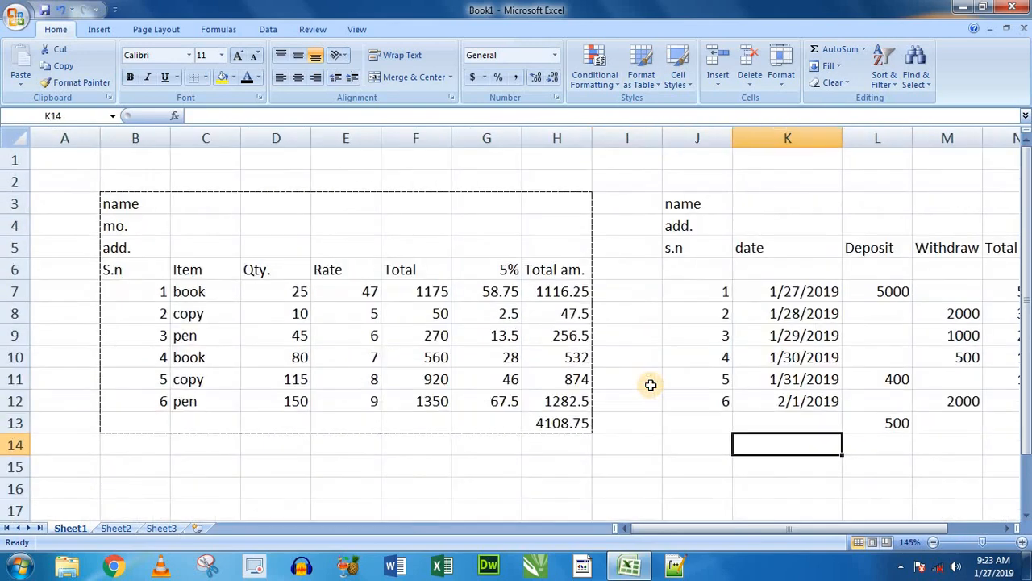
pyautogui.hotkey('ctrl', 's')
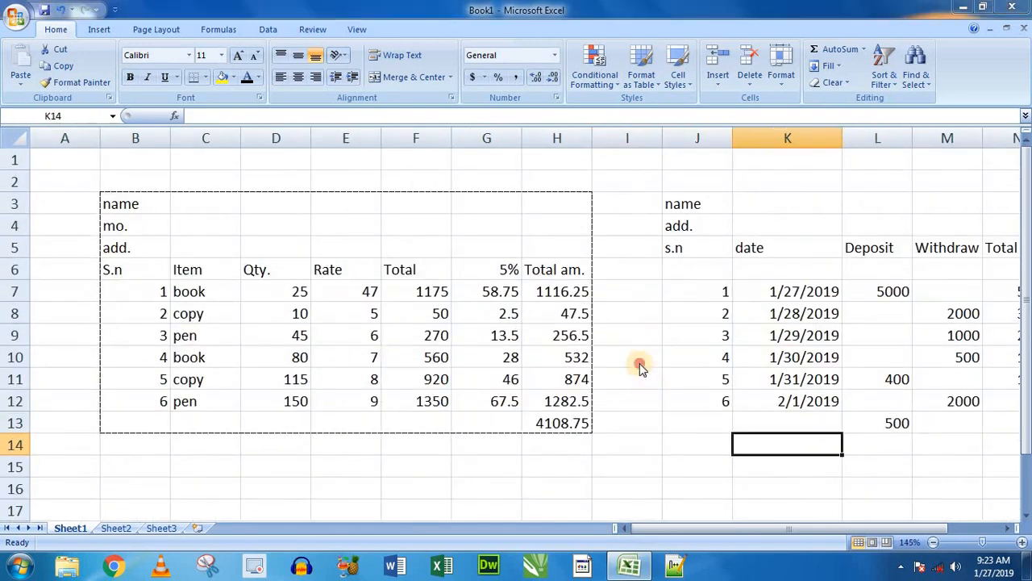
pyautogui.click(465, 360)
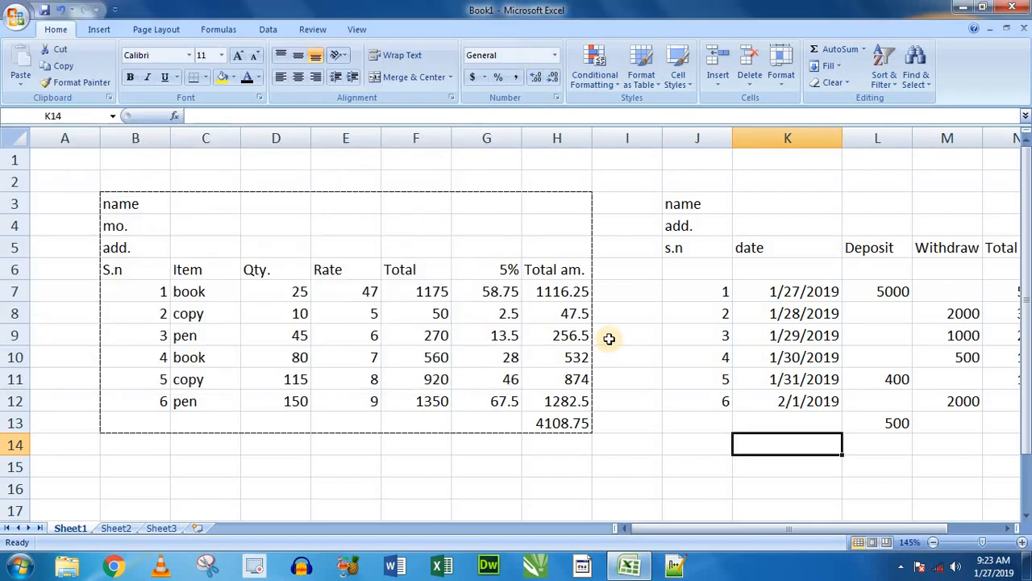
pyautogui.hotkey('ctrl', 's')
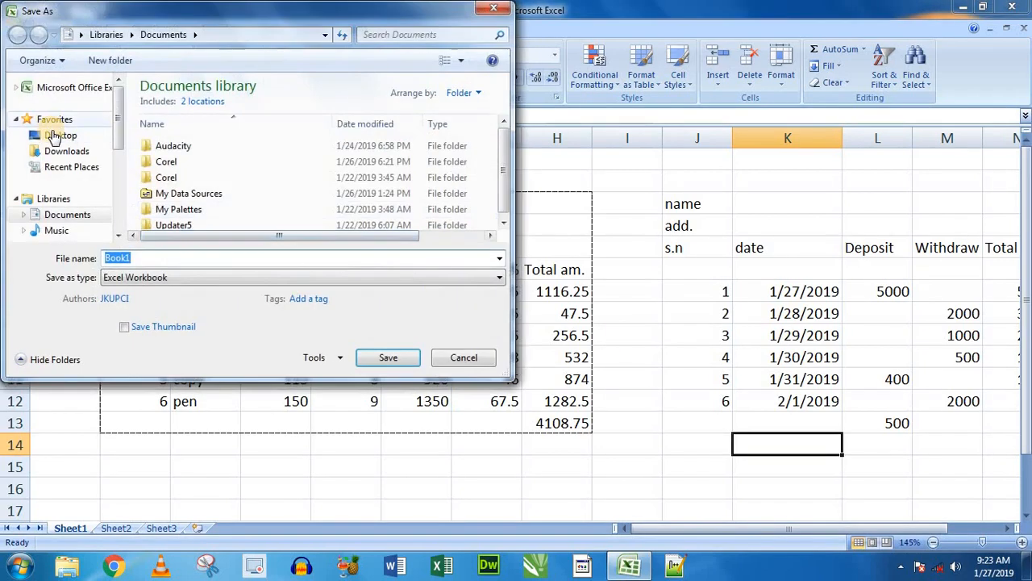
pyautogui.click(55, 139)
pyautogui.click(390, 357)
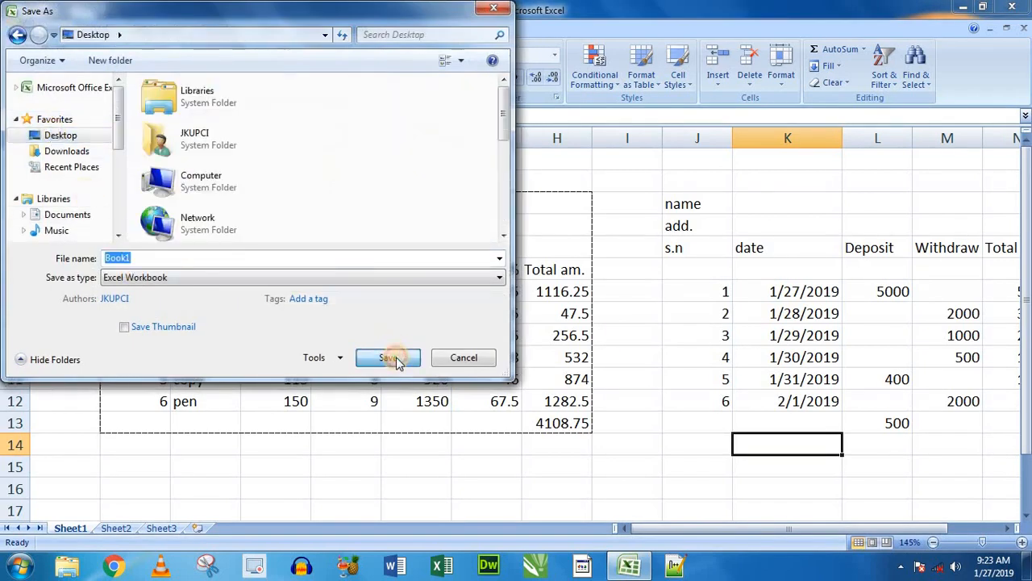